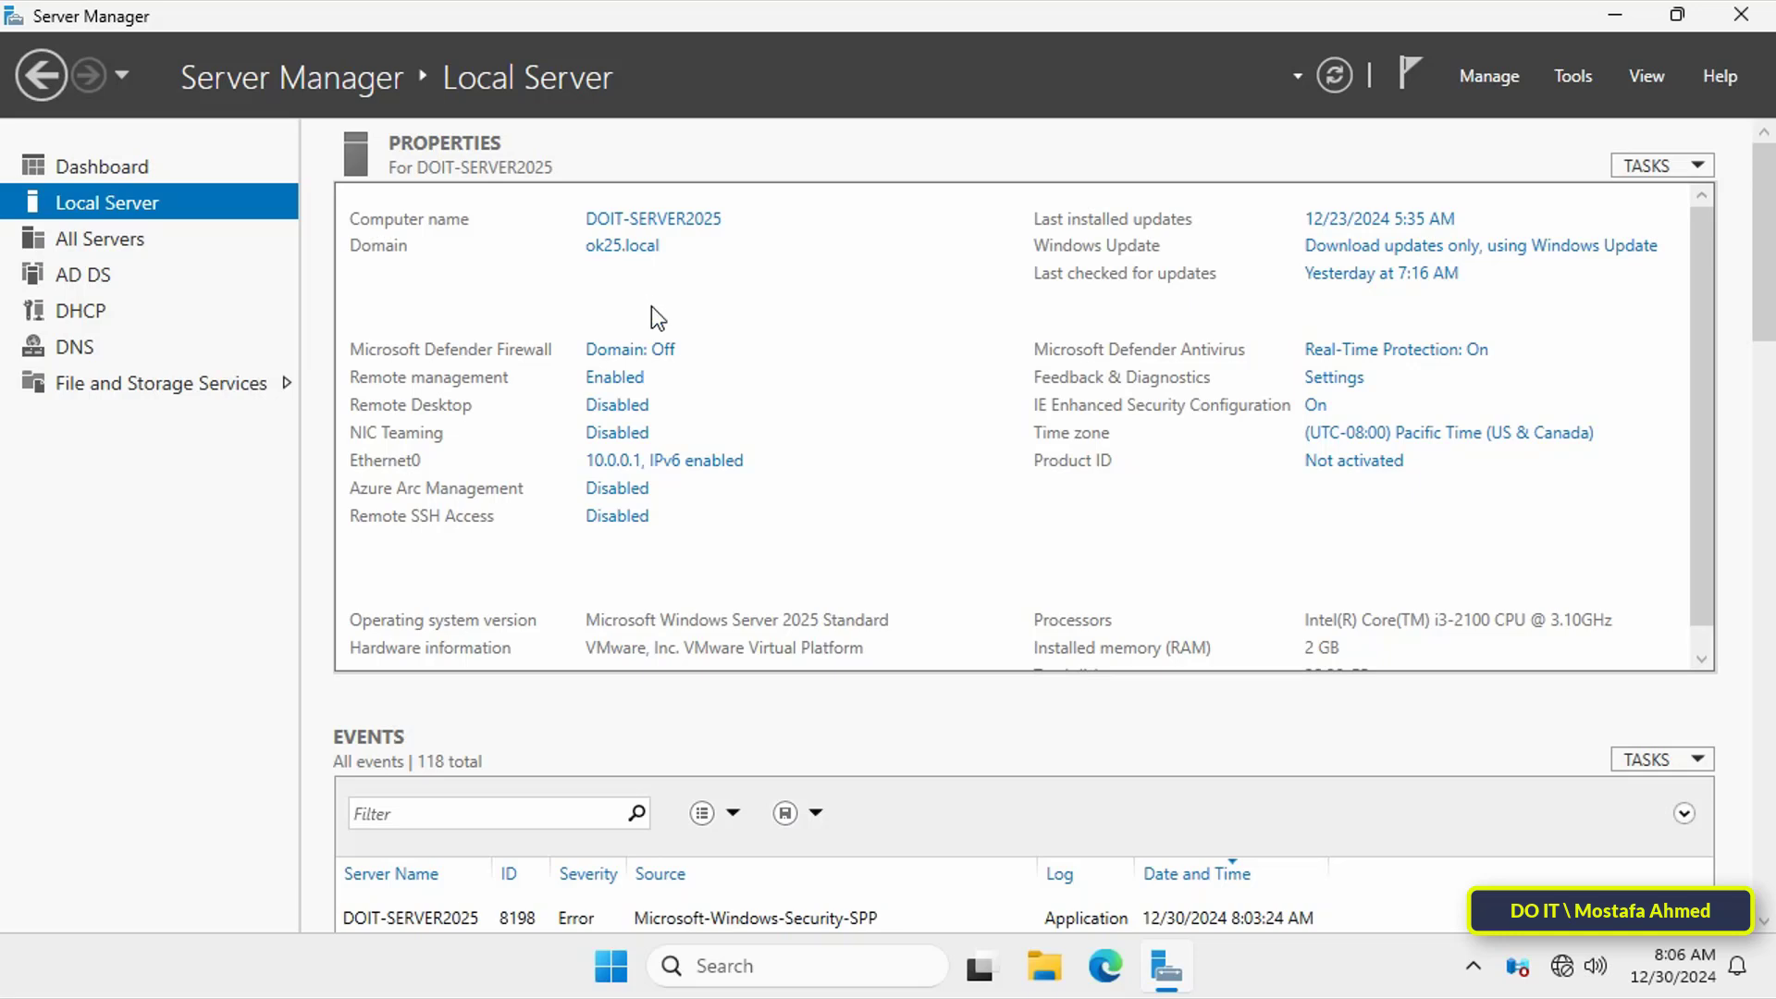
Step: Review Ethernet0's IPv4 settings: static address 10.0.0.1 with preferred DNS 127.0.0.1
{"action": "left_click", "coordinate": [670, 462]}
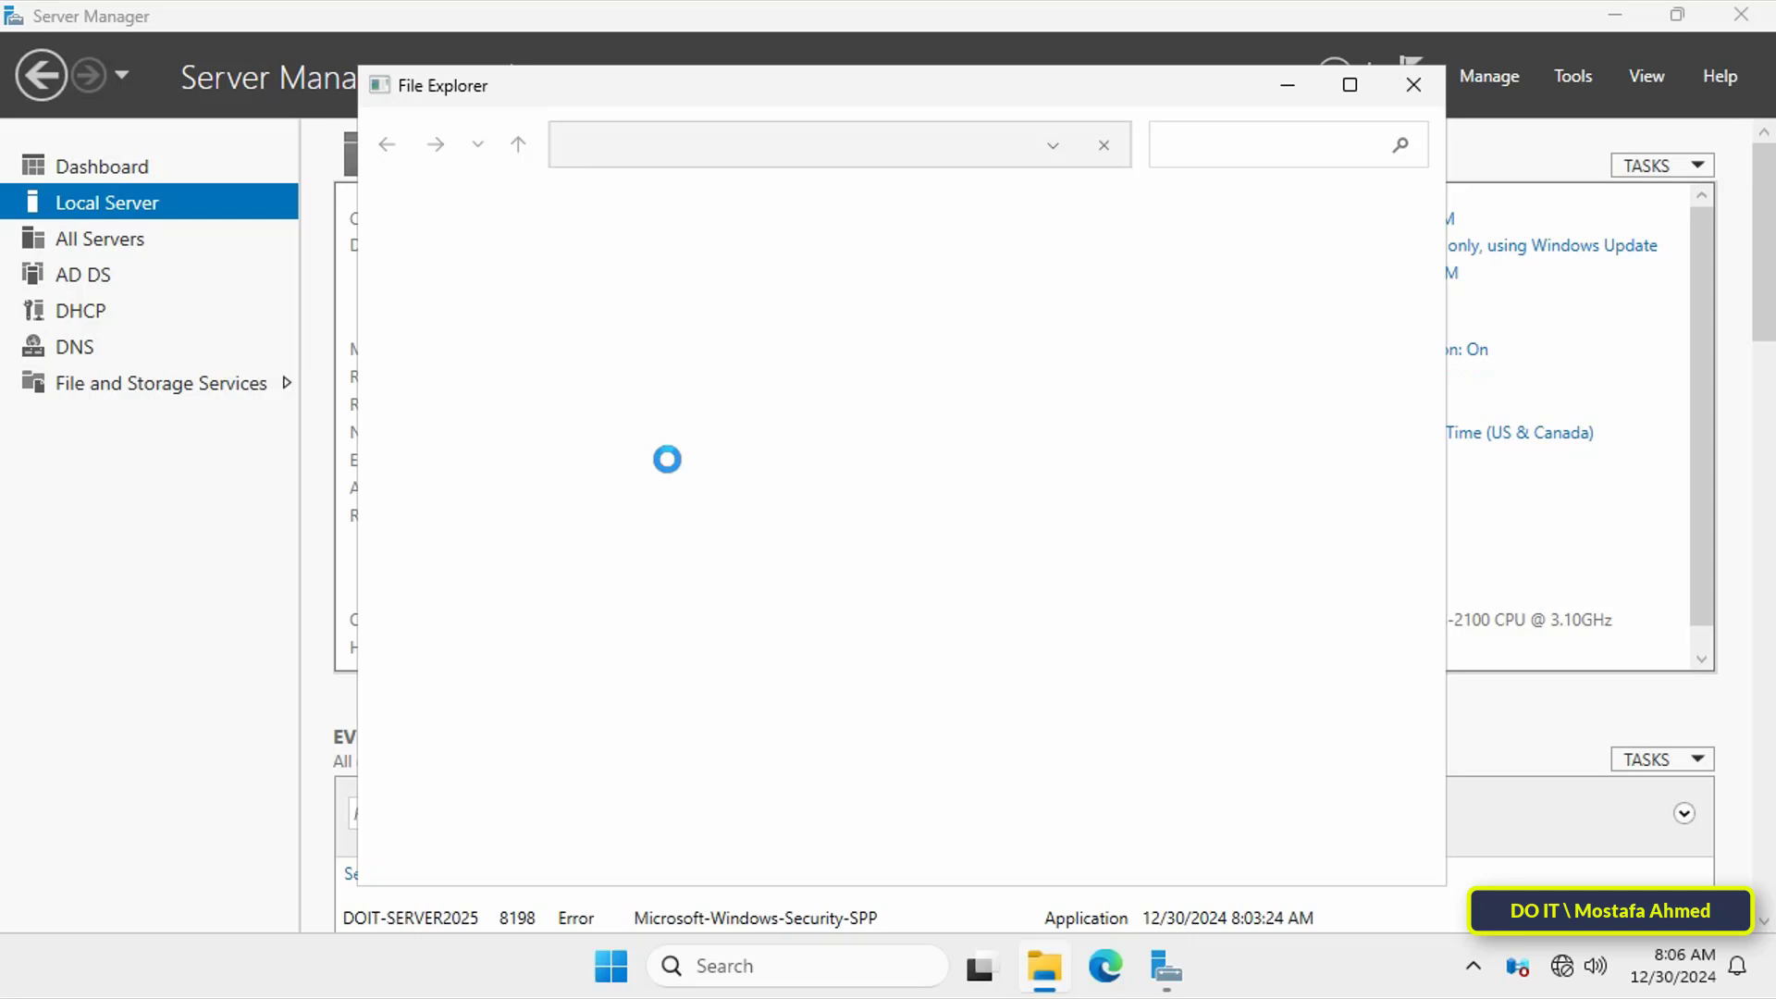
{"action": "key", "text": "shift+F10"}
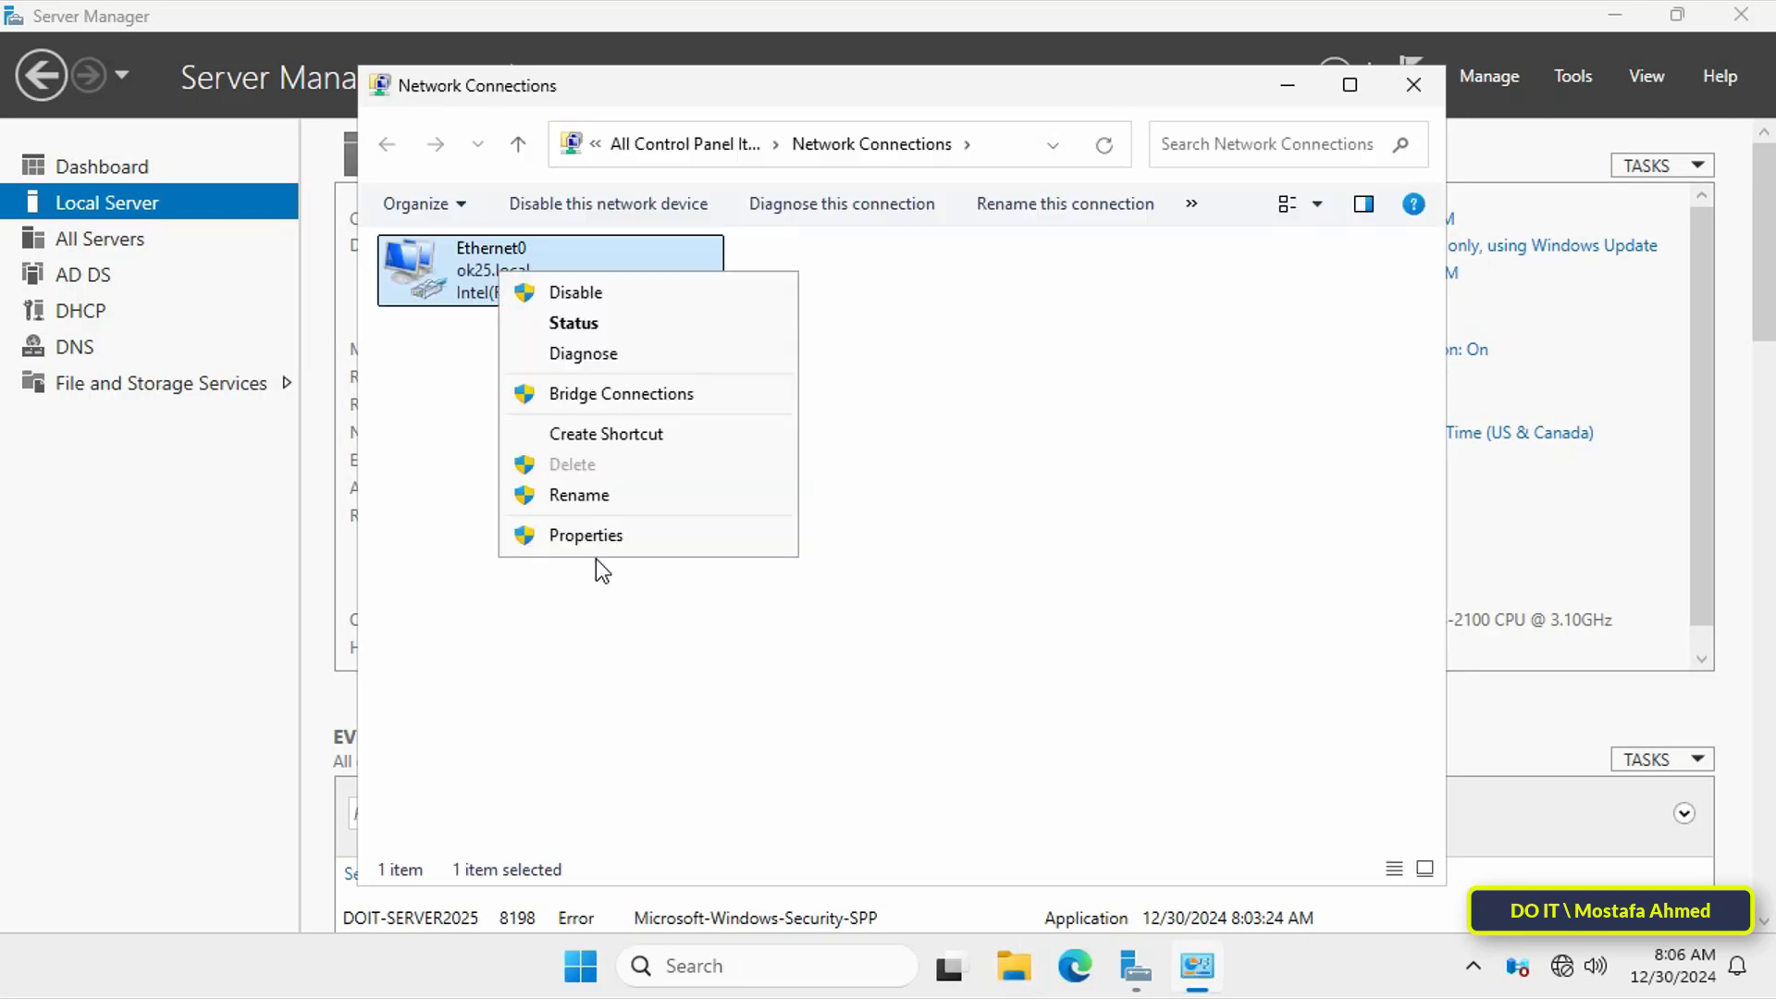
{"action": "left_click", "coordinate": [601, 540]}
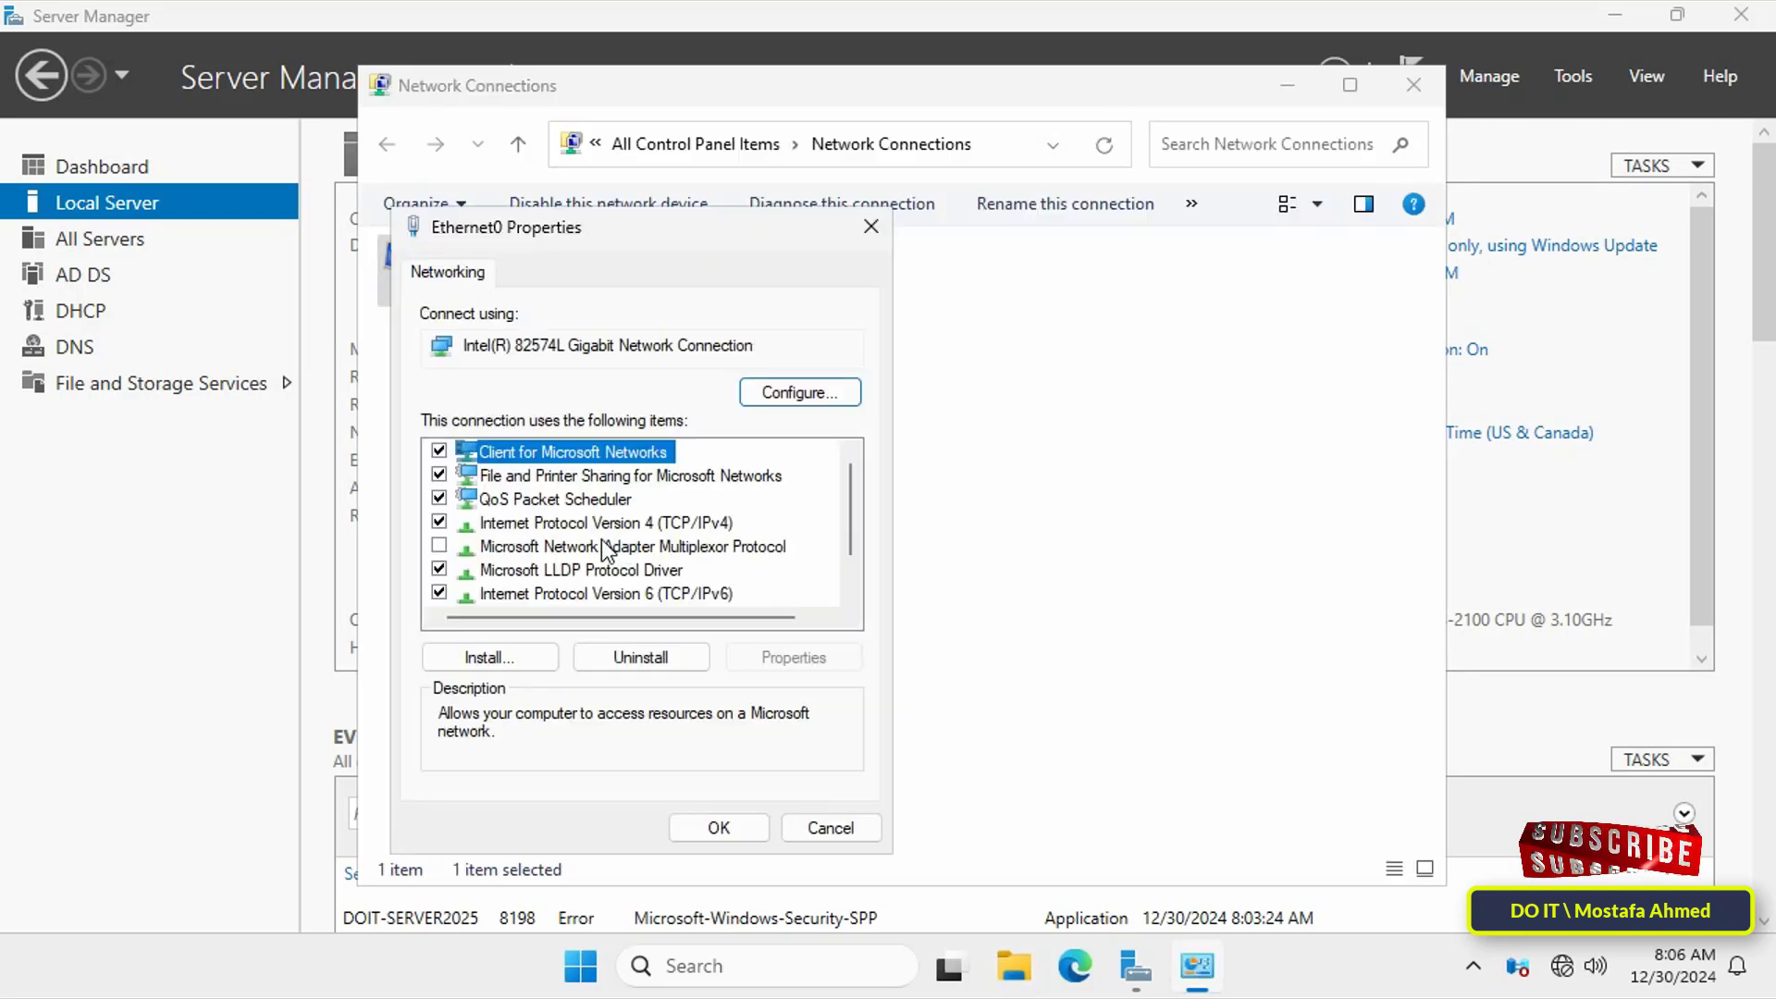
{"action": "left_click", "coordinate": [666, 523]}
{"action": "left_click", "coordinate": [786, 663]}
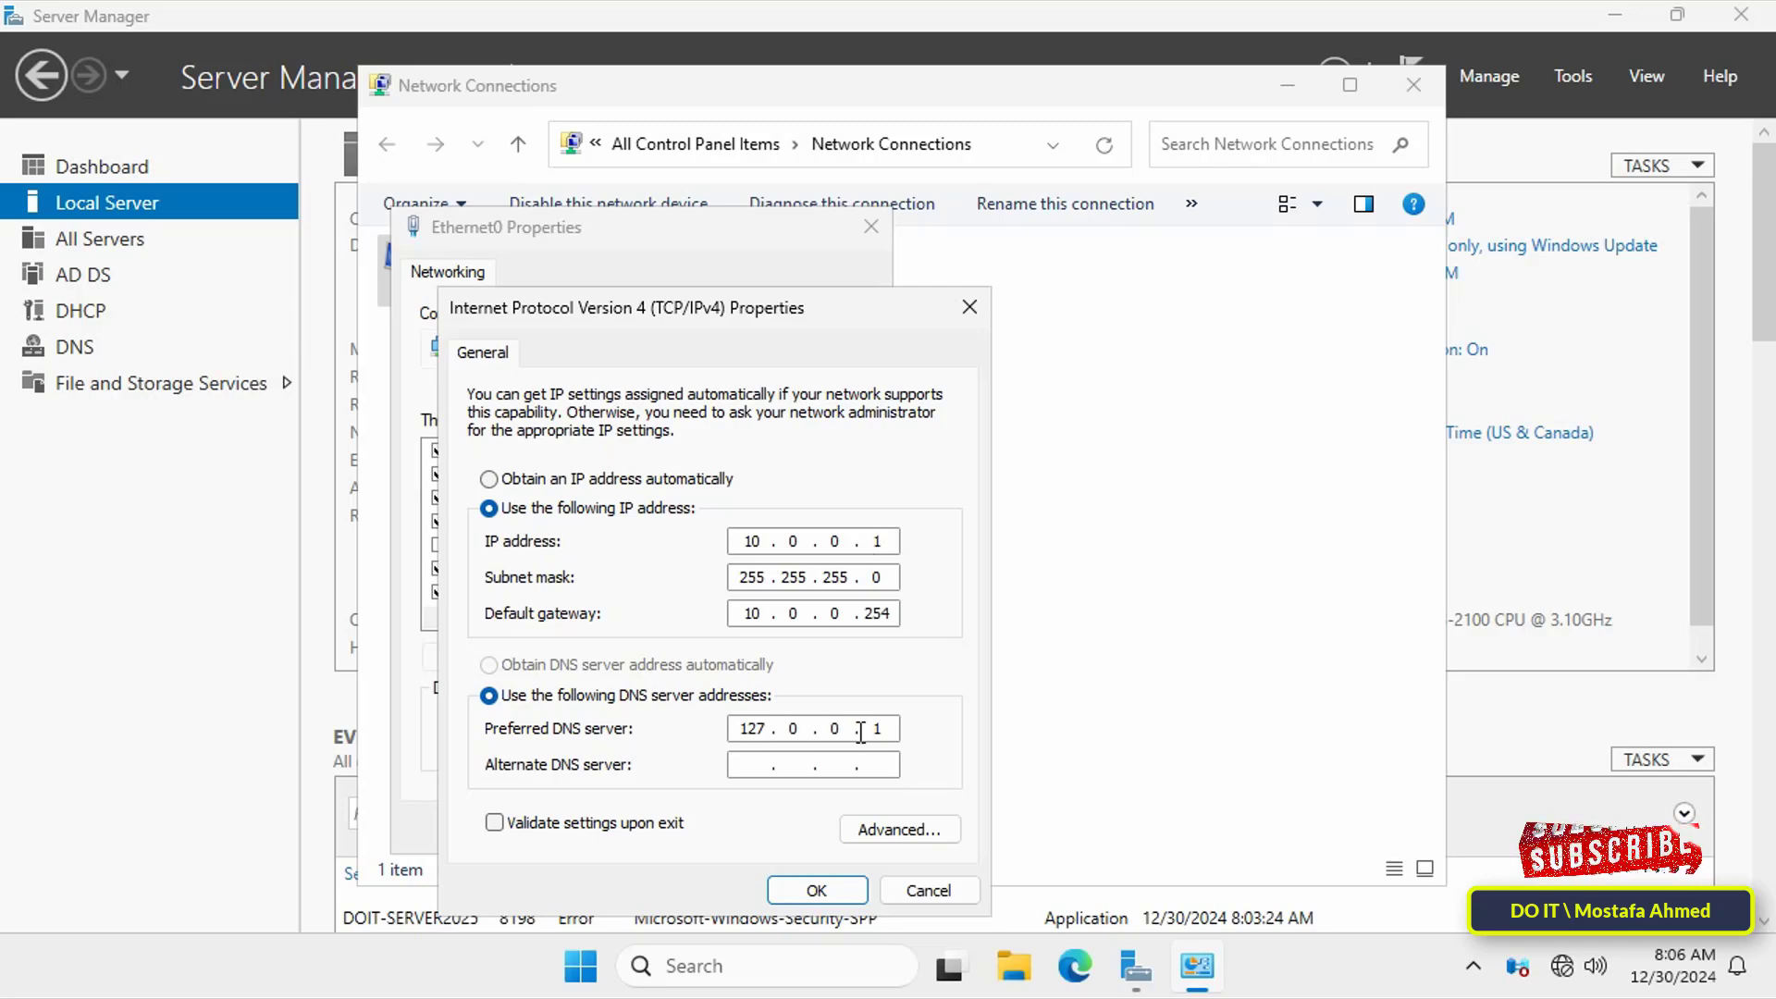
{"action": "left_click", "coordinate": [816, 890]}
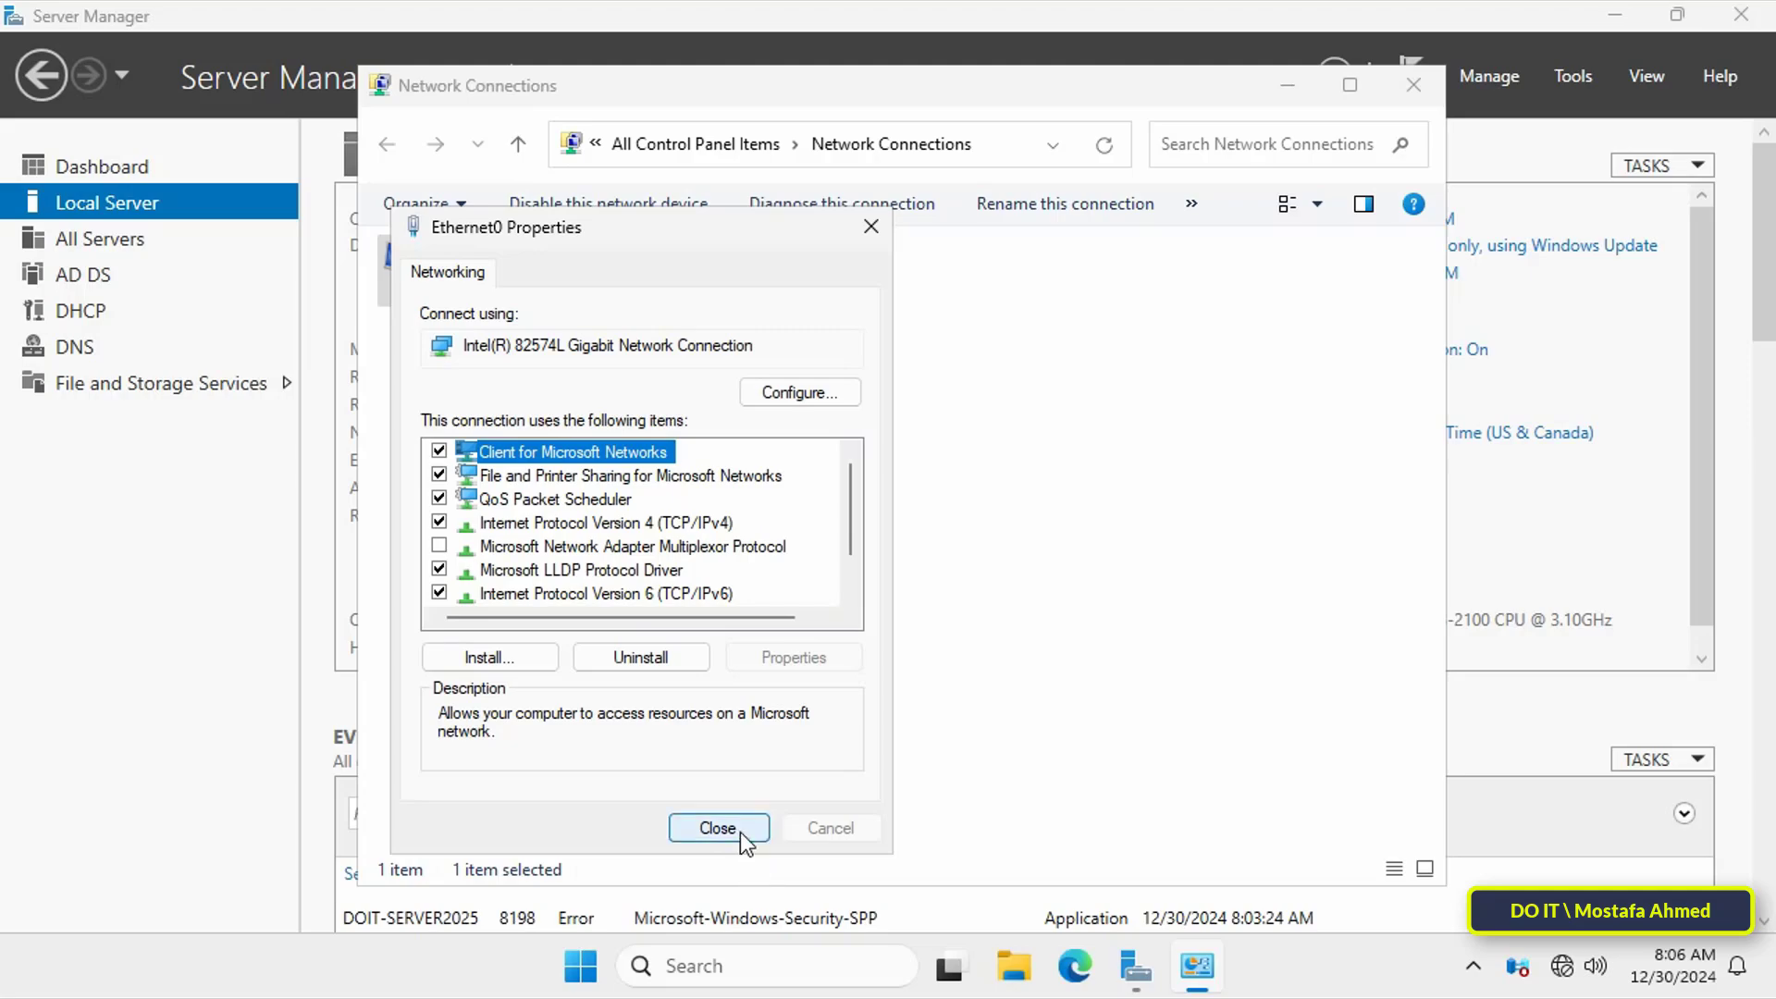
{"action": "left_click", "coordinate": [740, 830]}
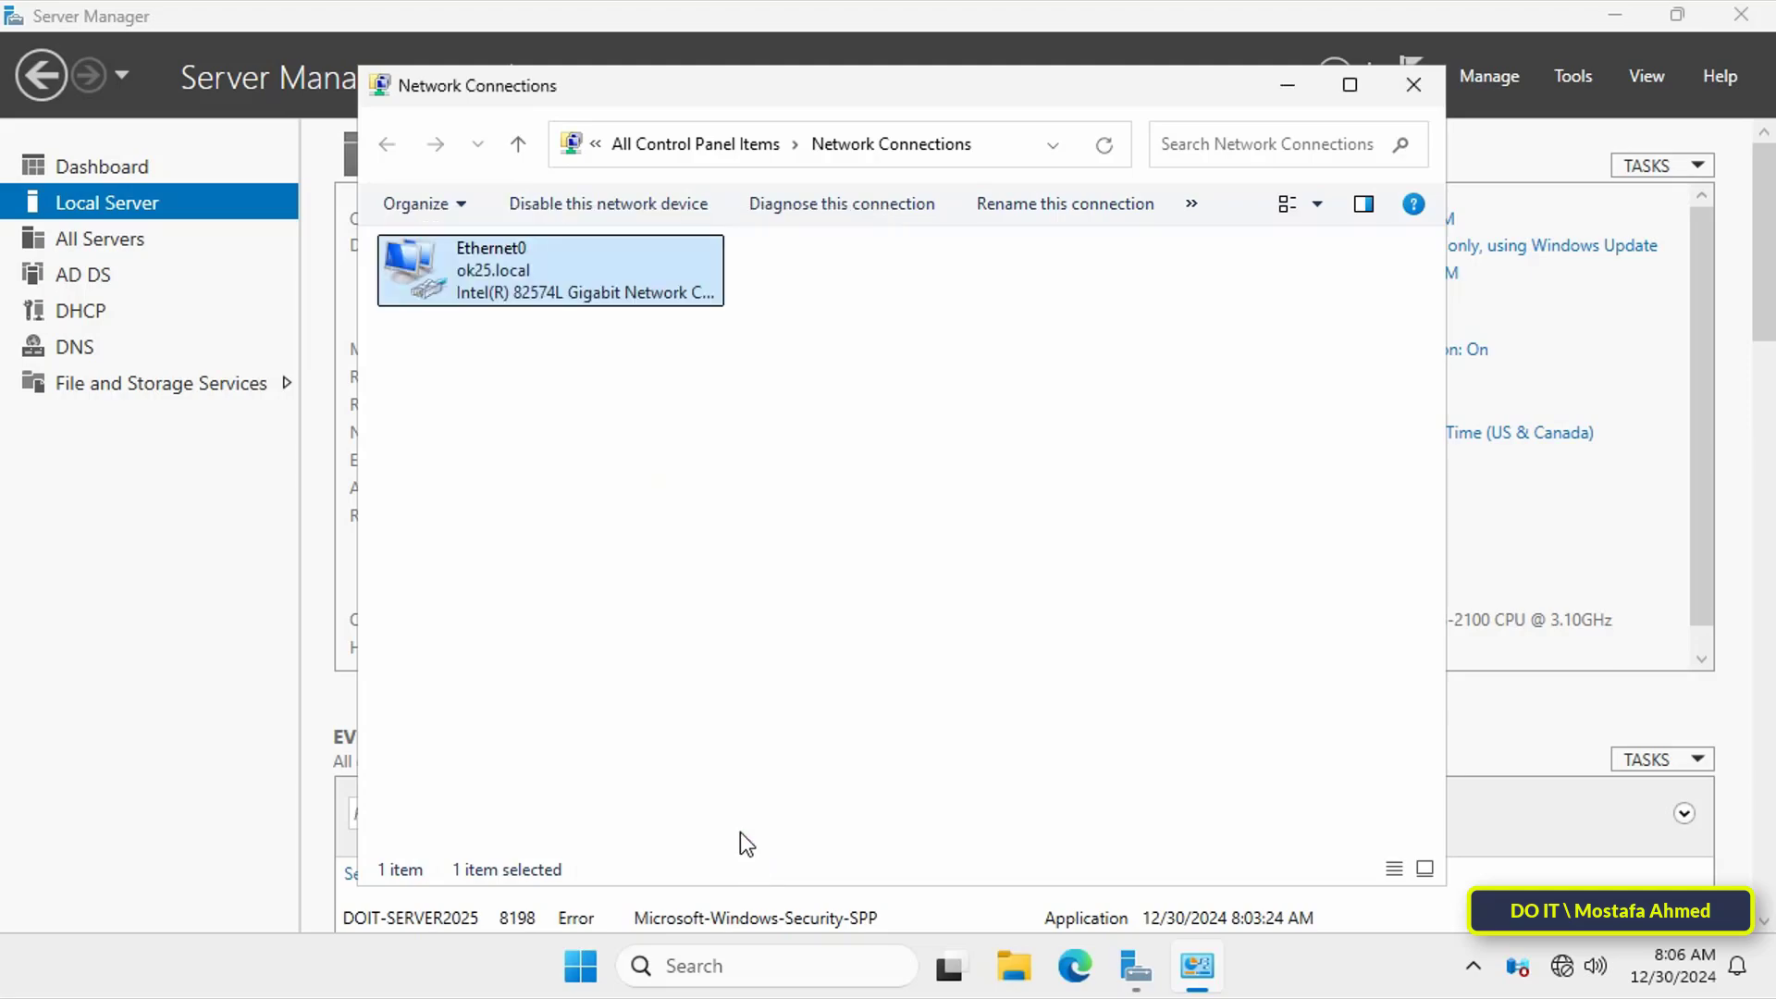
Step: On DOIT-Additional2025, enter 10.0.0.1 as Ethernet0's preferred DNS server in its IPv4 properties
{"action": "left_click", "coordinate": [1413, 85]}
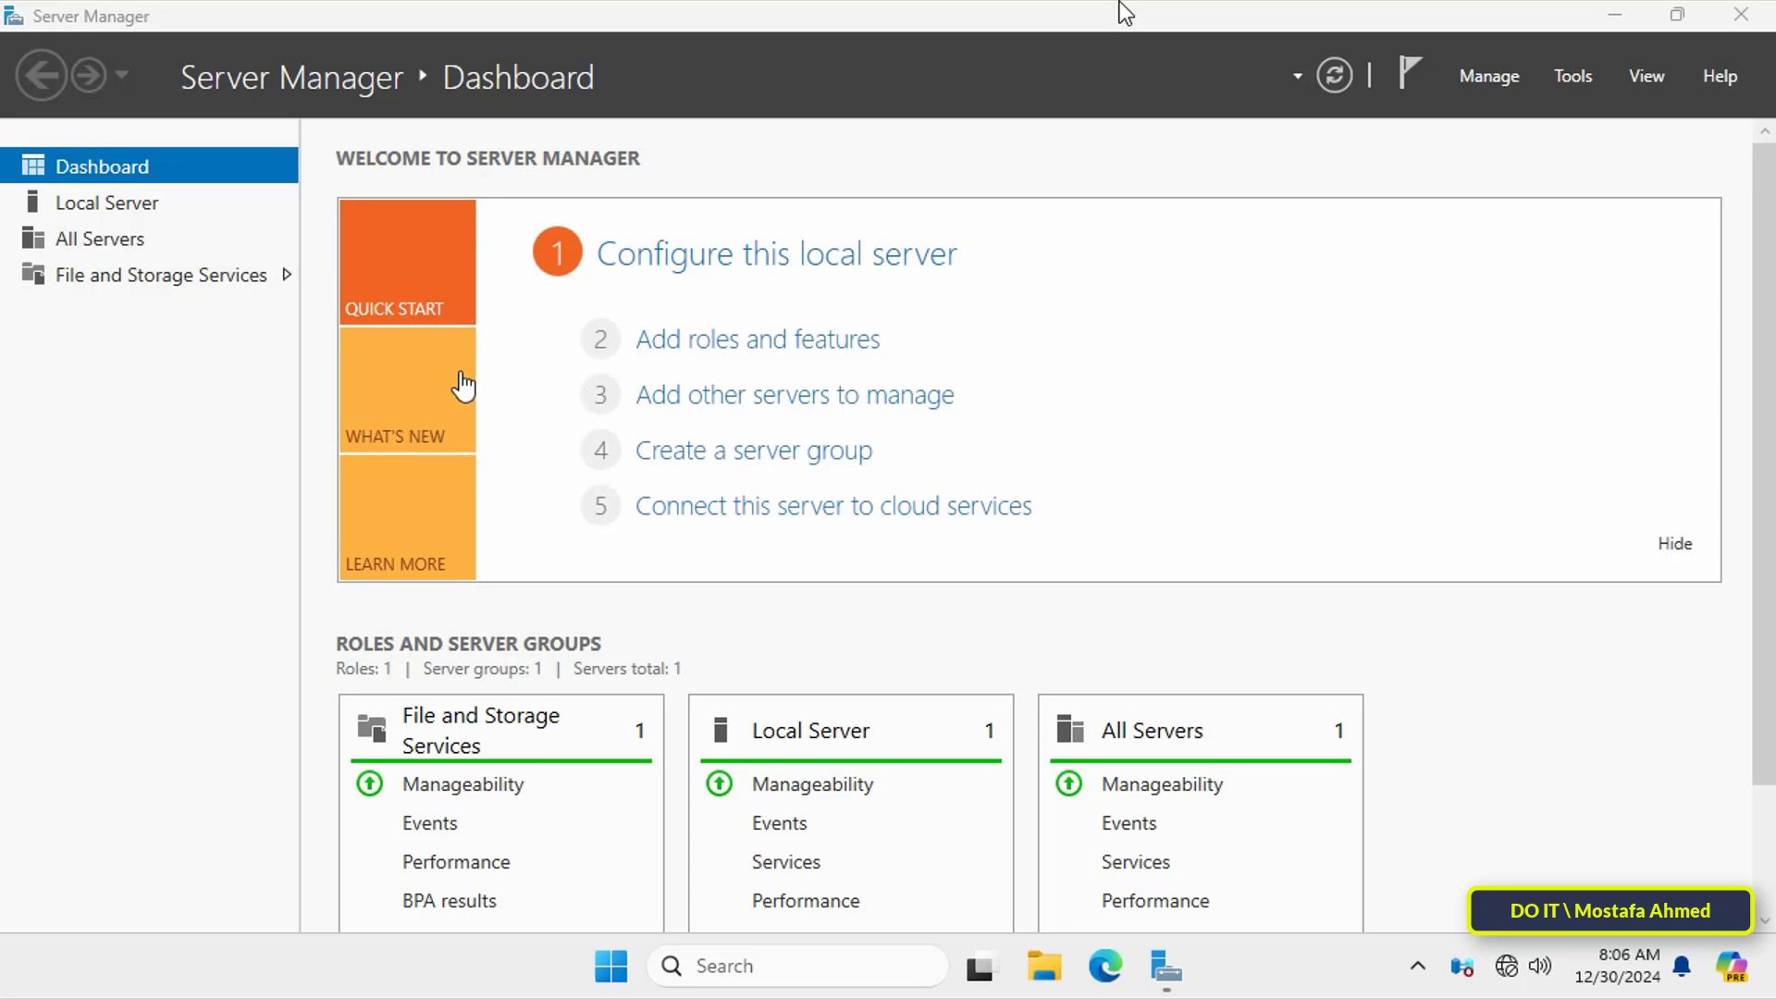
{"action": "left_click", "coordinate": [135, 203]}
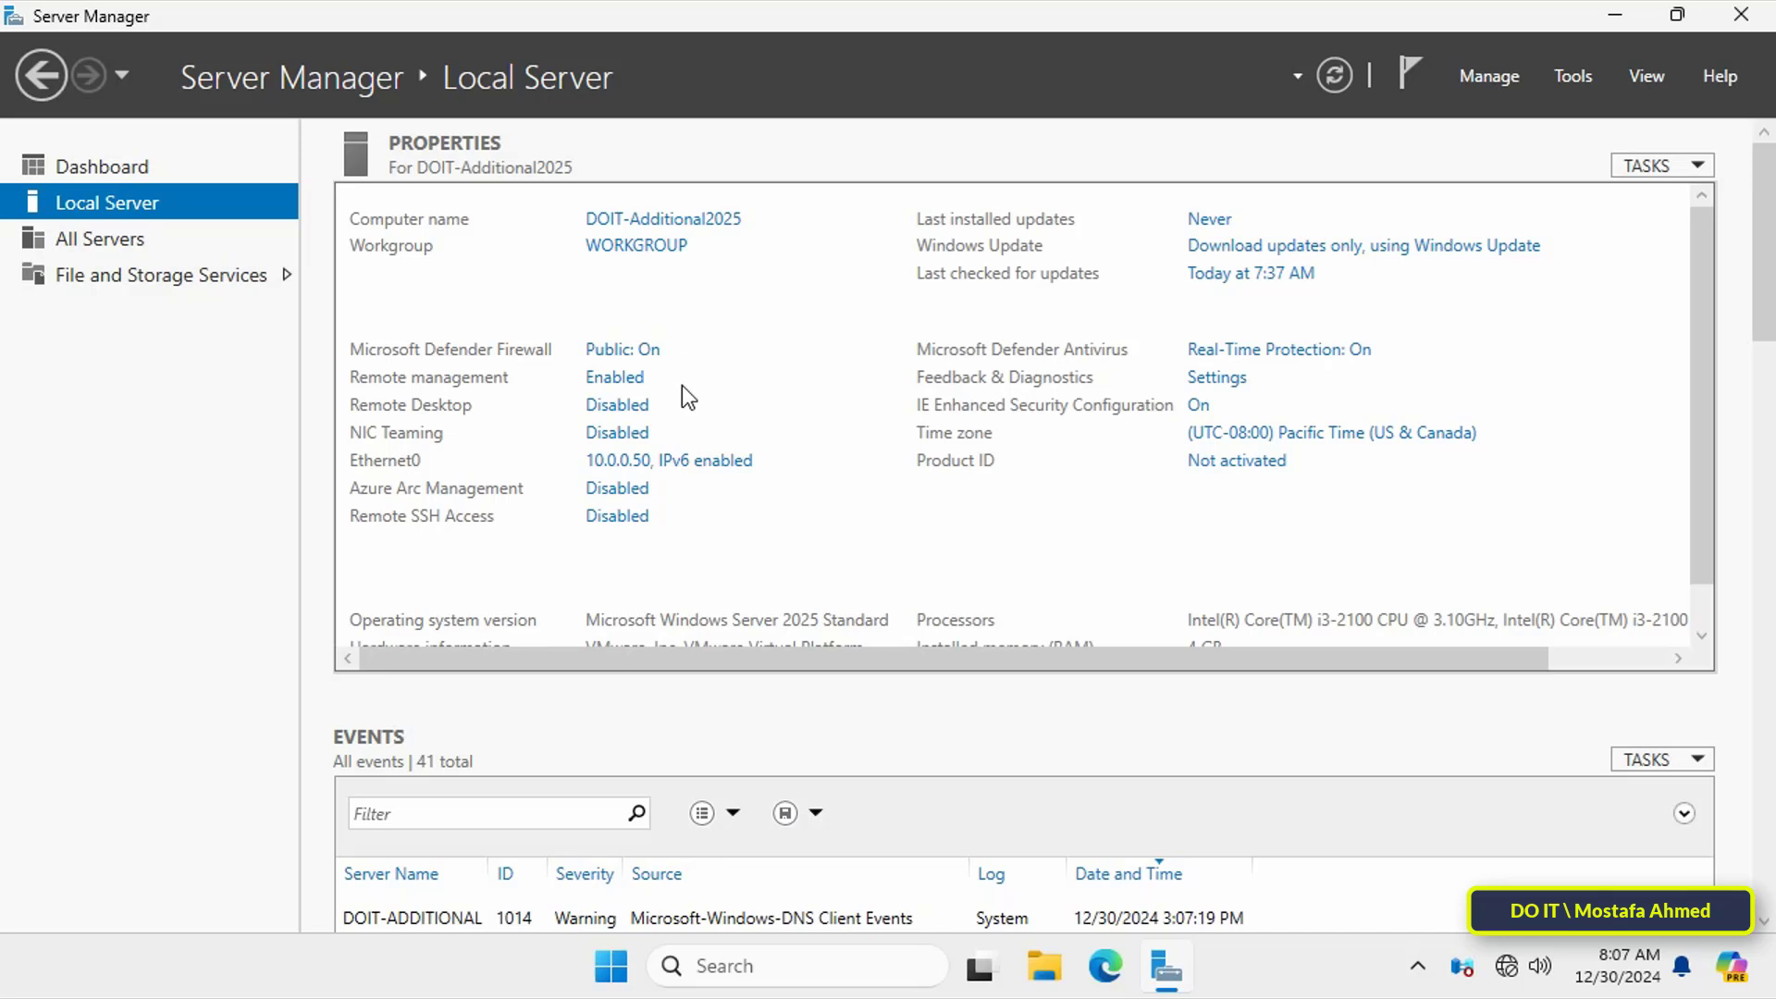
{"action": "left_click", "coordinate": [668, 463]}
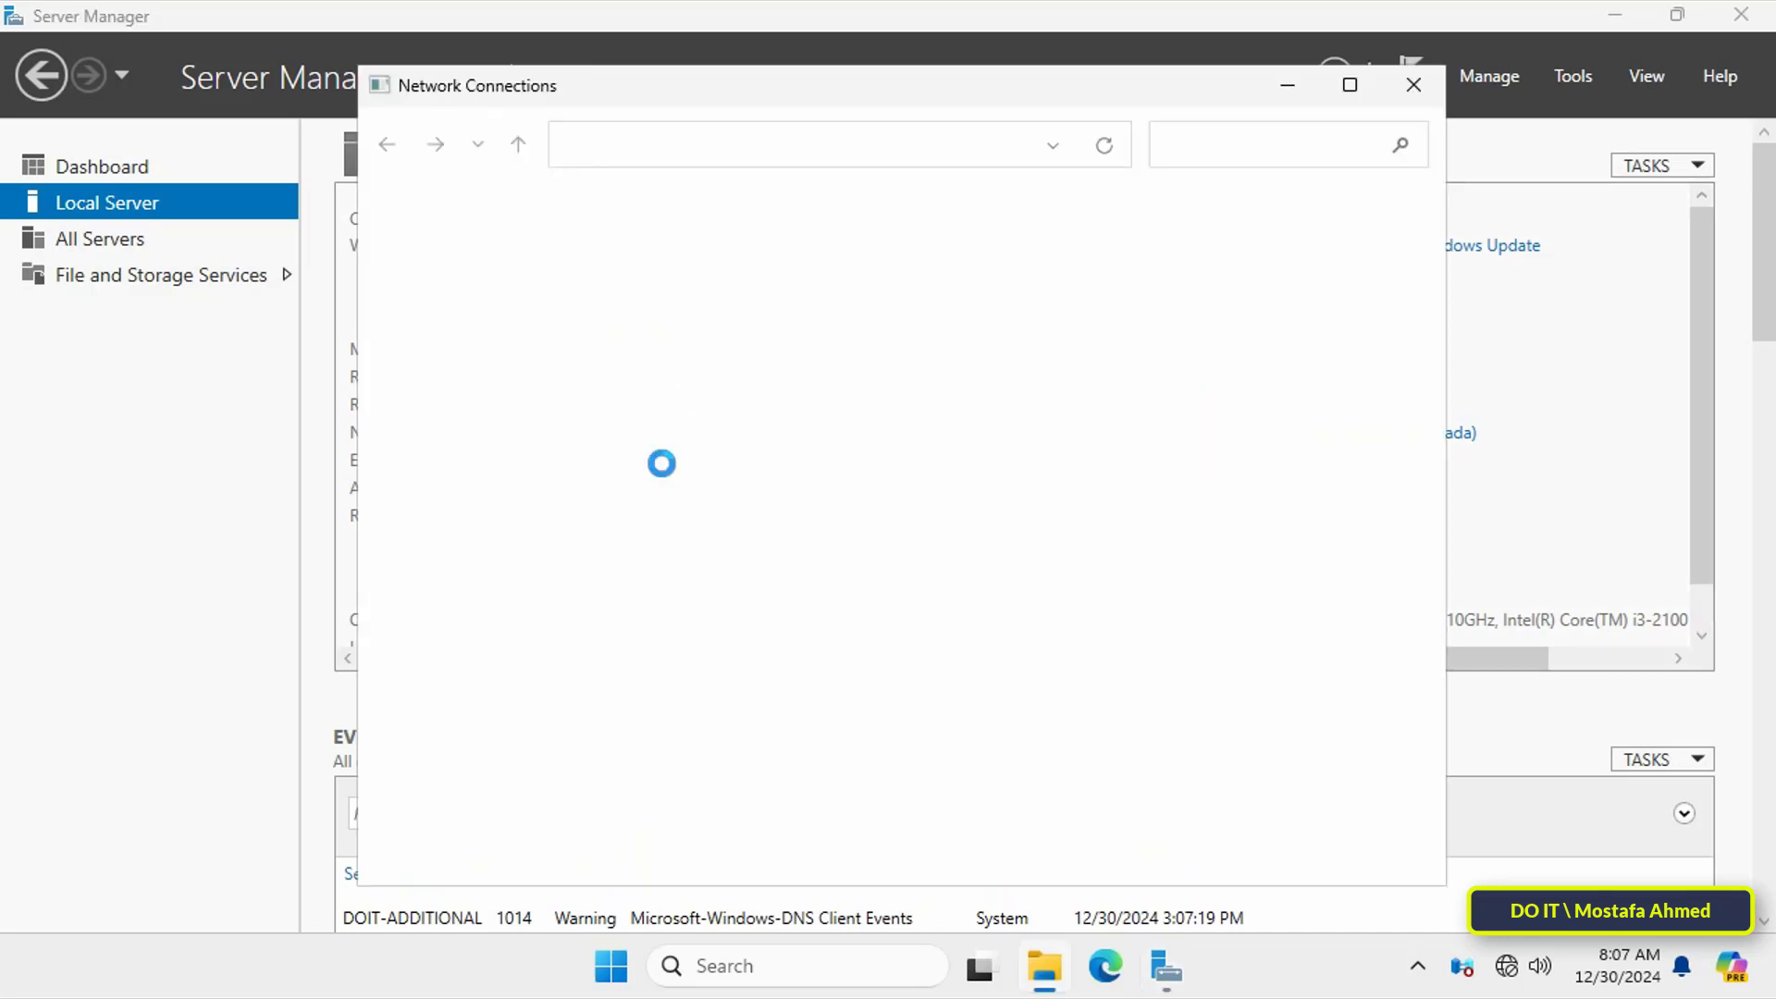
{"action": "left_click", "coordinate": [555, 287]}
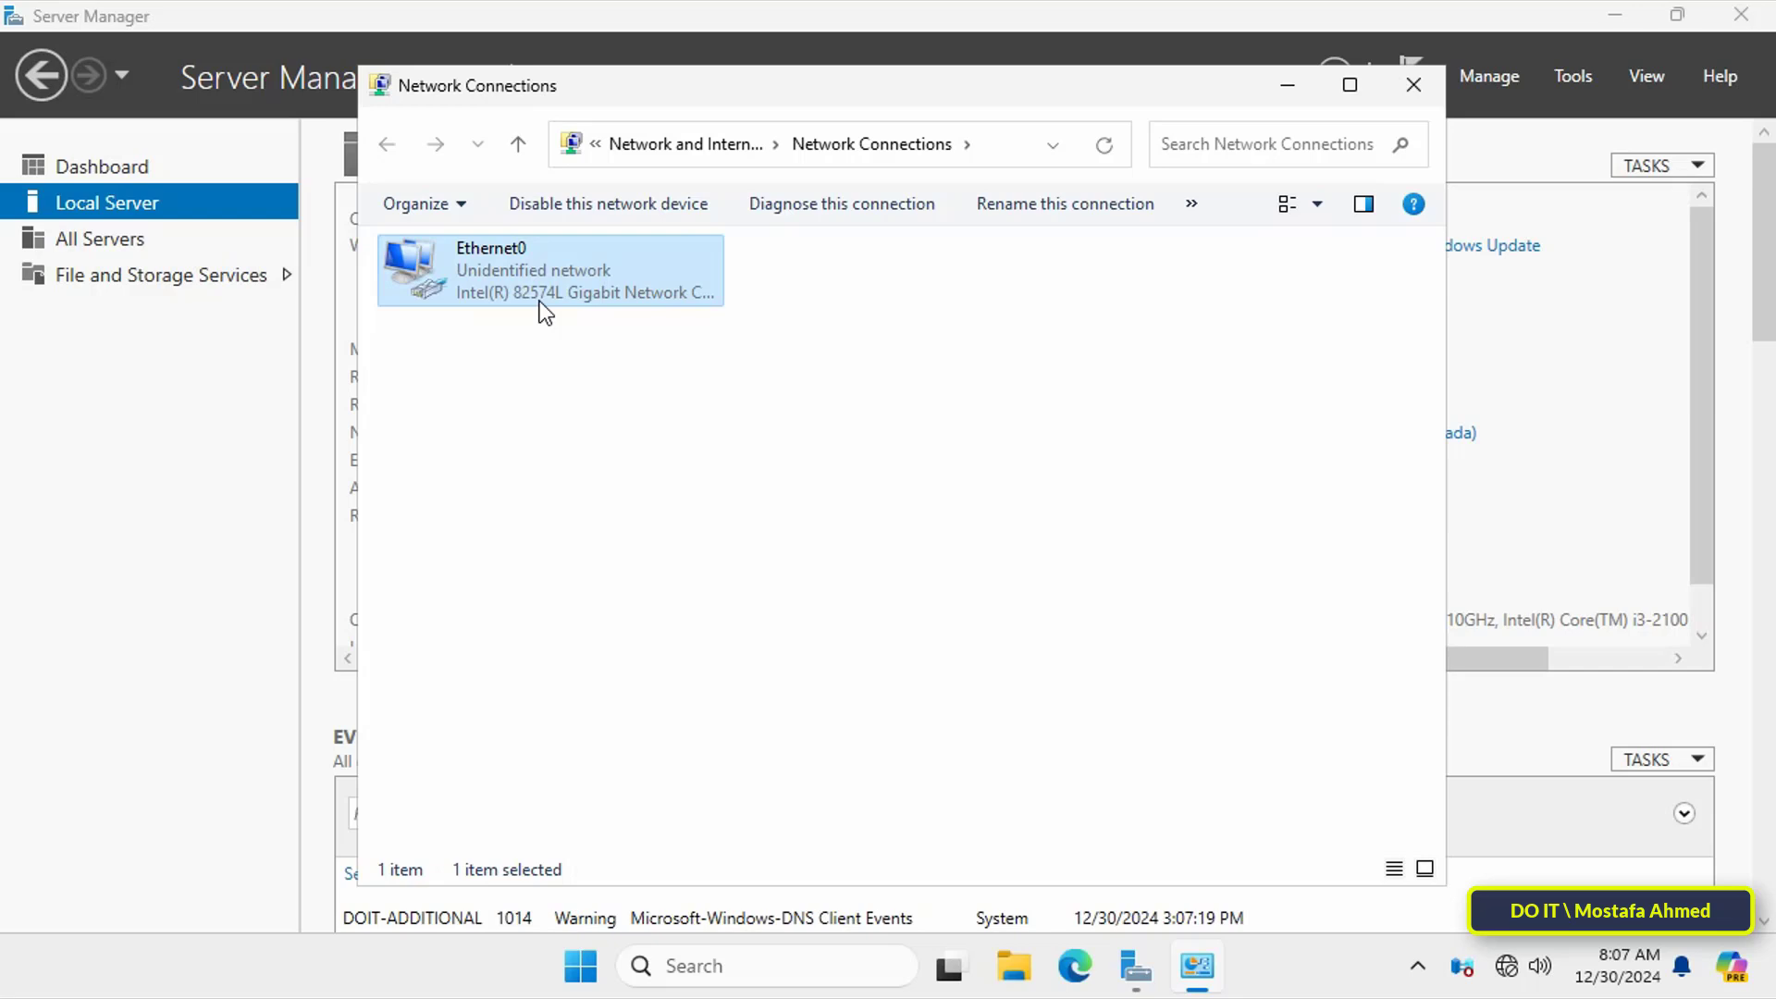
{"action": "right_click", "coordinate": [548, 307]}
{"action": "left_click", "coordinate": [613, 545]}
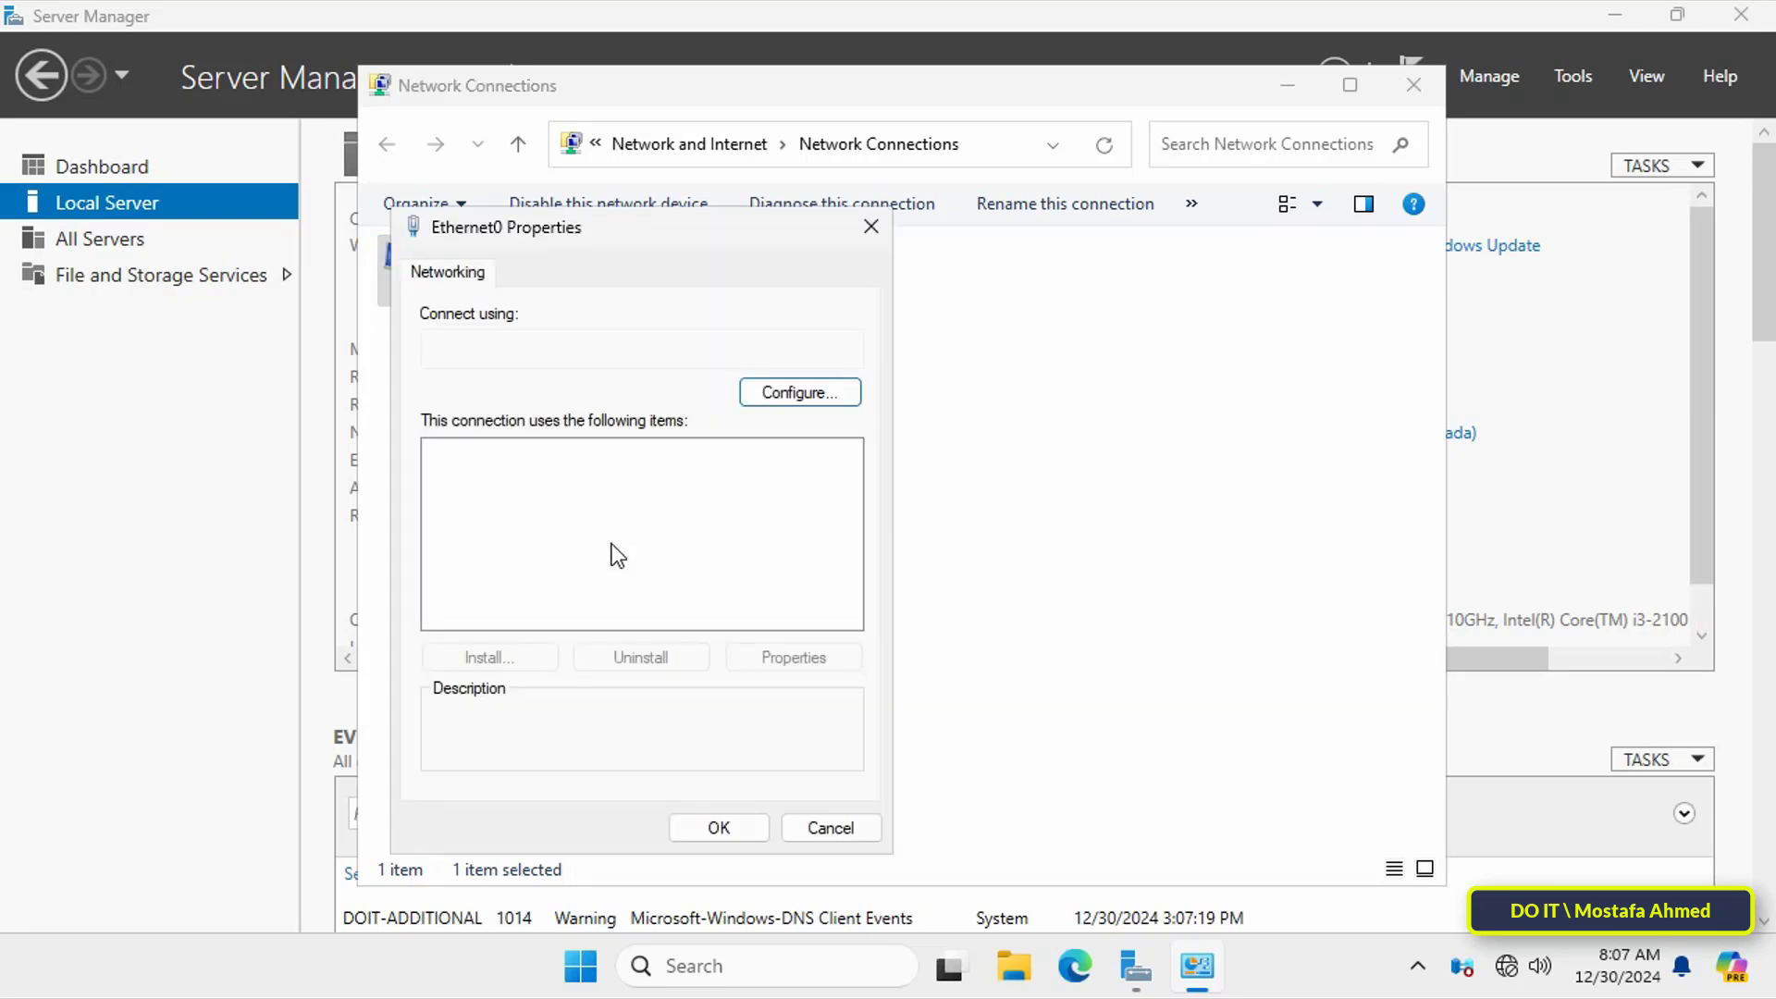
{"action": "left_click", "coordinate": [573, 515]}
{"action": "left_click", "coordinate": [793, 657]}
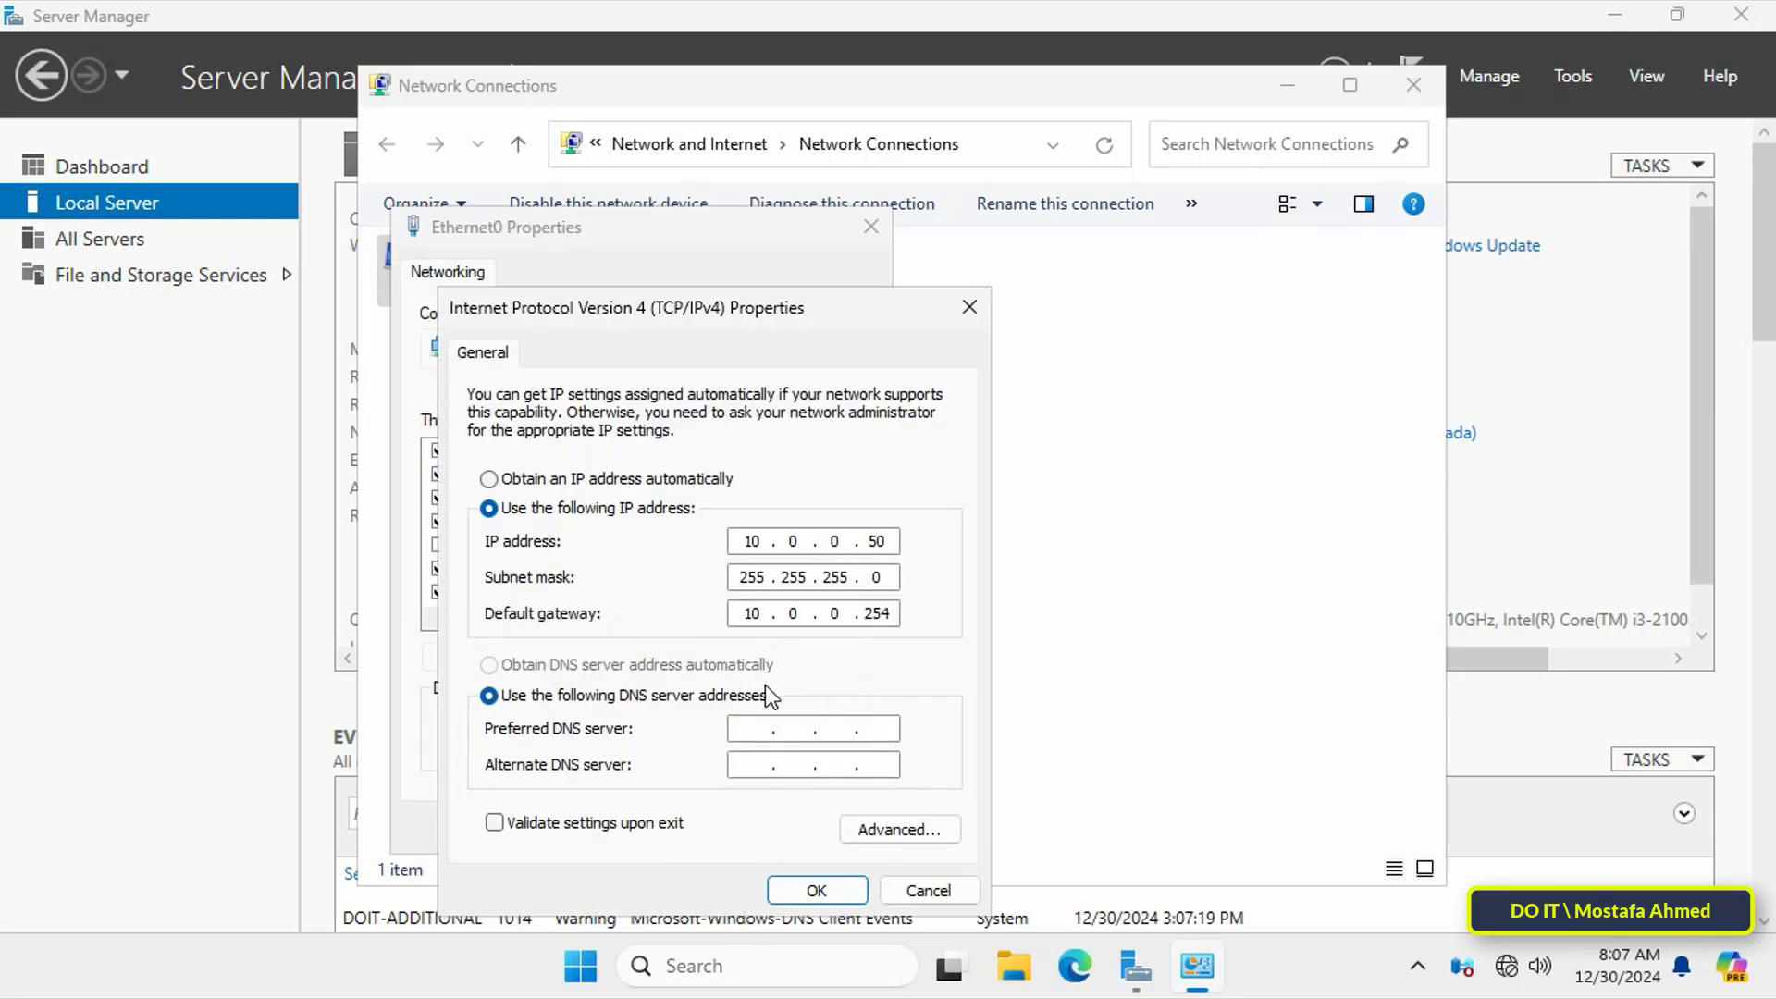
{"action": "left_click", "coordinate": [754, 728]}
{"action": "type", "text": "10 . 0 . 0 . 1"}
{"action": "left_click", "coordinate": [803, 886]}
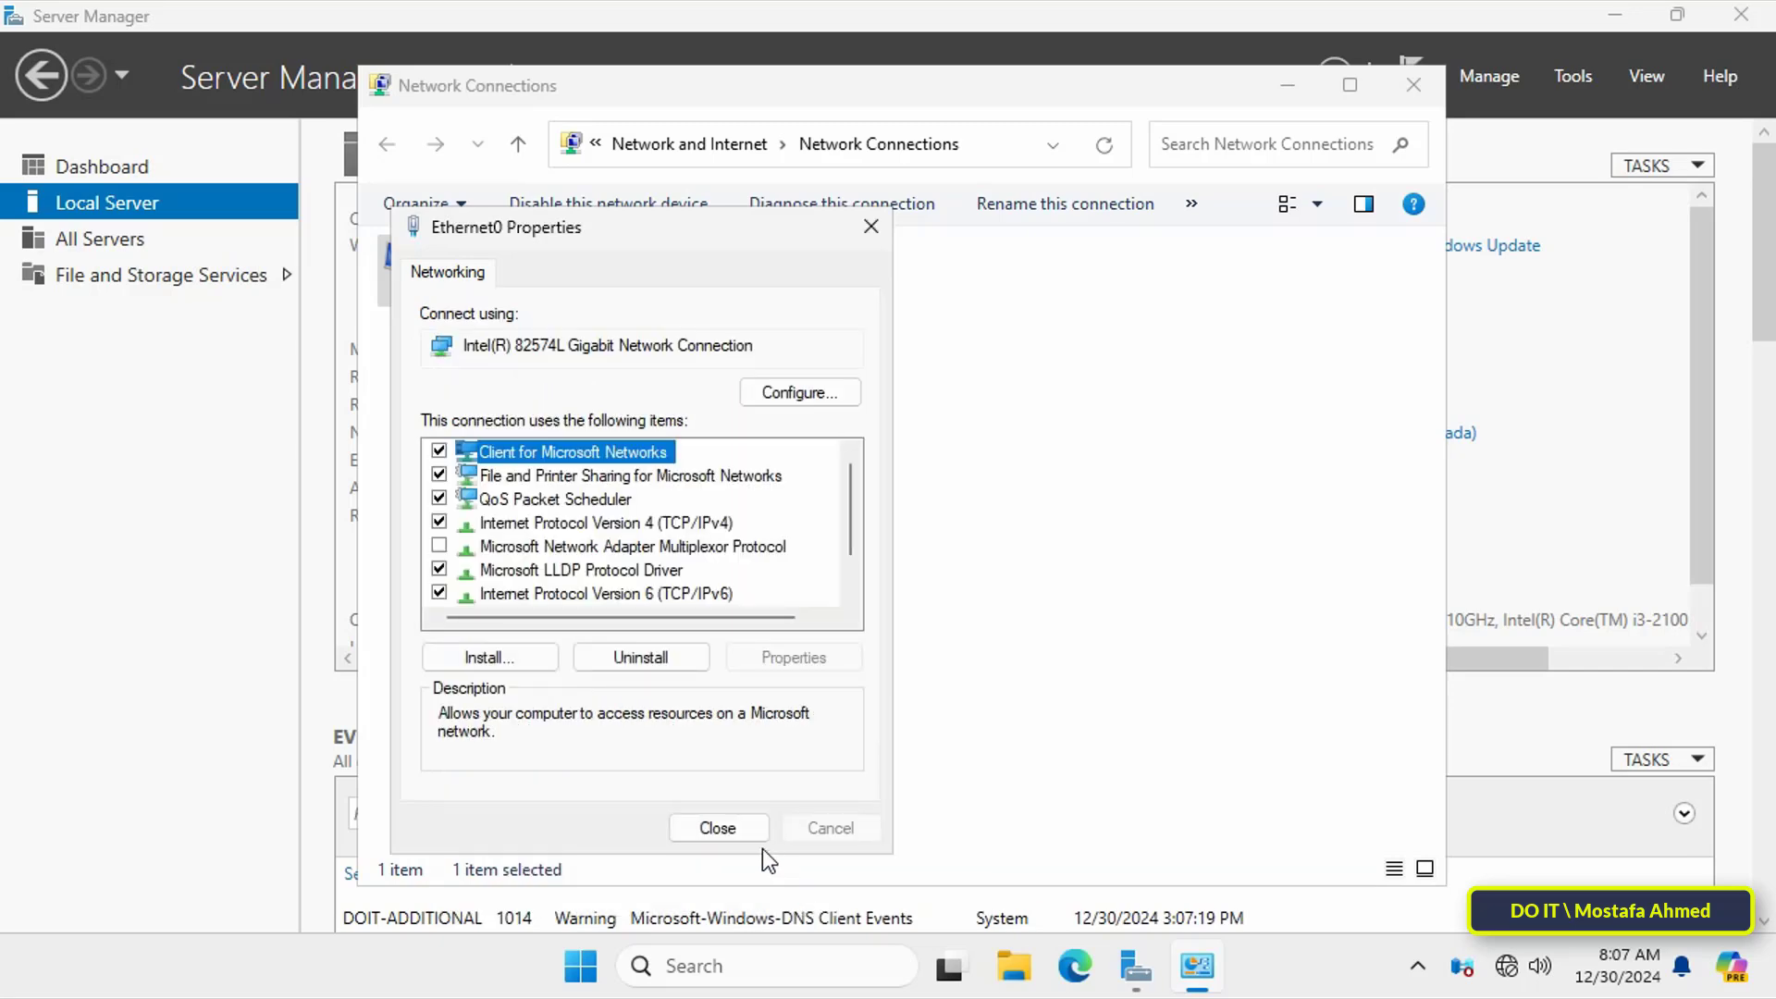
{"action": "left_click", "coordinate": [752, 841]}
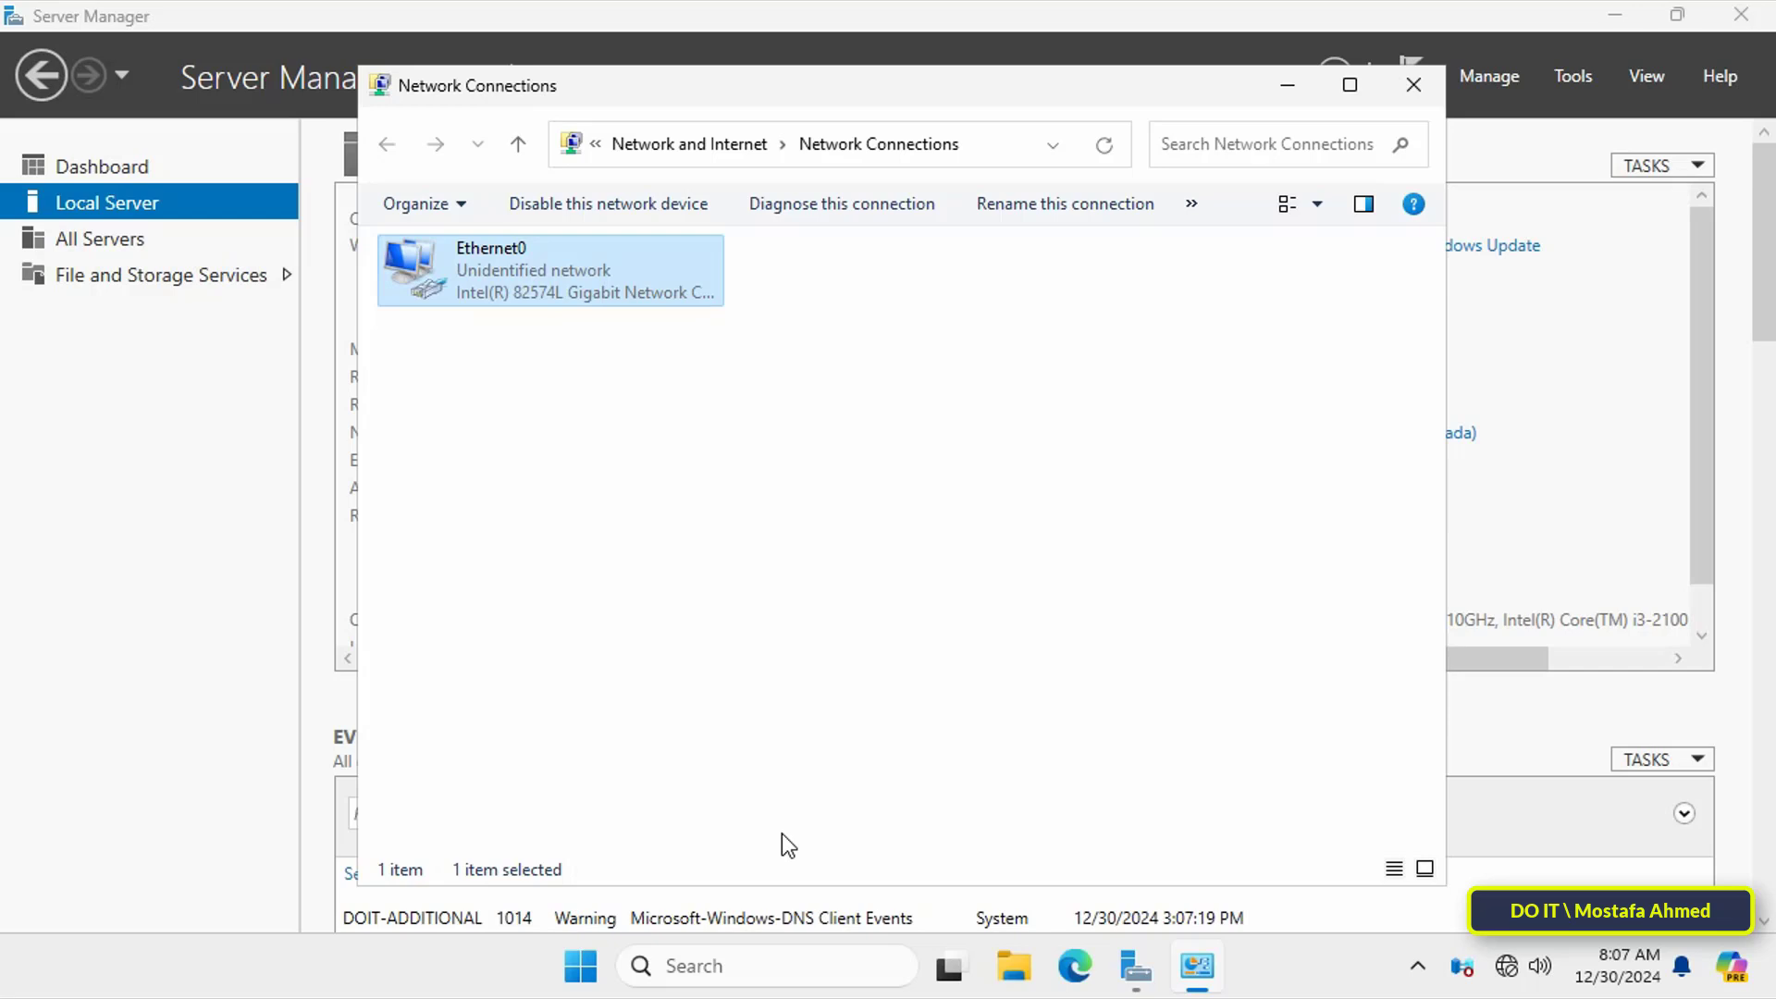
Step: Launch Add Roles and Features with role-based installation, advancing to destination server selection
{"action": "left_click", "coordinate": [1412, 84]}
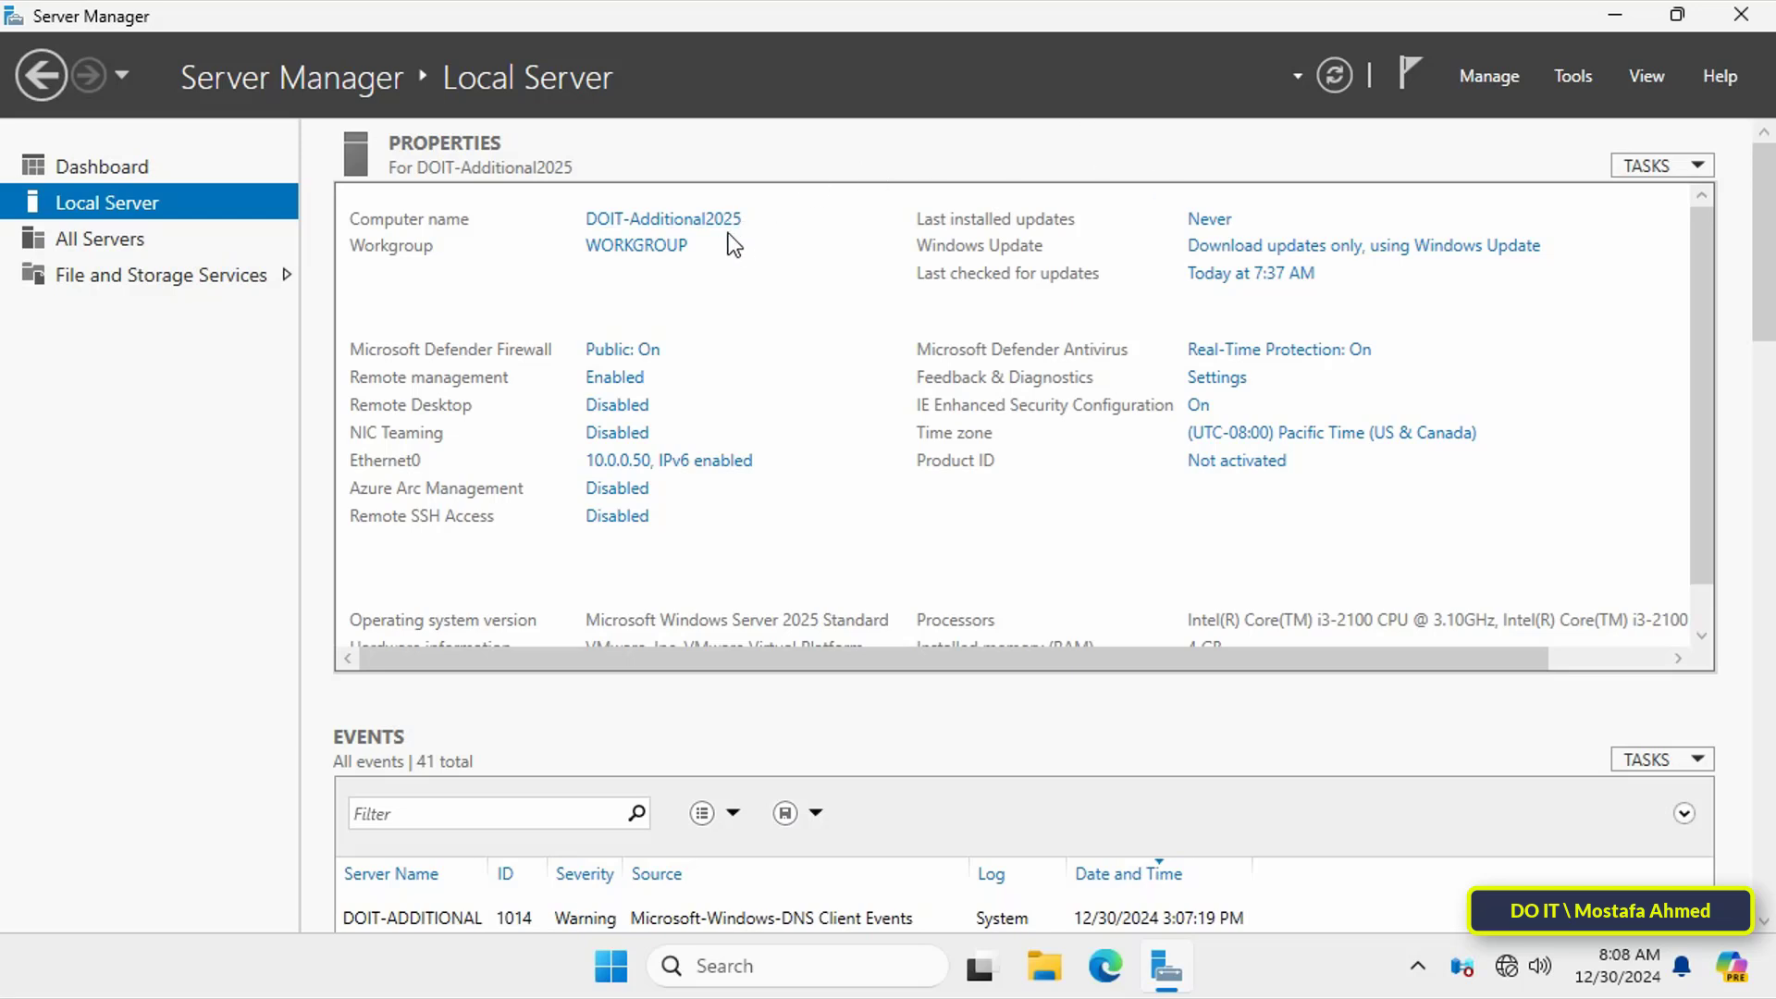
{"action": "left_click", "coordinate": [1508, 77]}
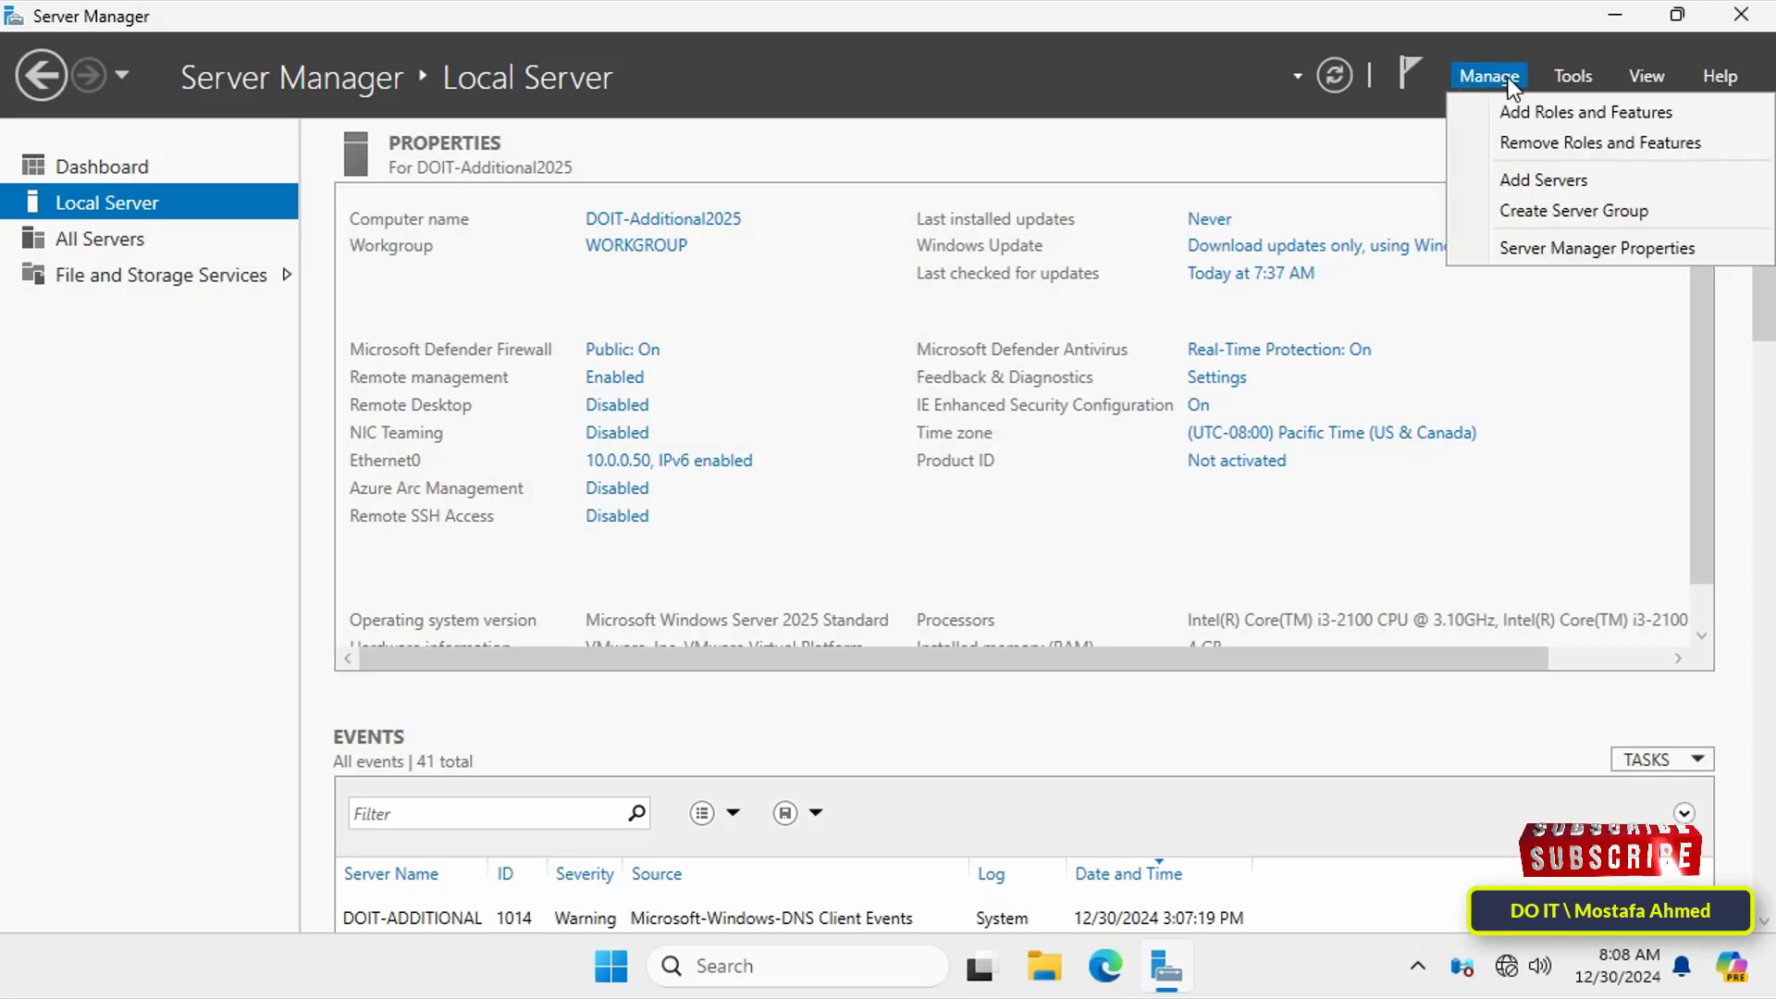
{"action": "left_click", "coordinate": [1508, 102]}
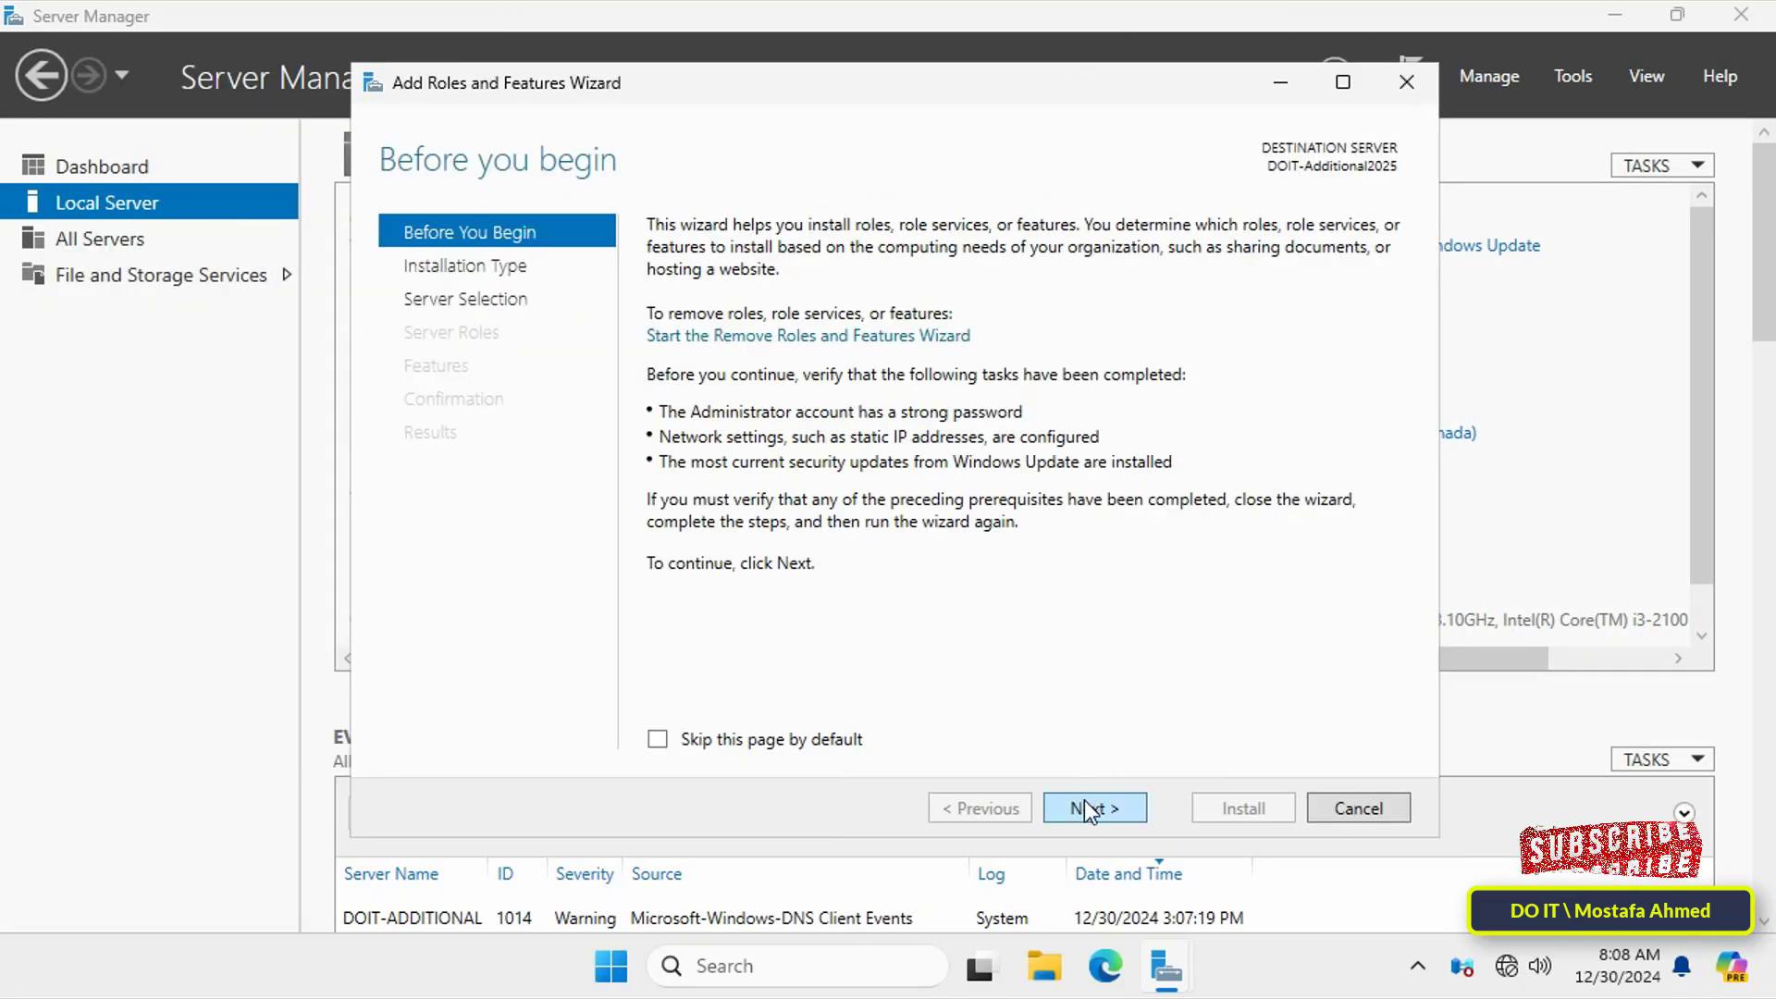
{"action": "left_click", "coordinate": [1085, 803]}
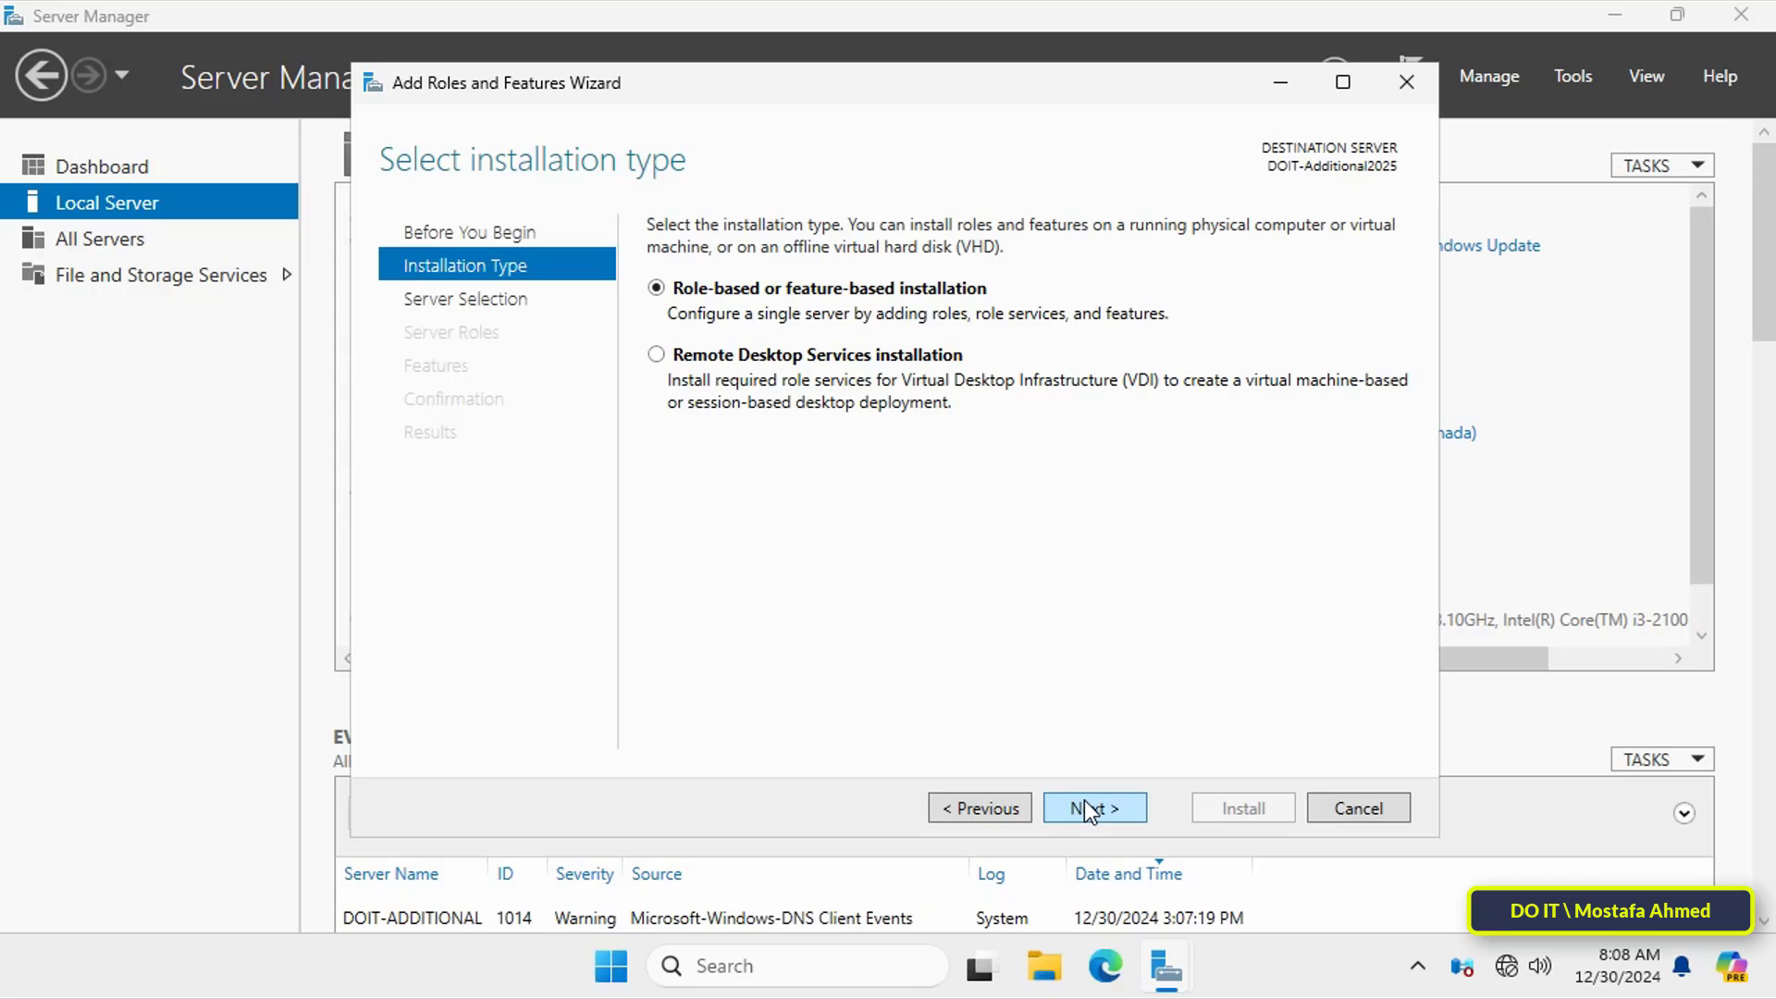
{"action": "left_click", "coordinate": [1084, 809]}
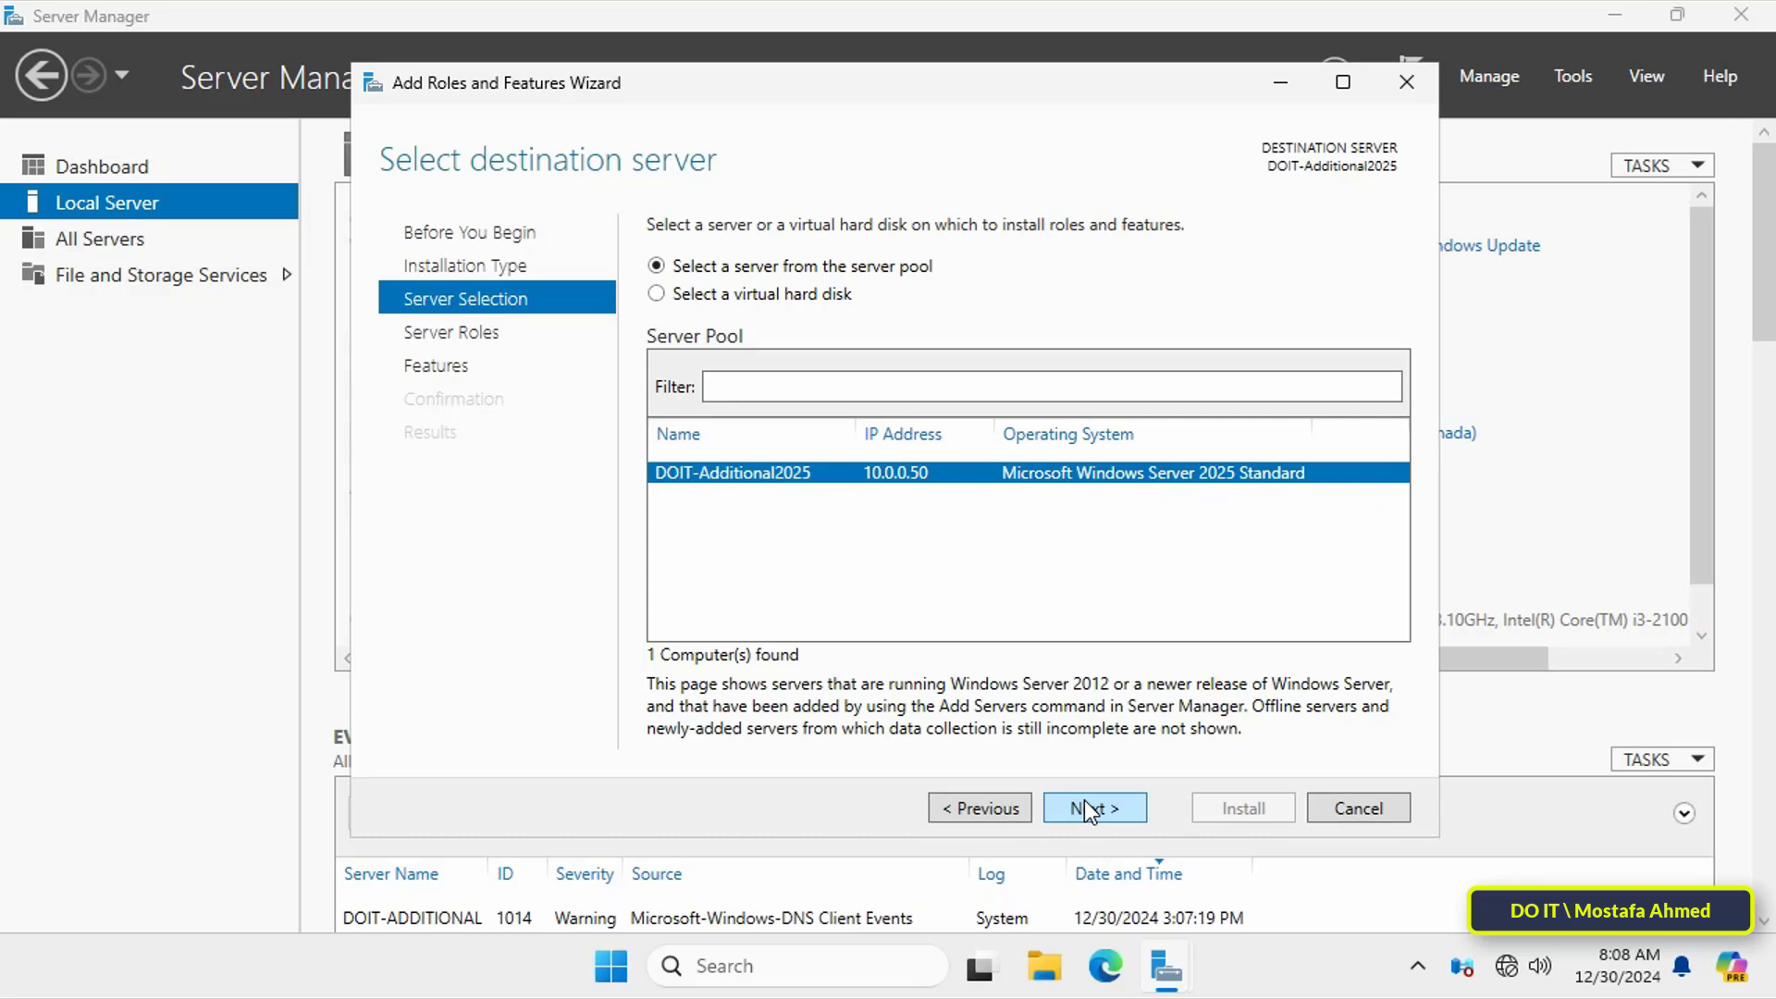
Step: With DOIT-Additional2025 as the target, select the Active Directory Domain Services and DNS Server roles with their required tools
{"action": "left_click", "coordinate": [1084, 806]}
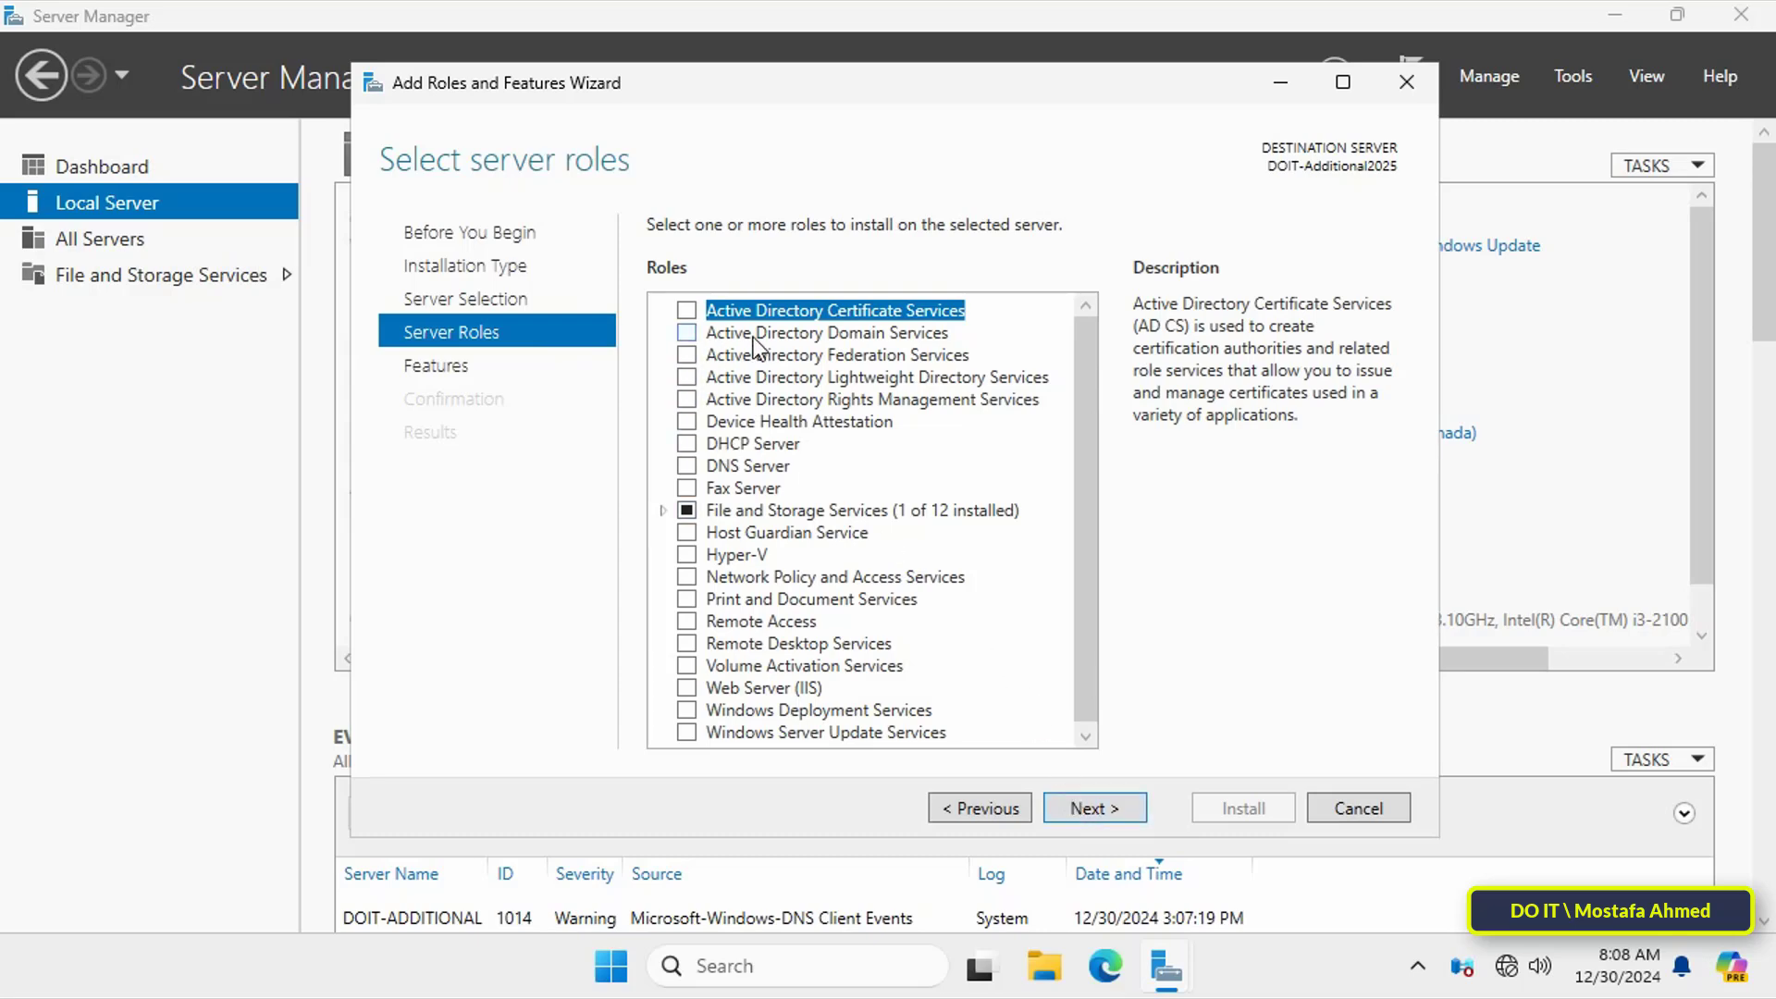
{"action": "left_click", "coordinate": [688, 335]}
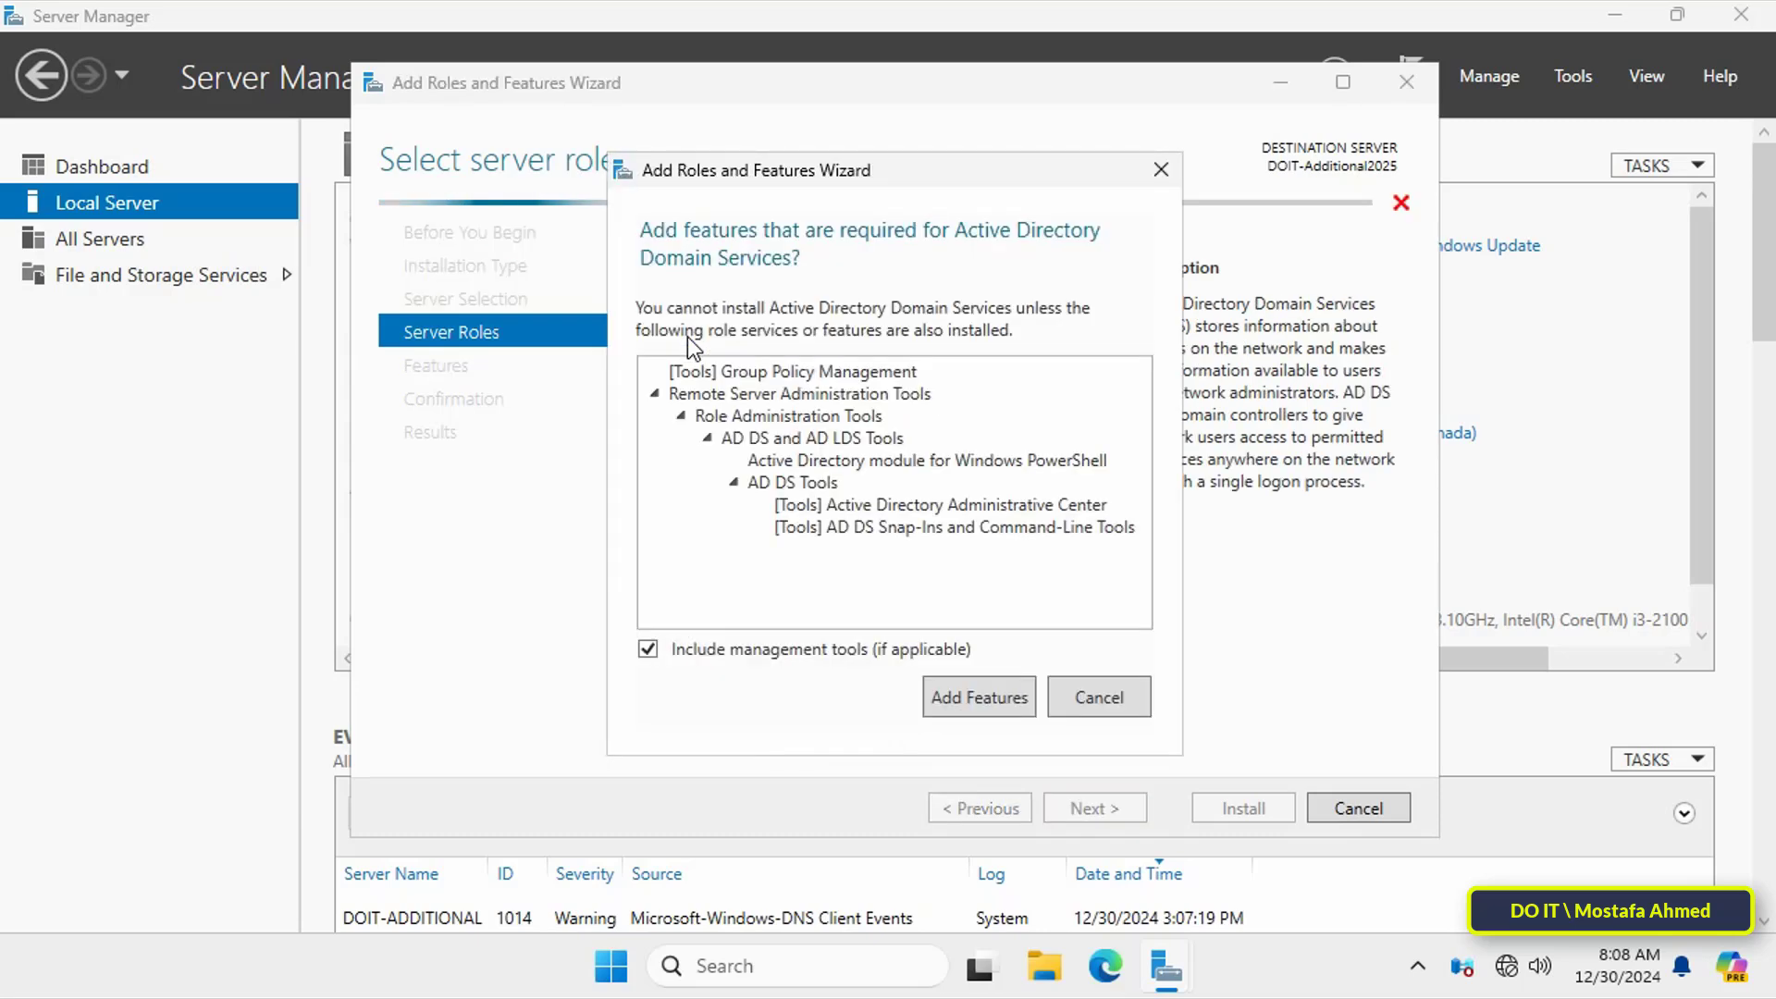
{"action": "left_click", "coordinate": [966, 705]}
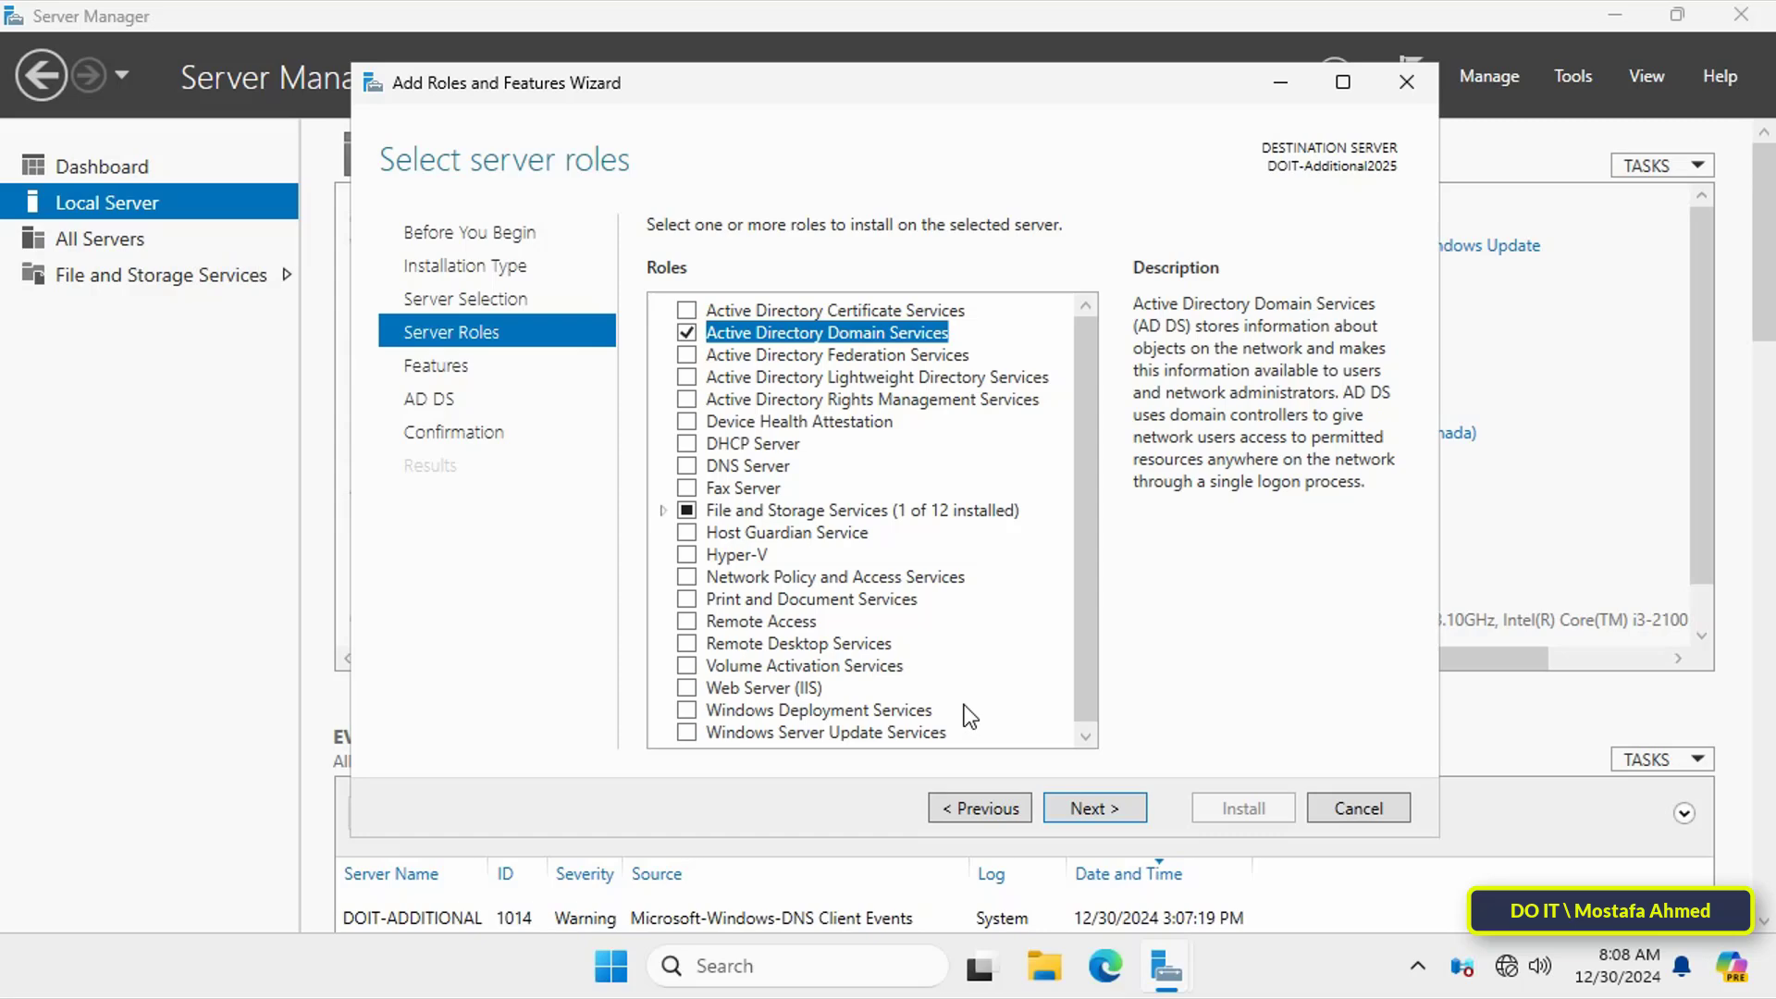
{"action": "left_click", "coordinate": [686, 467]}
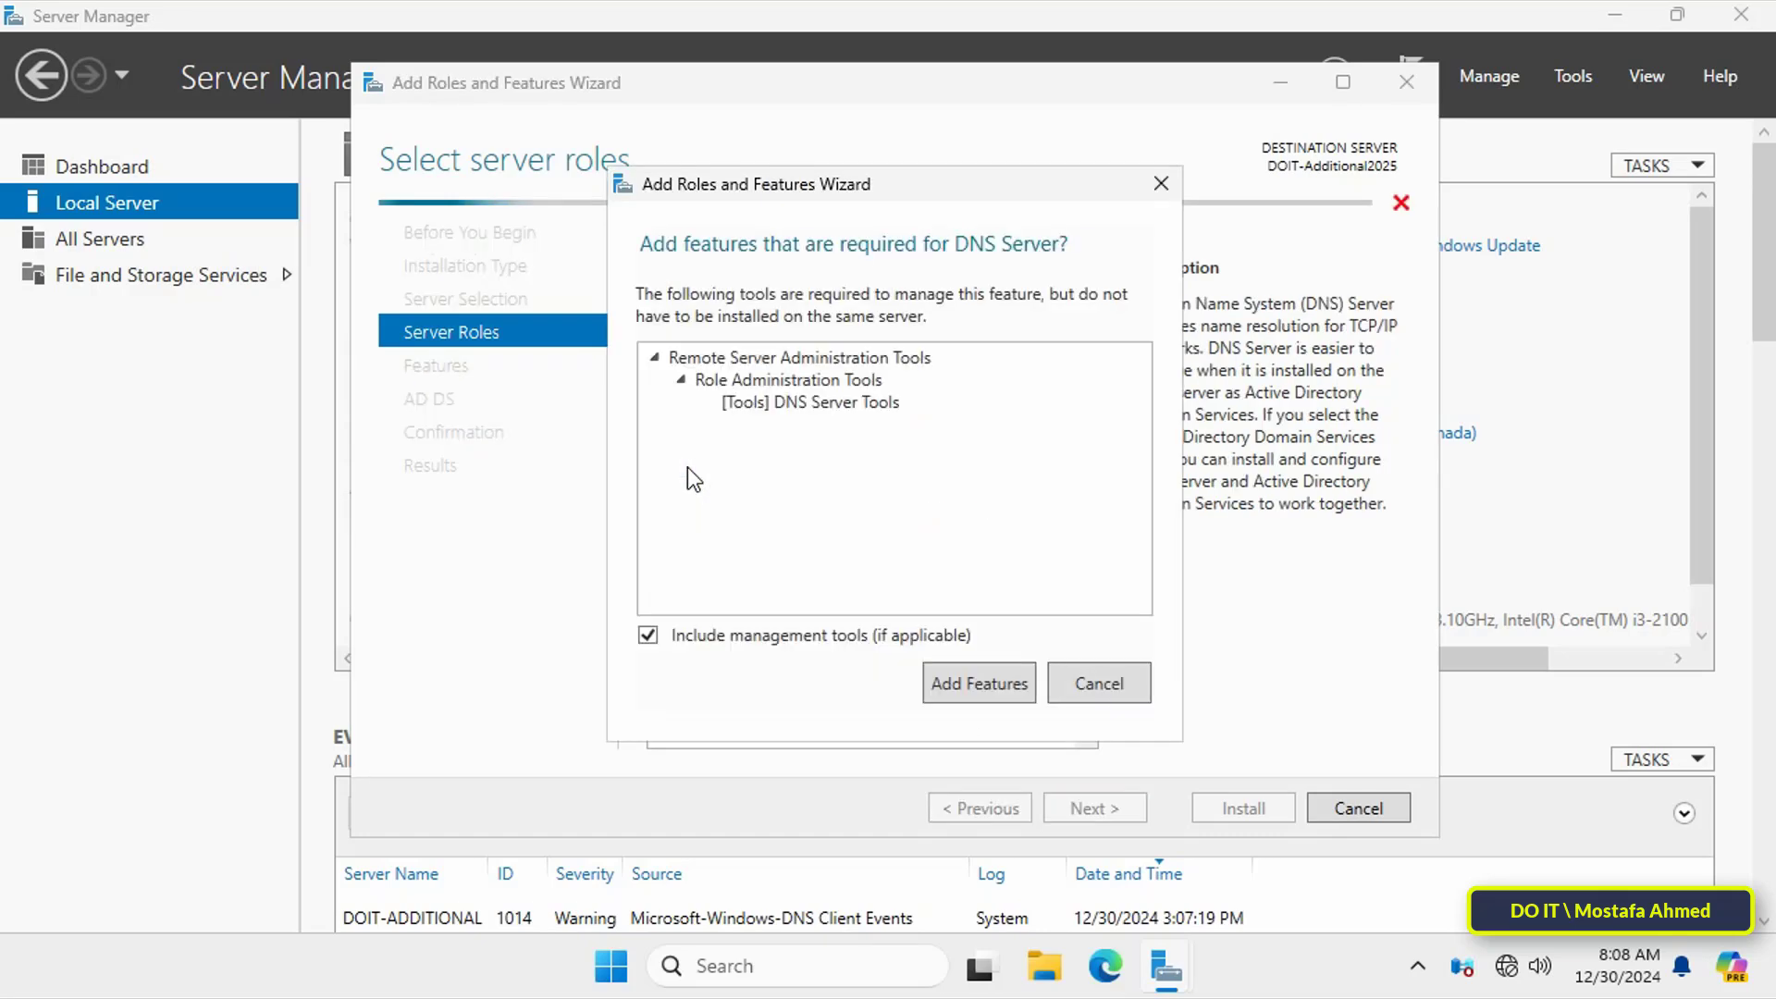
{"action": "left_click", "coordinate": [959, 682]}
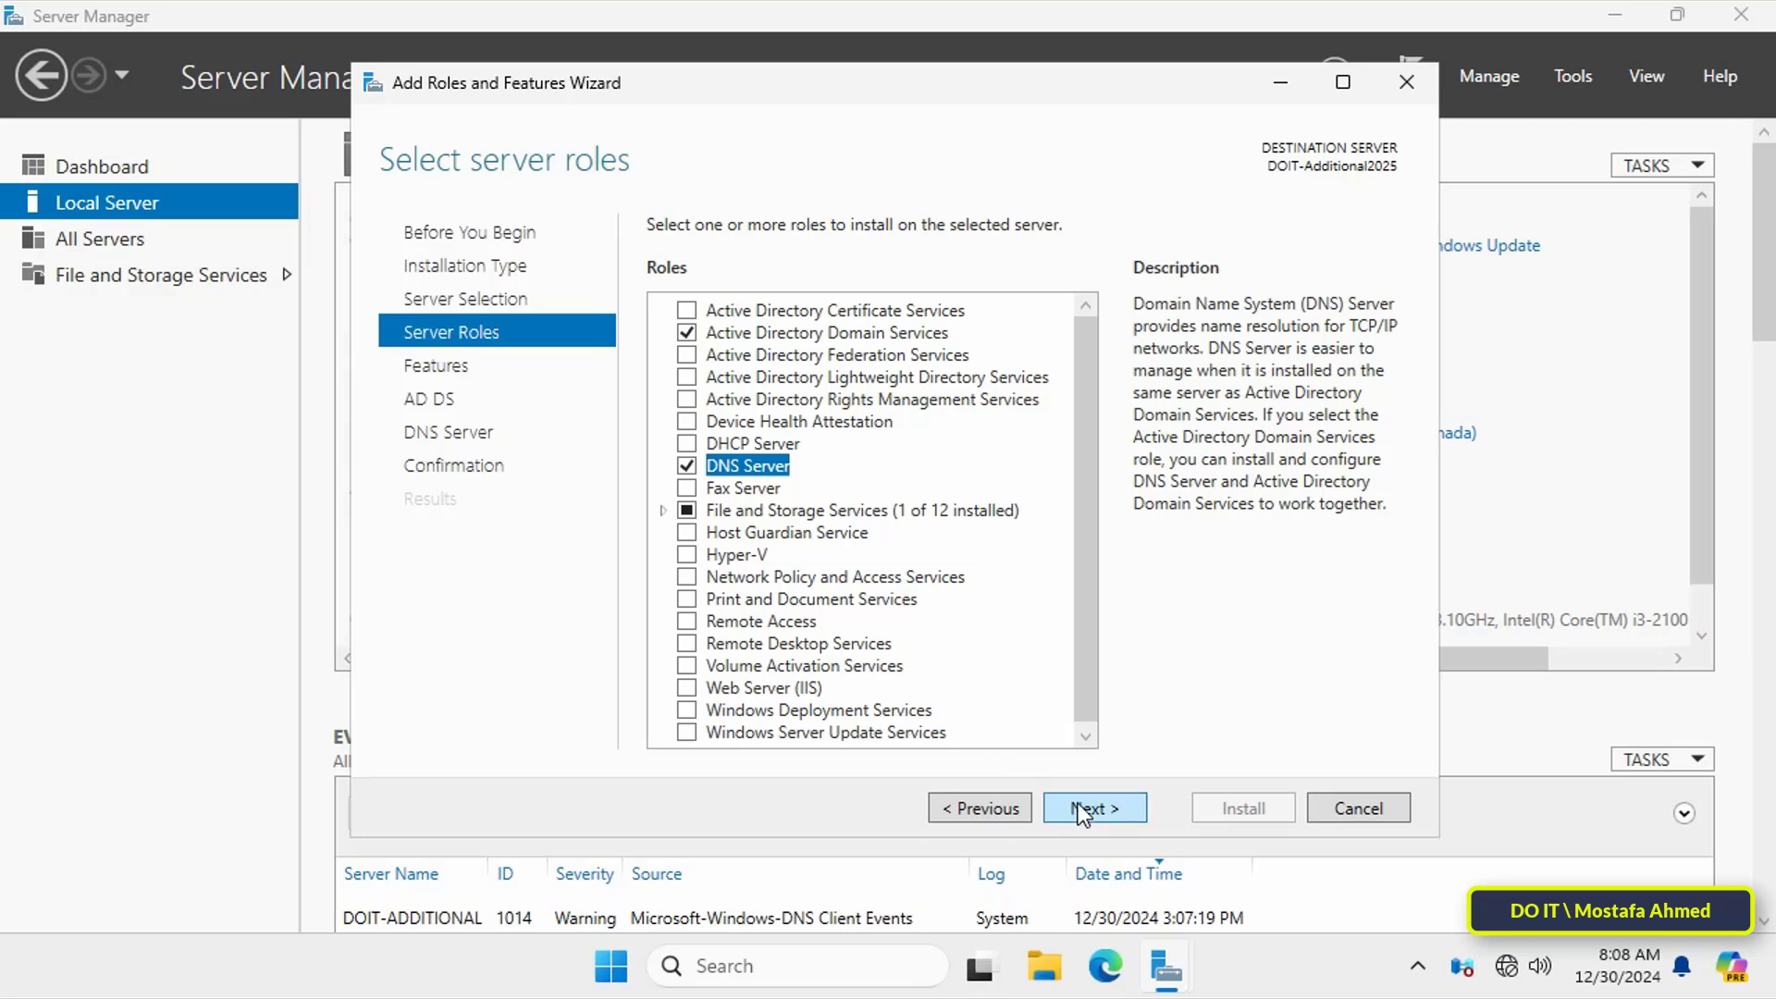
Step: Continue past the features and role notes pages, then install the selected roles
{"action": "left_click", "coordinate": [1079, 803]}
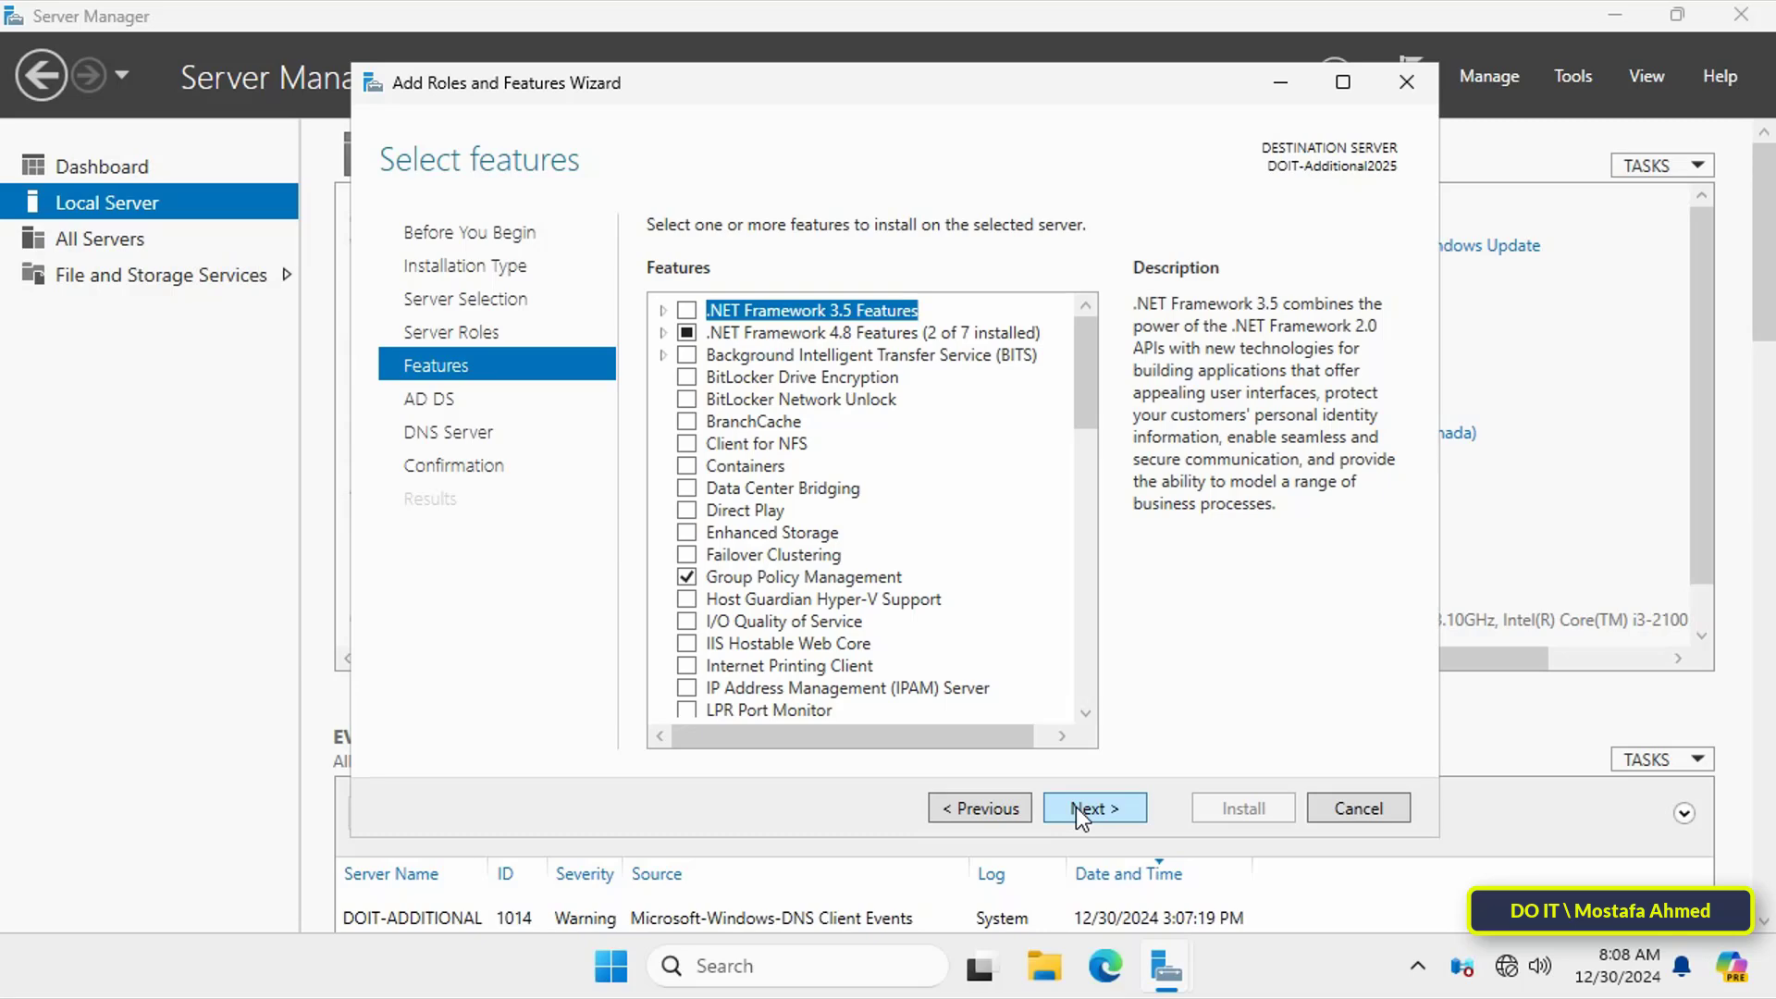
{"action": "left_click", "coordinate": [1075, 807]}
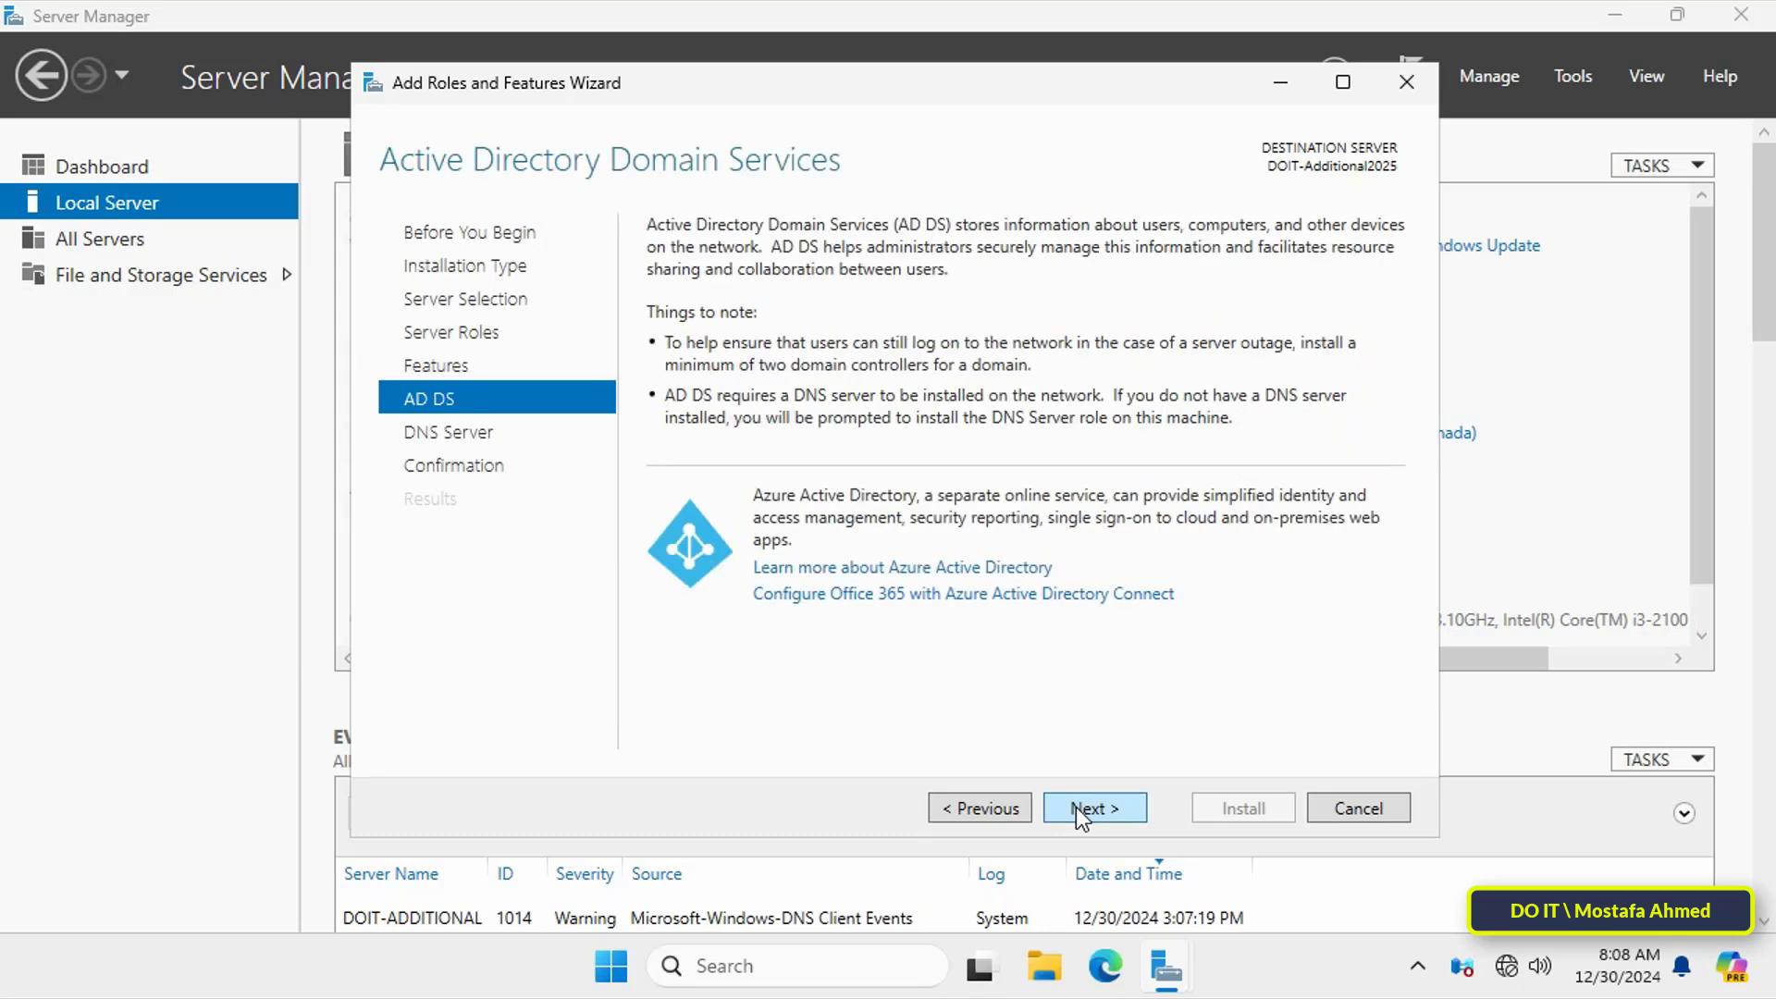
{"action": "left_click", "coordinate": [1075, 807]}
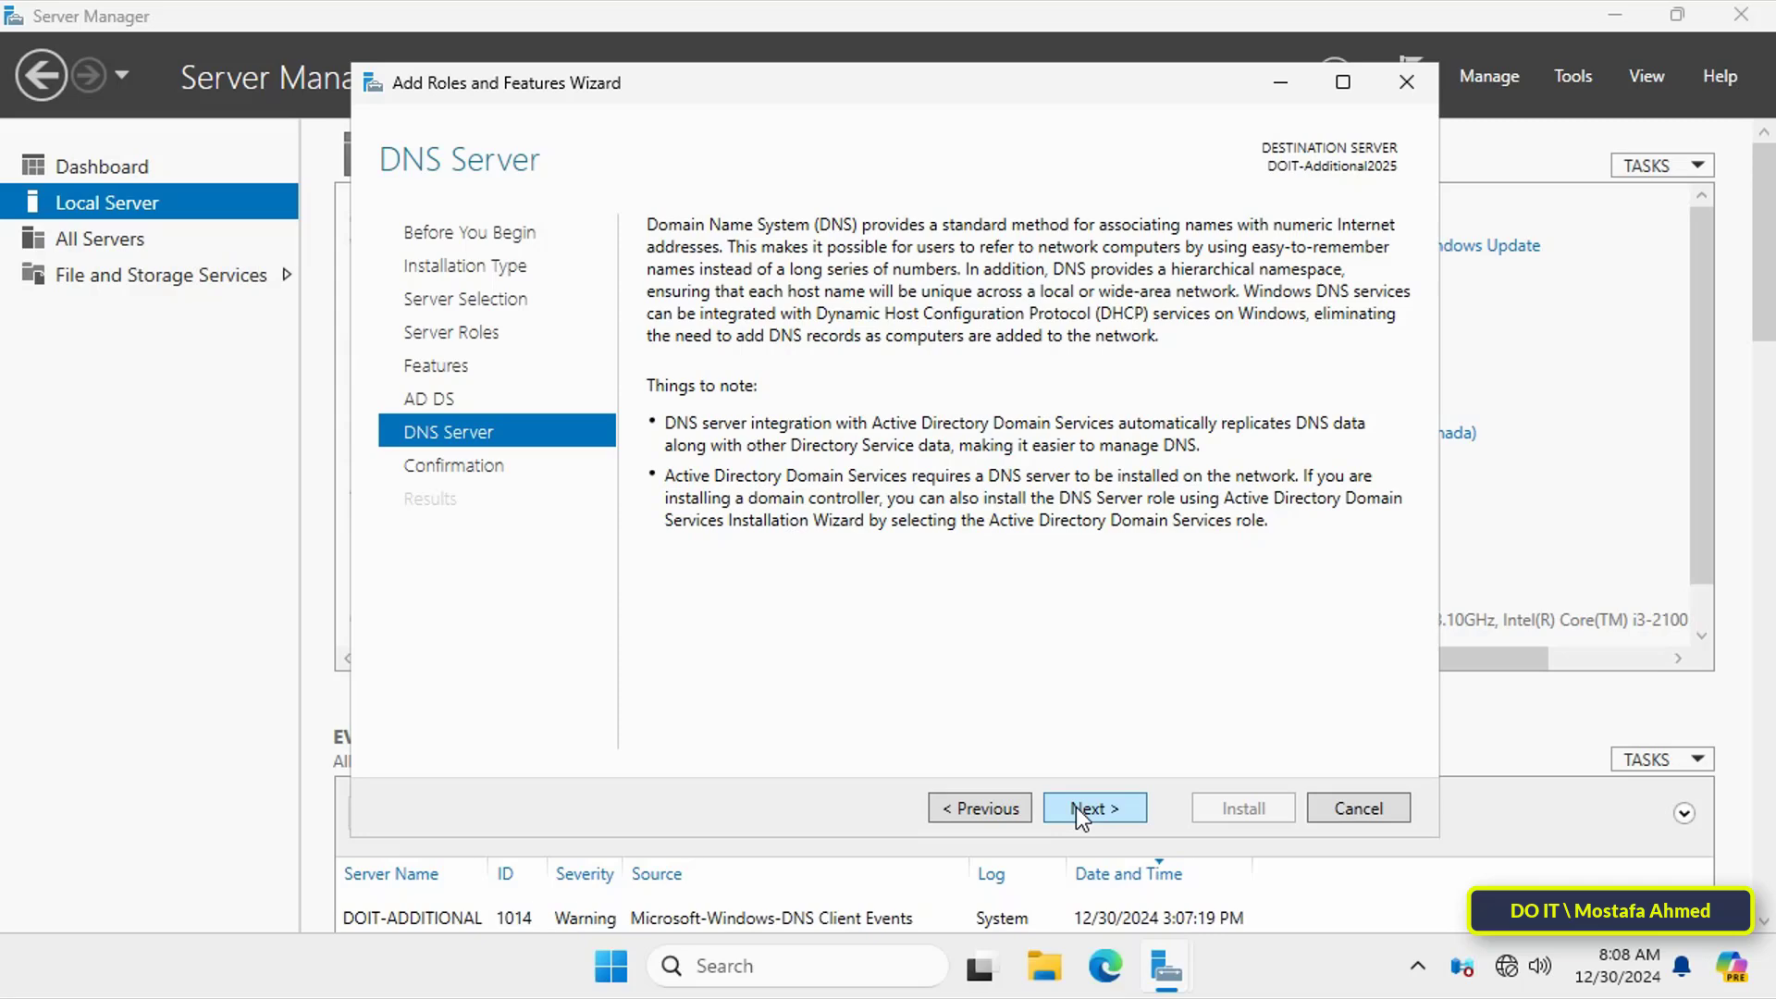
{"action": "left_click", "coordinate": [1075, 806]}
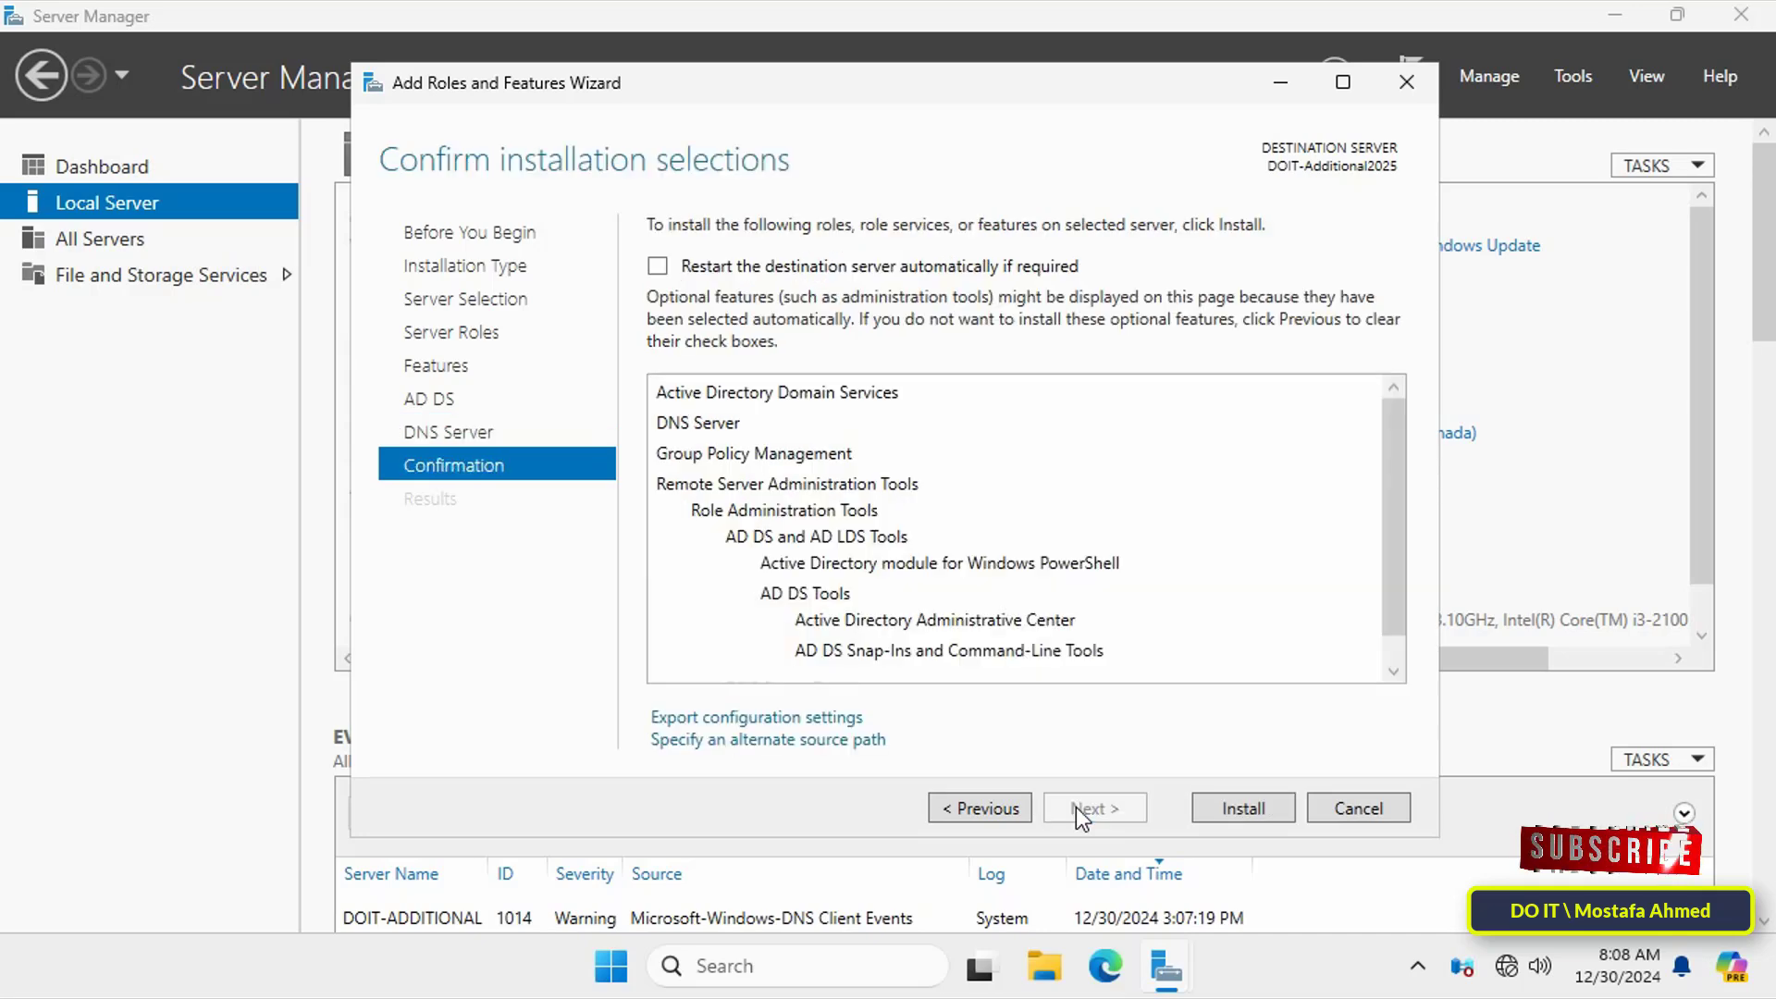
{"action": "left_click", "coordinate": [1230, 810]}
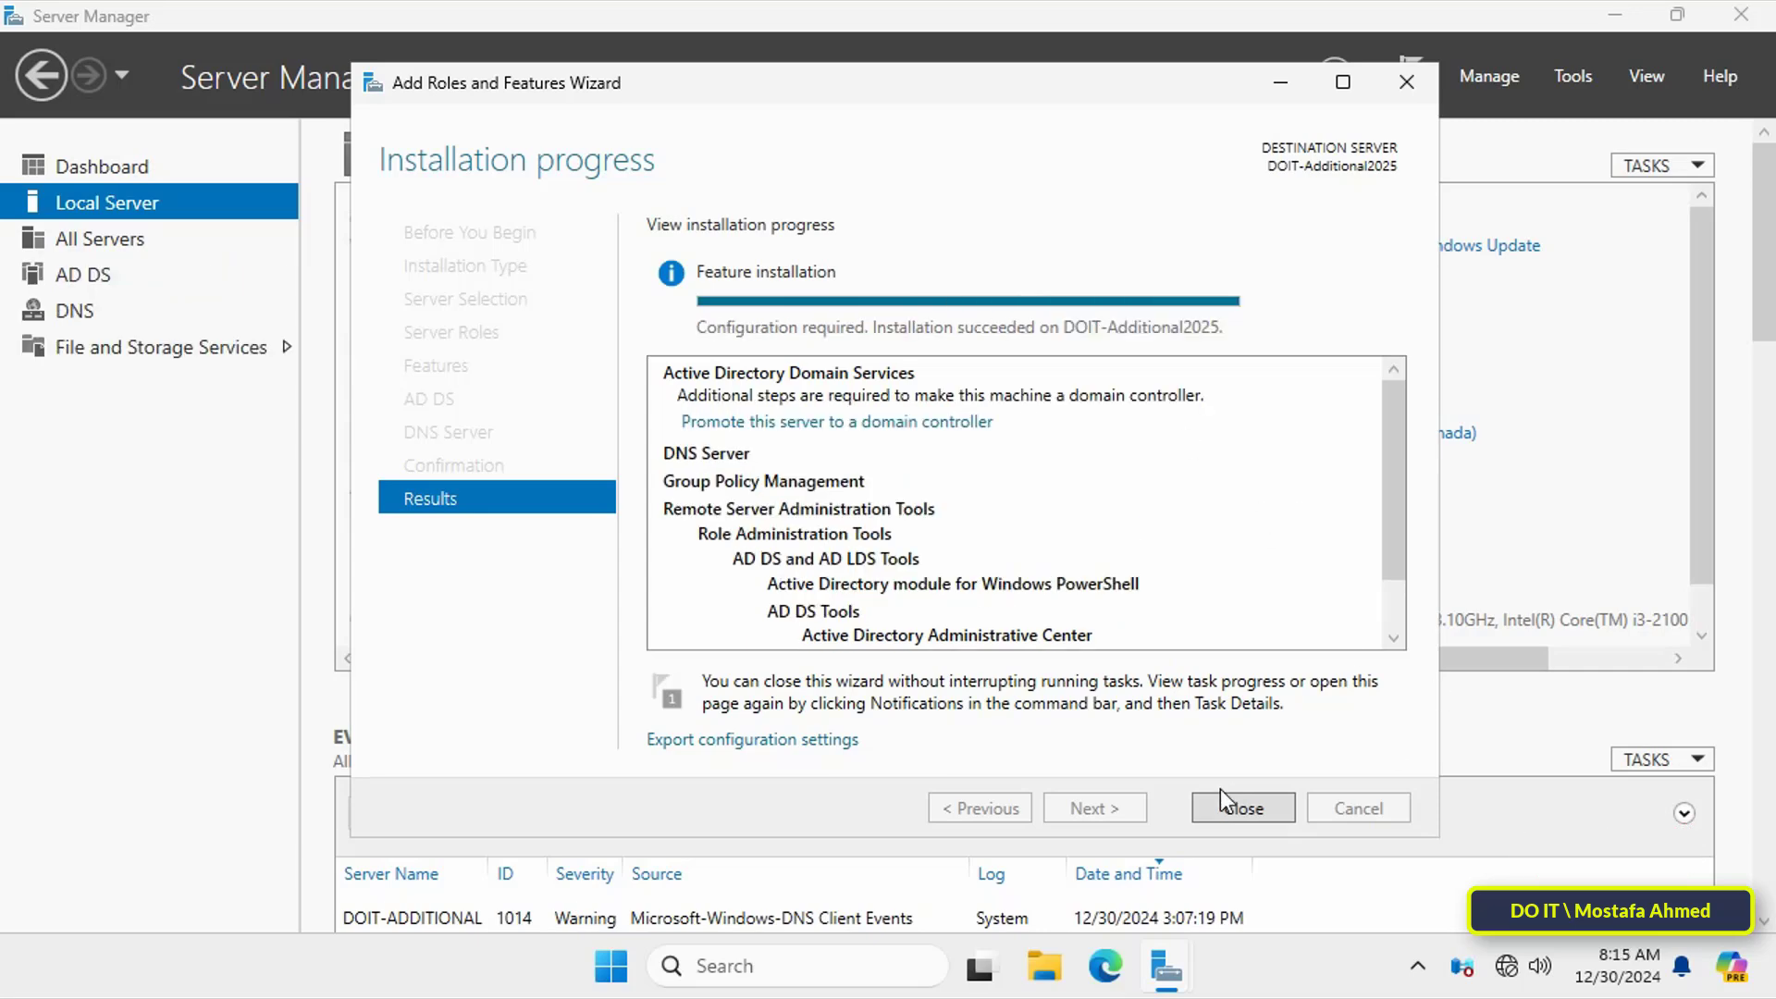
Step: Start promotion to add a domain controller to ok25.local, supplying ok25.local\administrator and its password
{"action": "left_click", "coordinate": [920, 423]}
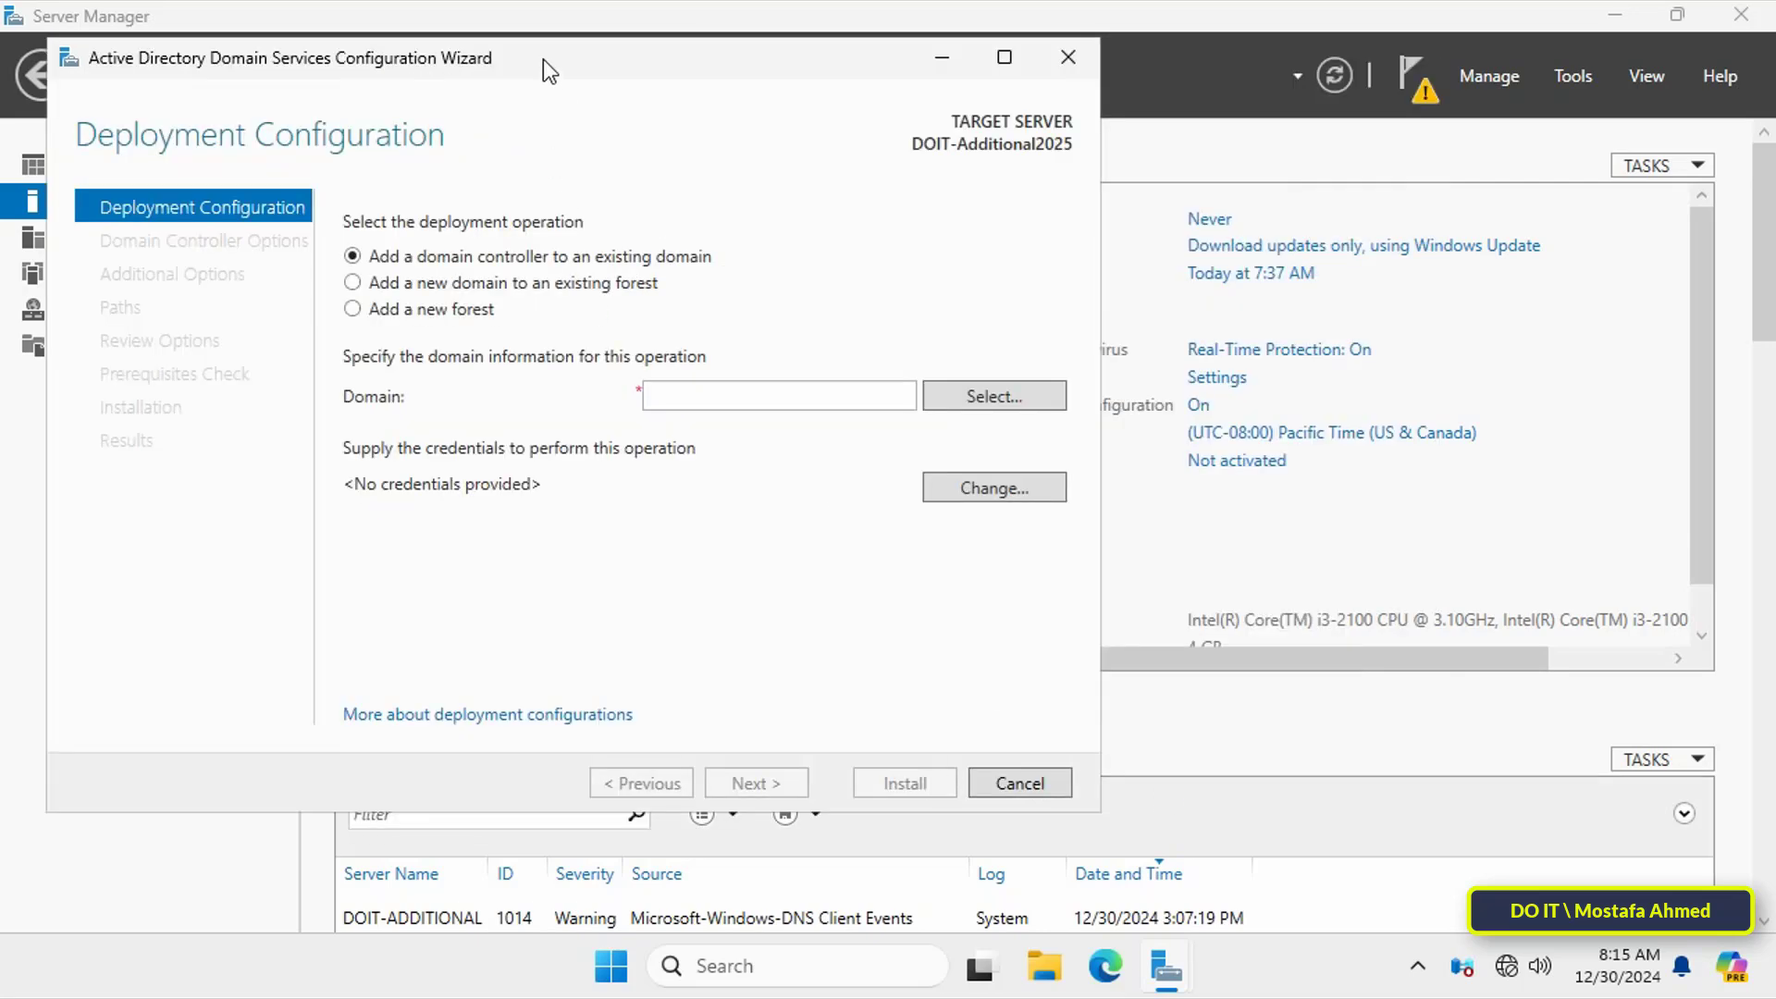
{"action": "left_click_drag", "start_coordinate": [542, 59], "coordinate": [829, 80]}
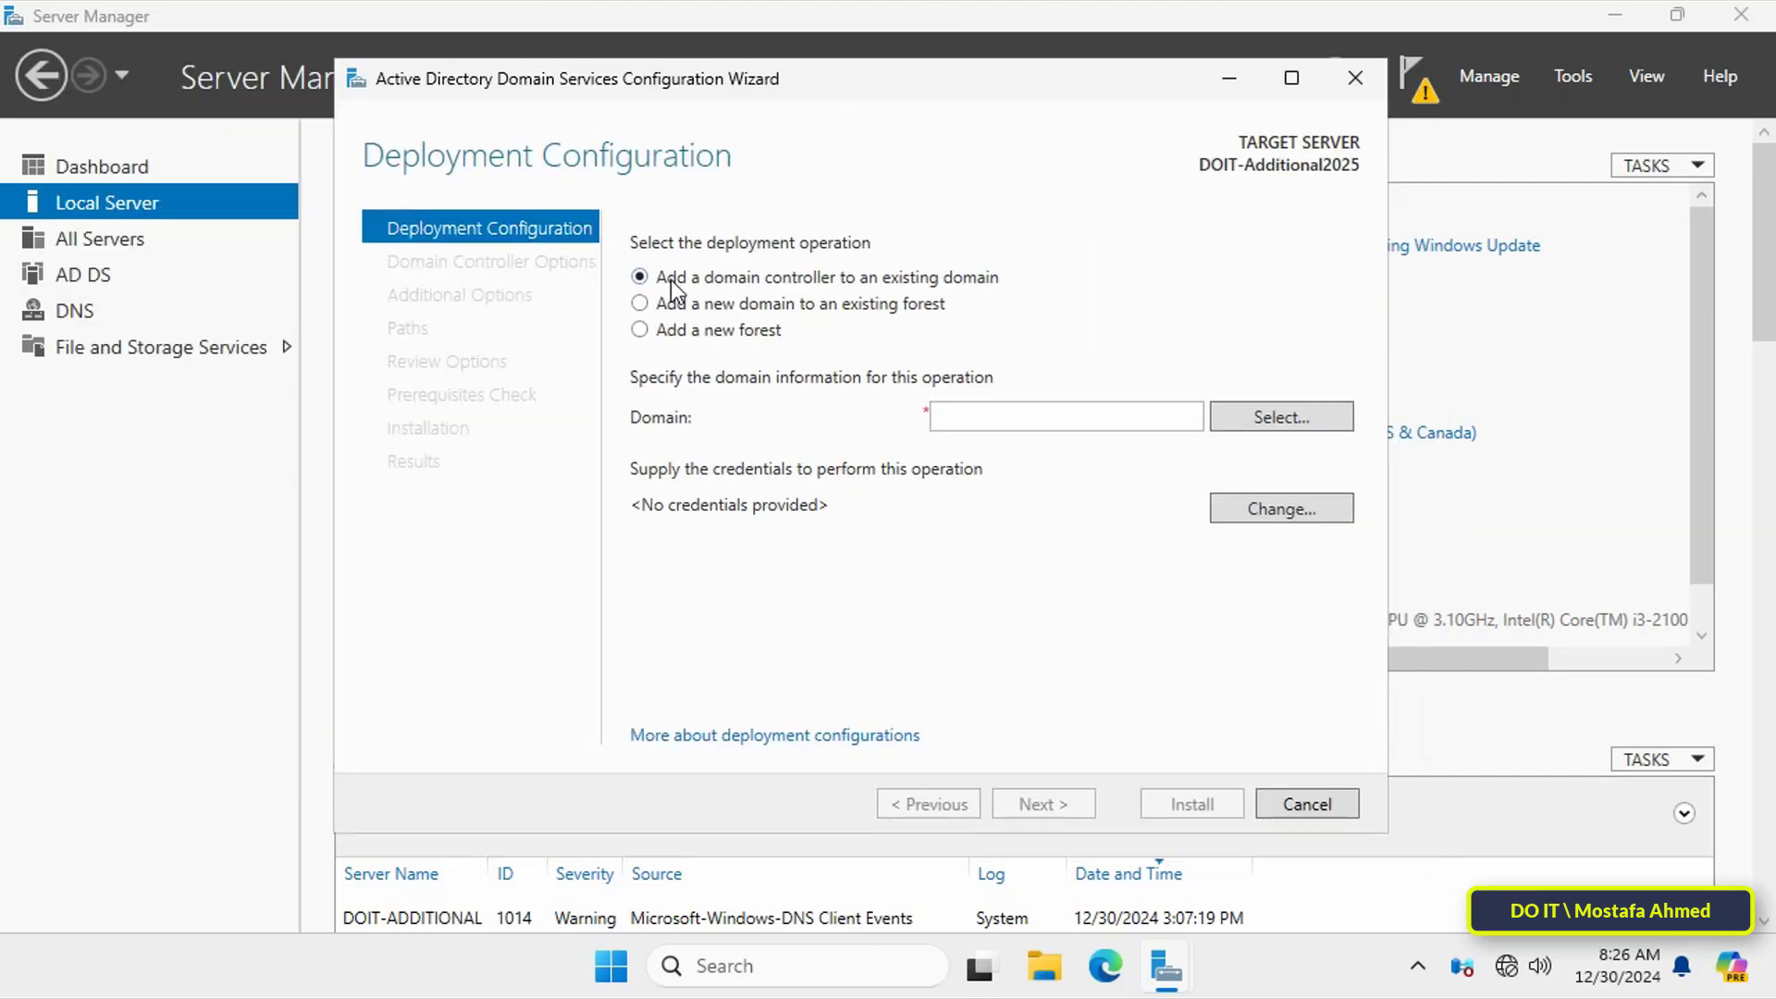
{"action": "left_click", "coordinate": [945, 413]}
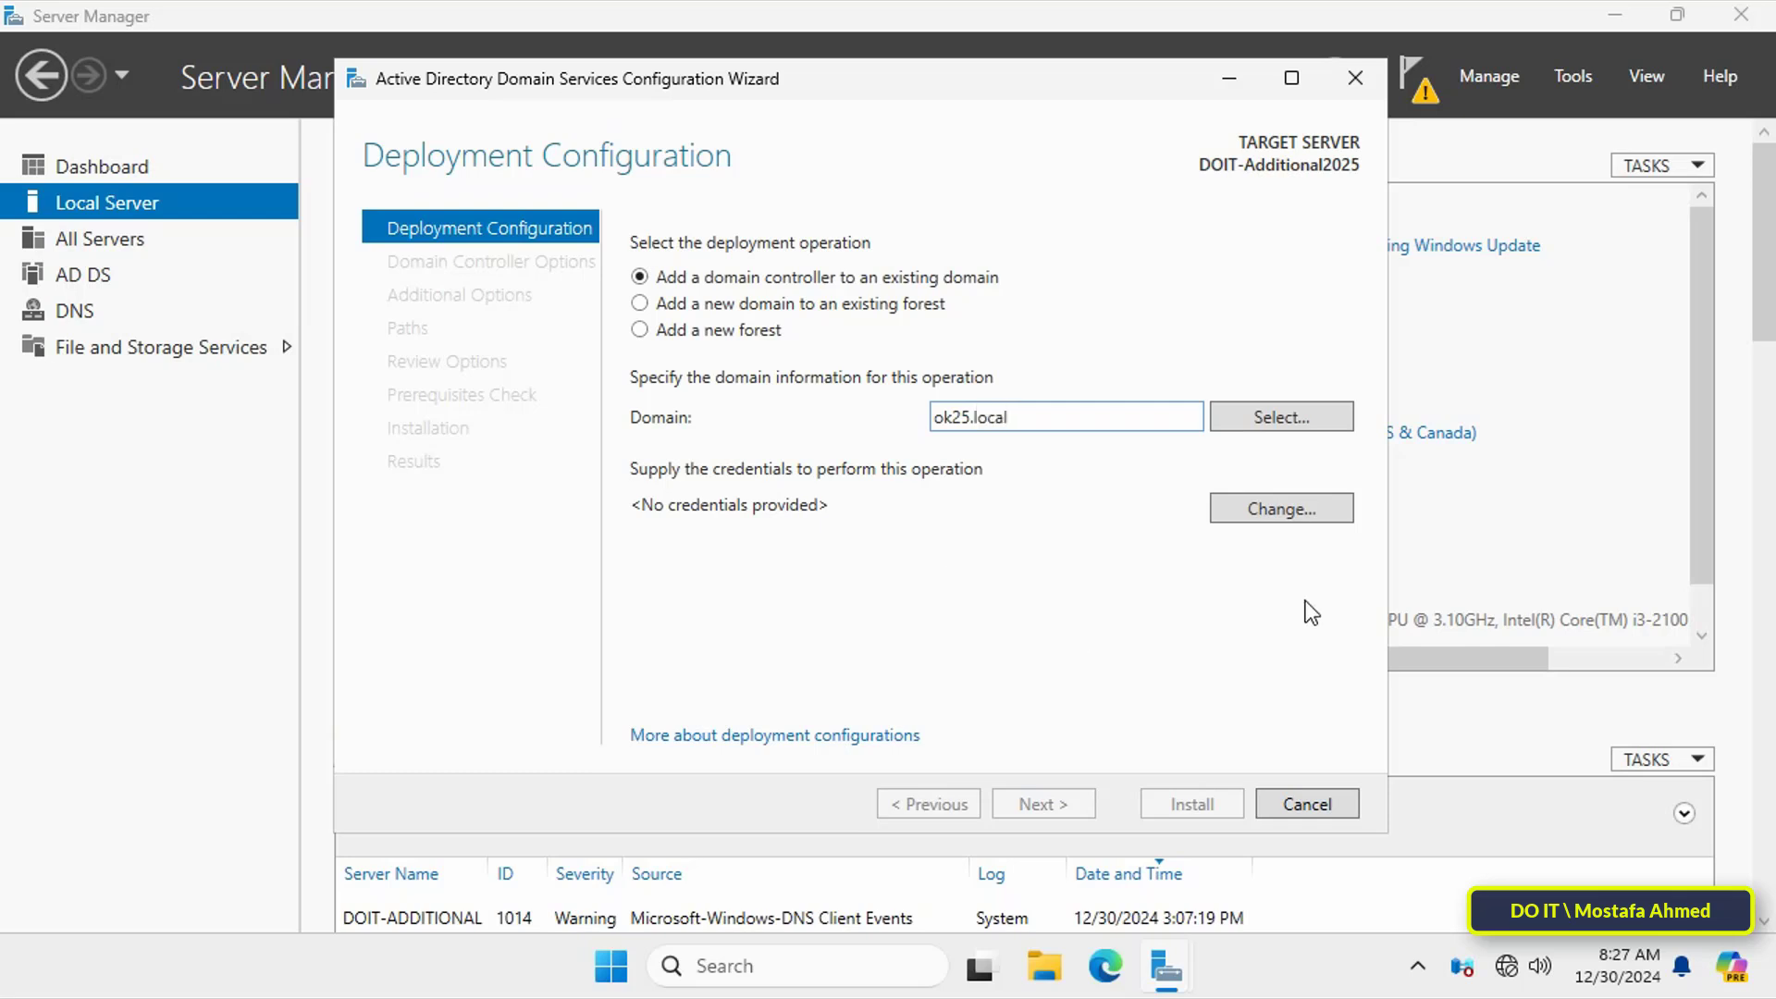
{"action": "left_click", "coordinate": [1328, 512]}
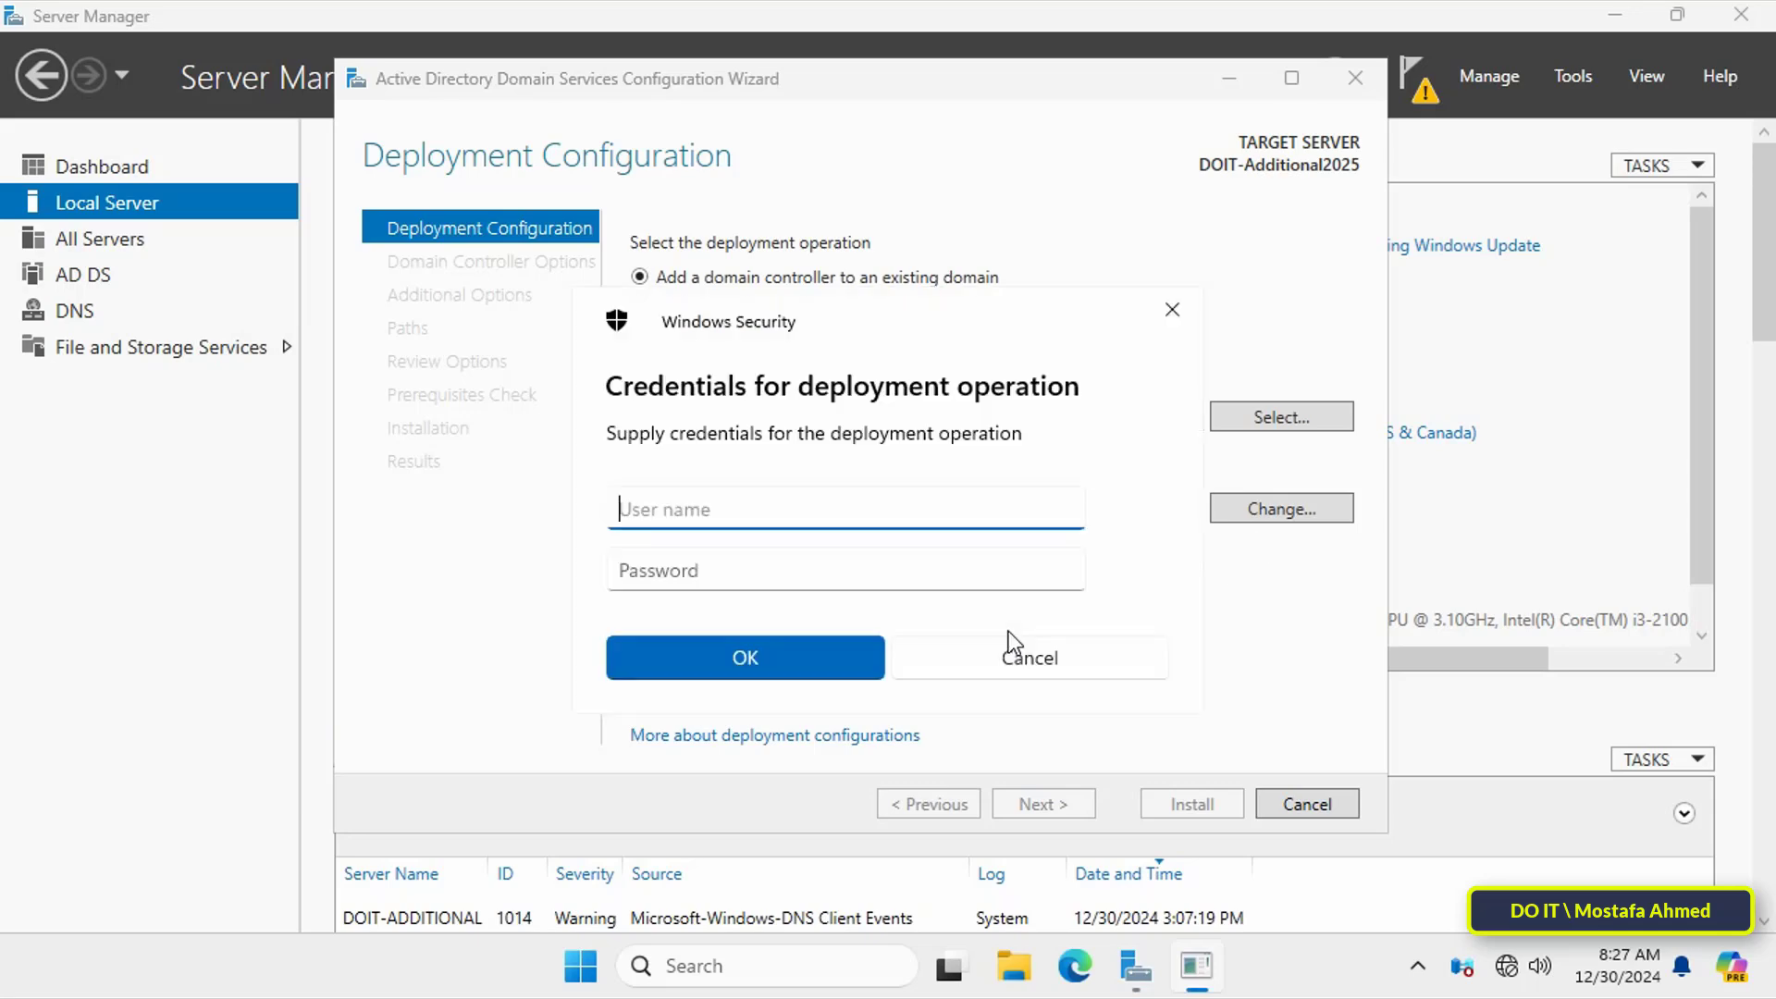
{"action": "type", "text": "ok25.local\\administrator"}
{"action": "key", "text": "Tab"}
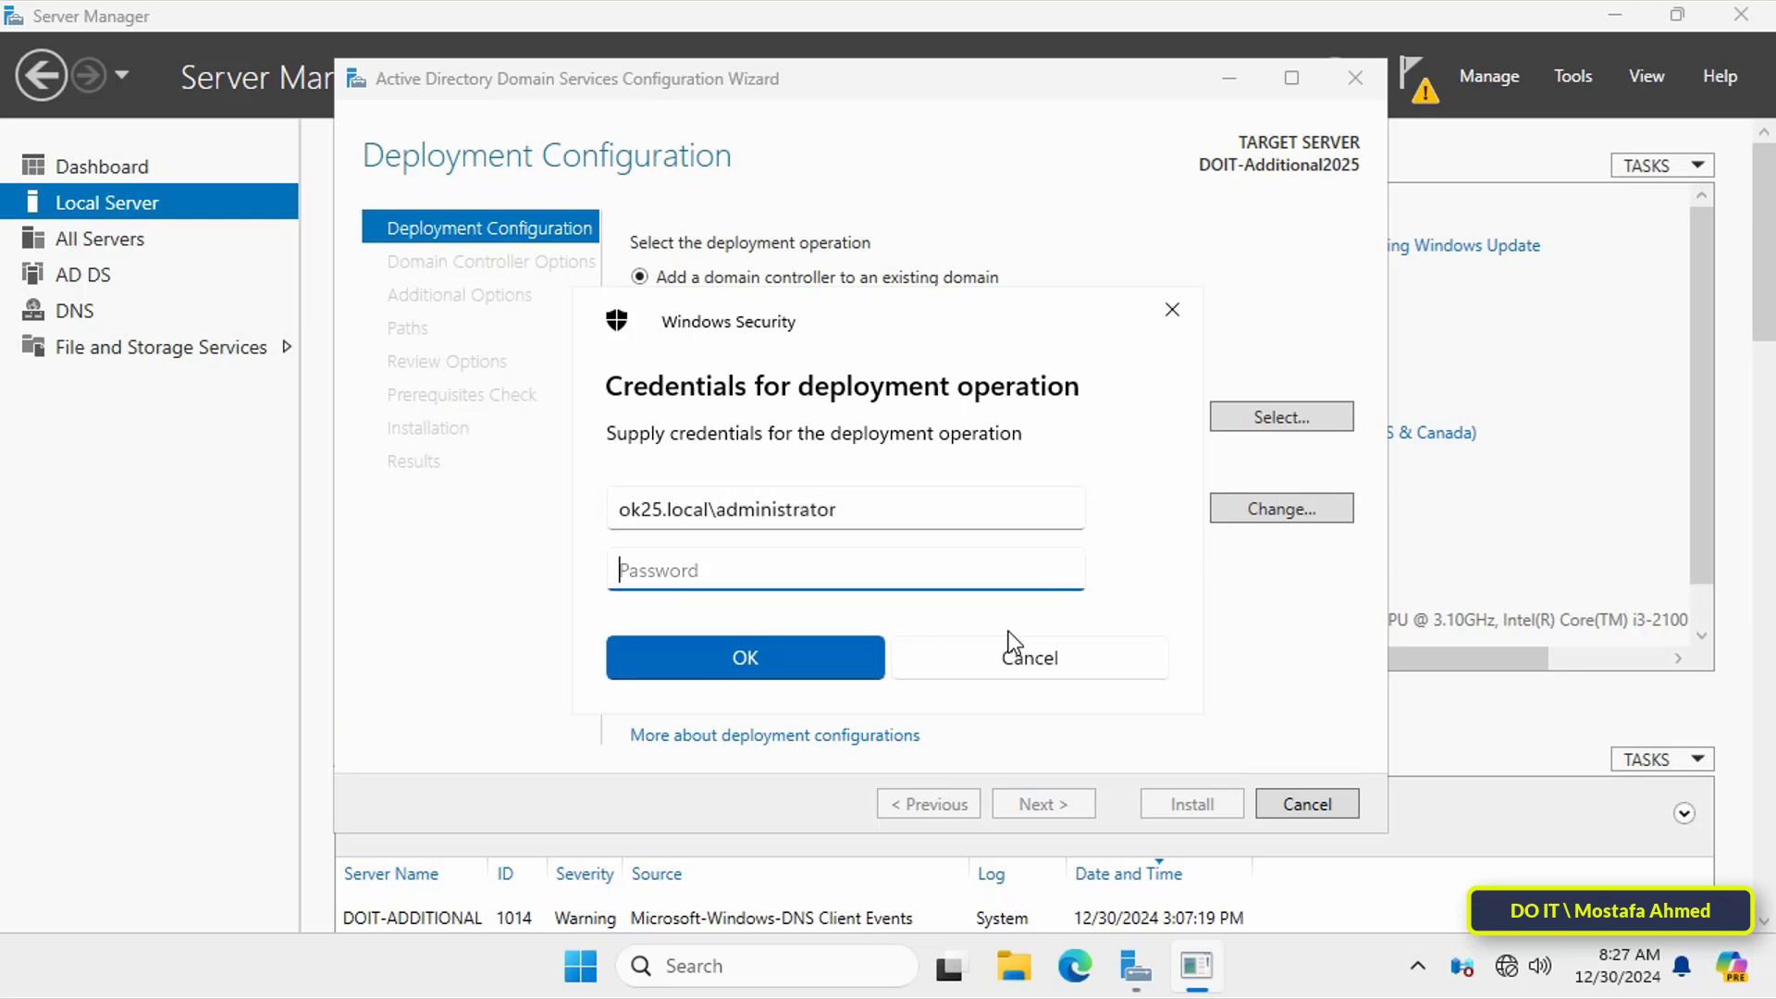
{"action": "type", "text": "*********************"}
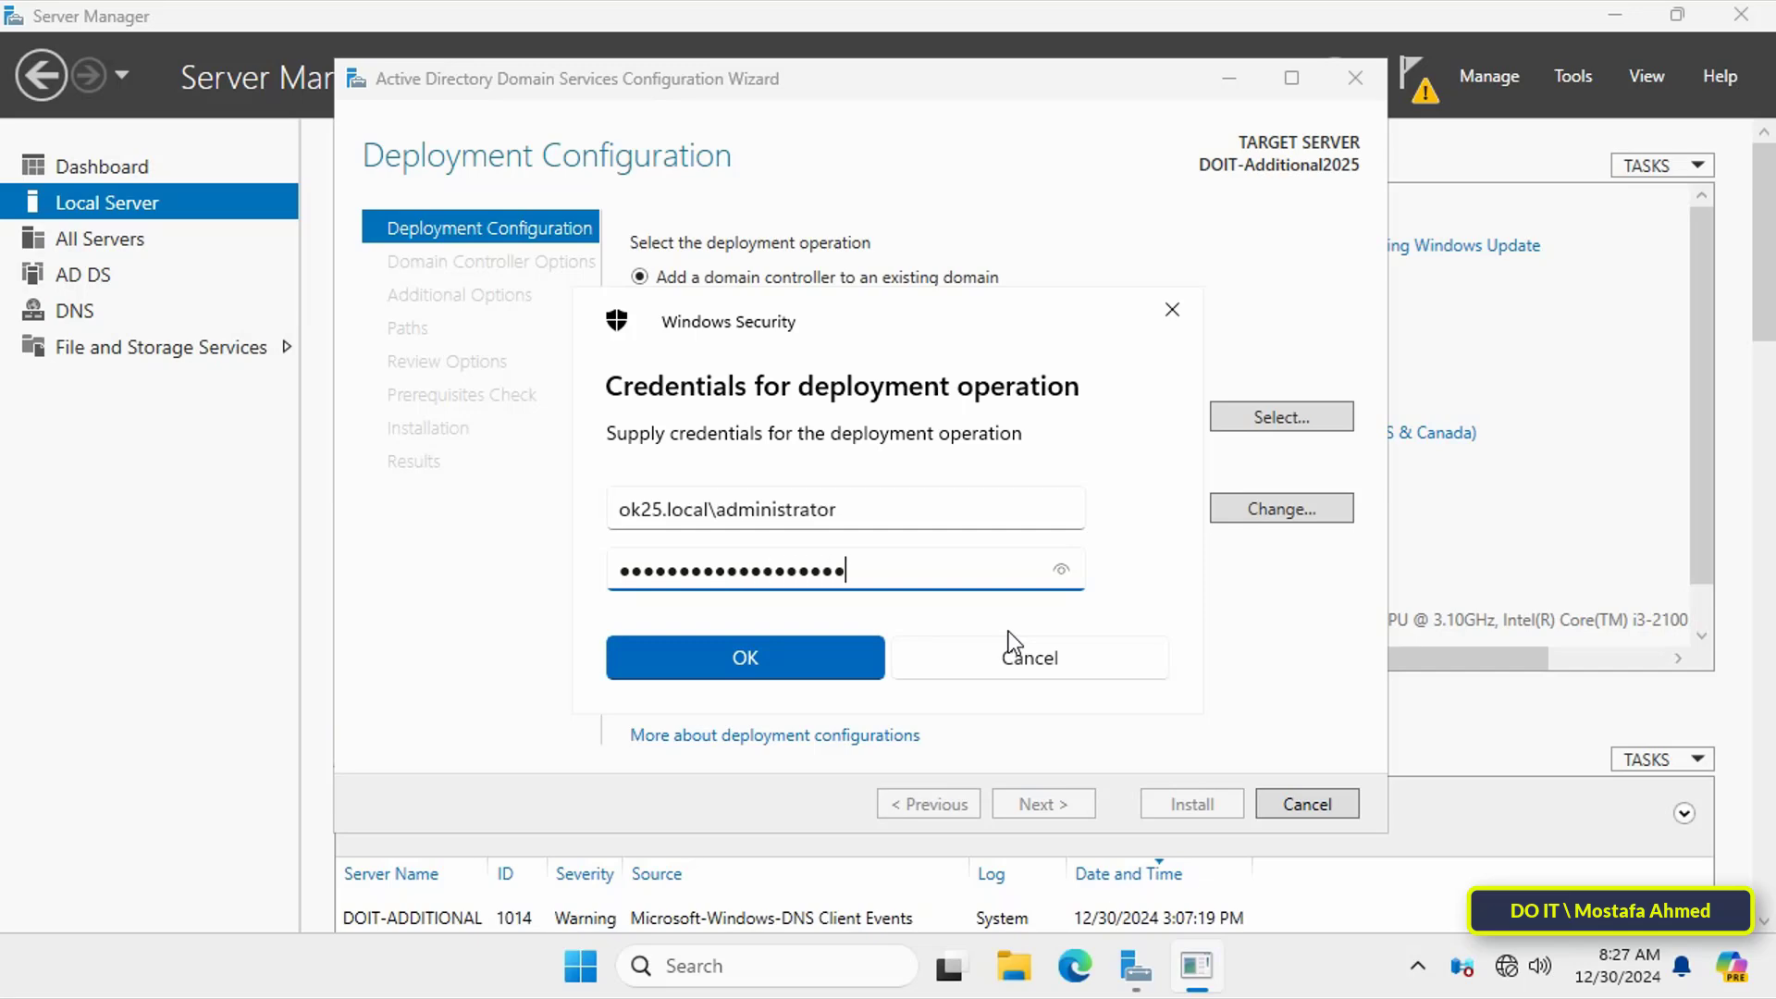
{"action": "left_click", "coordinate": [836, 662]}
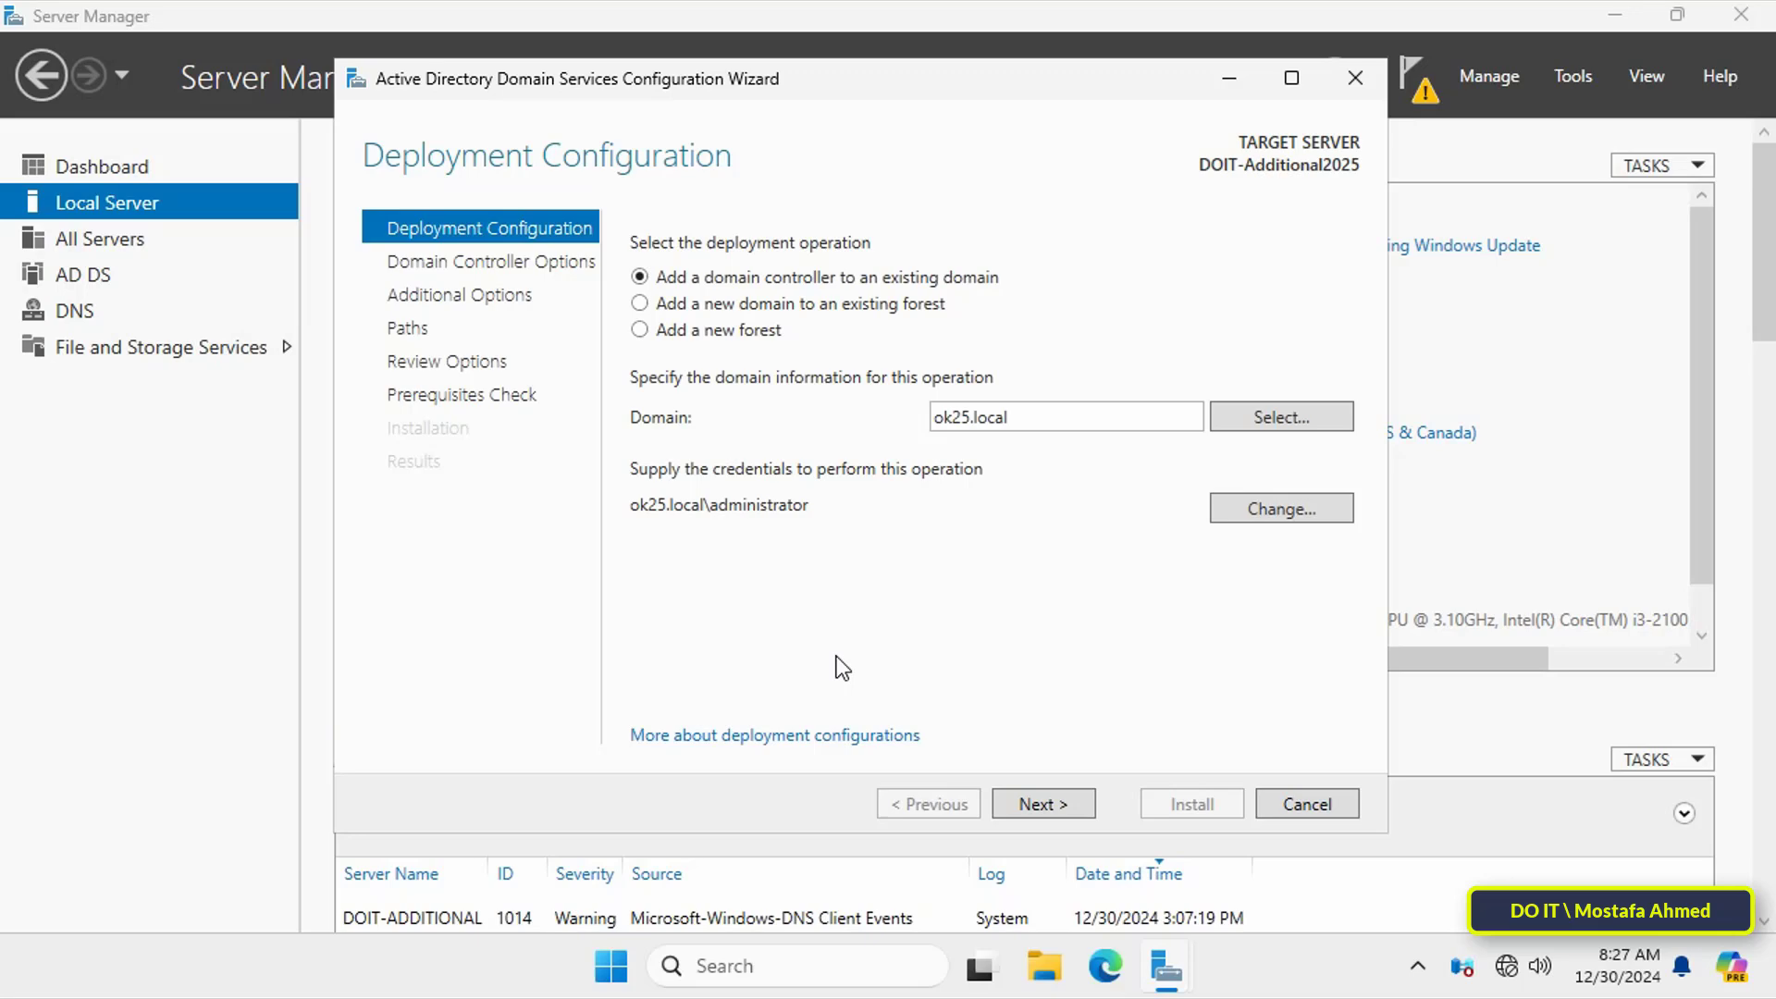
Step: Enter and confirm the Directory Services Restore Mode password
{"action": "left_click", "coordinate": [1064, 807]}
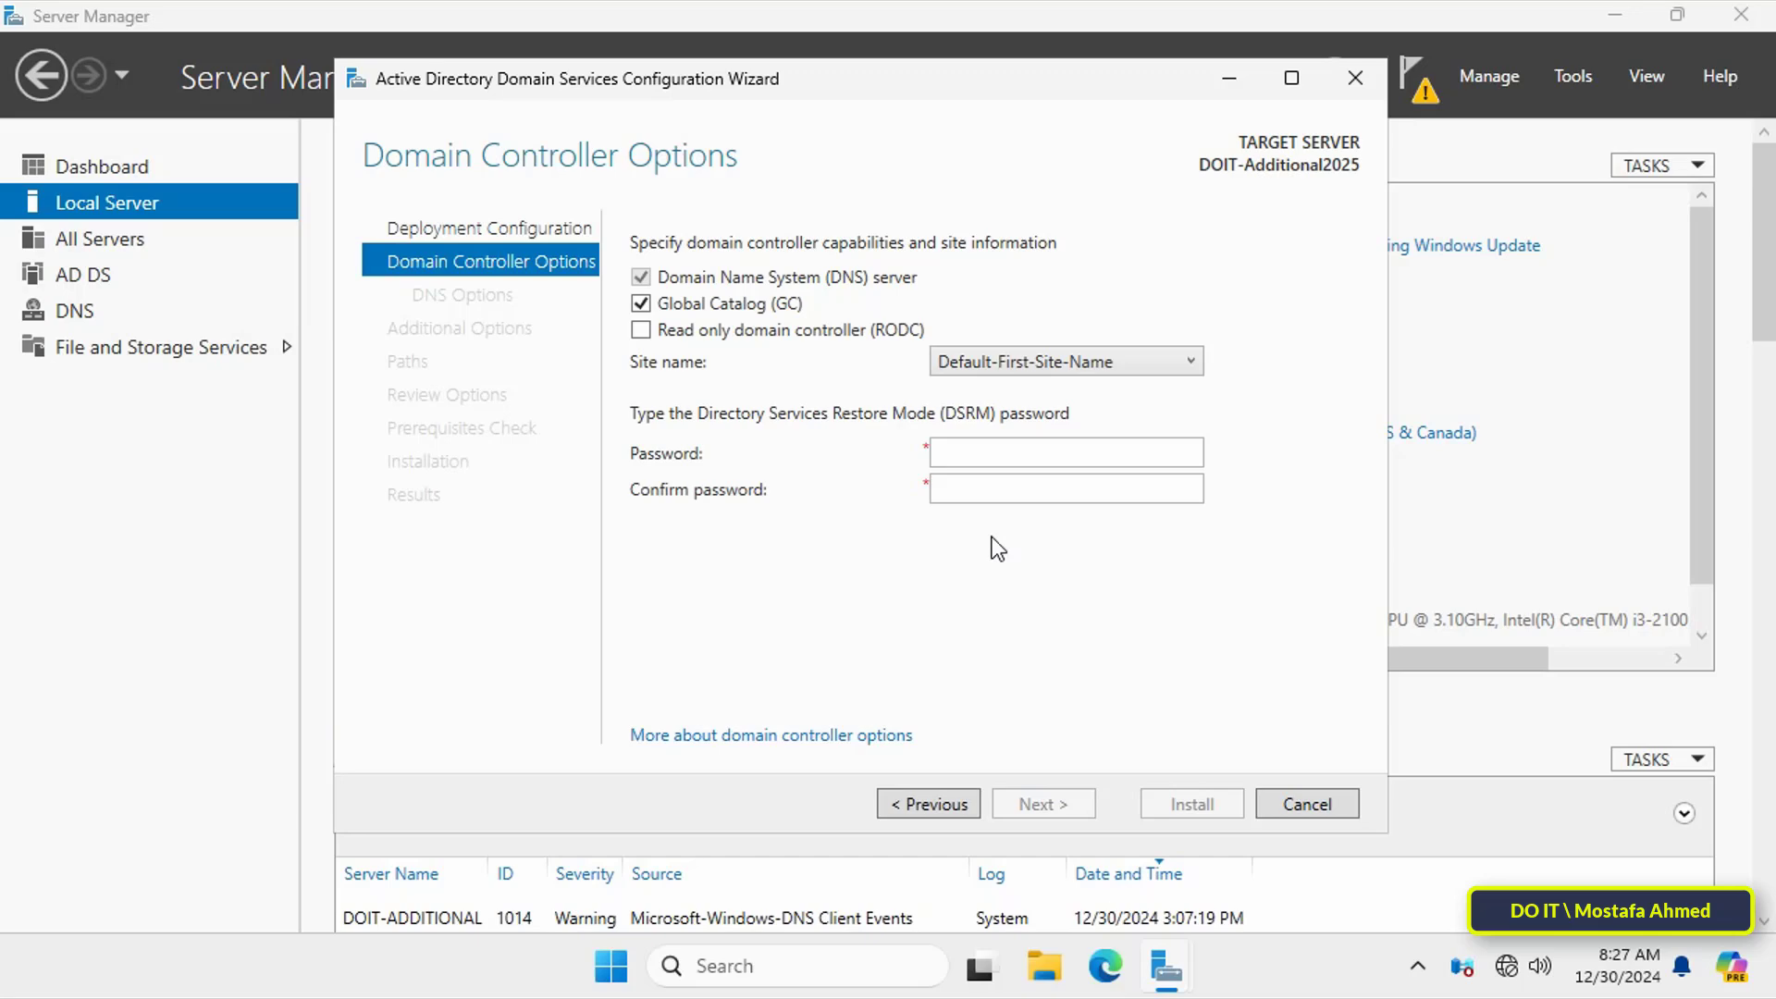
{"action": "left_click", "coordinate": [1067, 452]}
{"action": "type", "text": "P"}
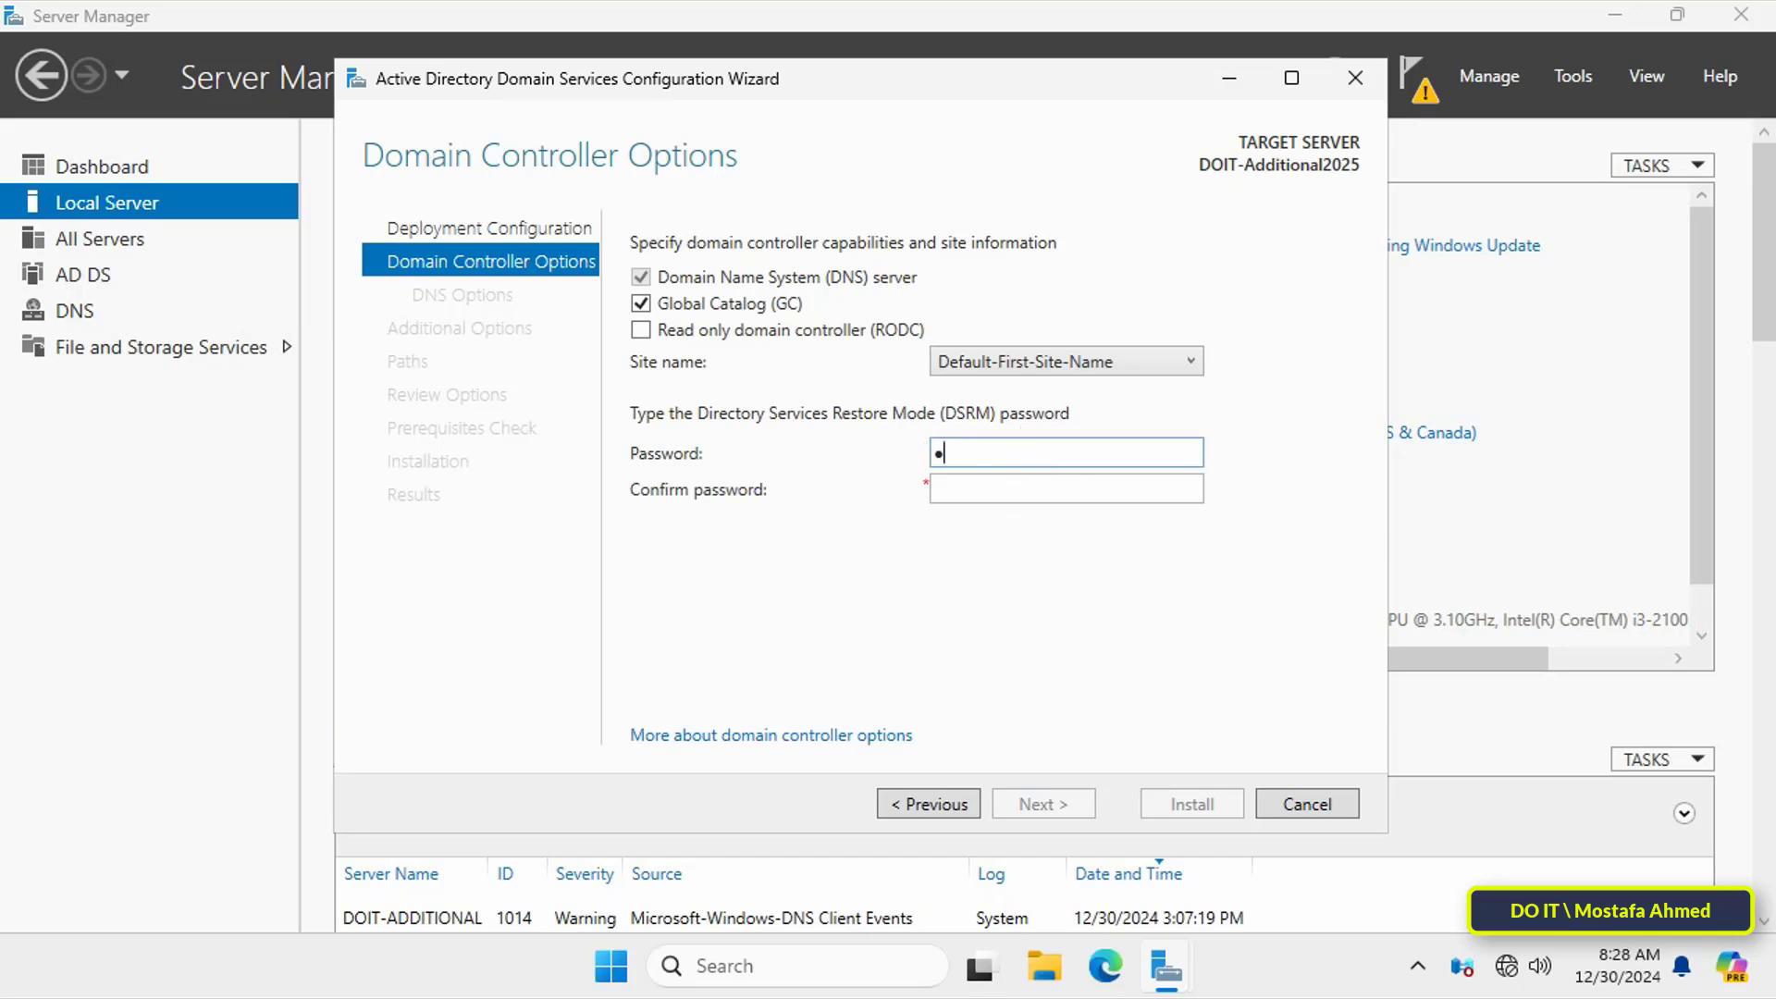
{"action": "type", "text": "@ssw0rd123456789012"}
{"action": "key", "text": "Tab"}
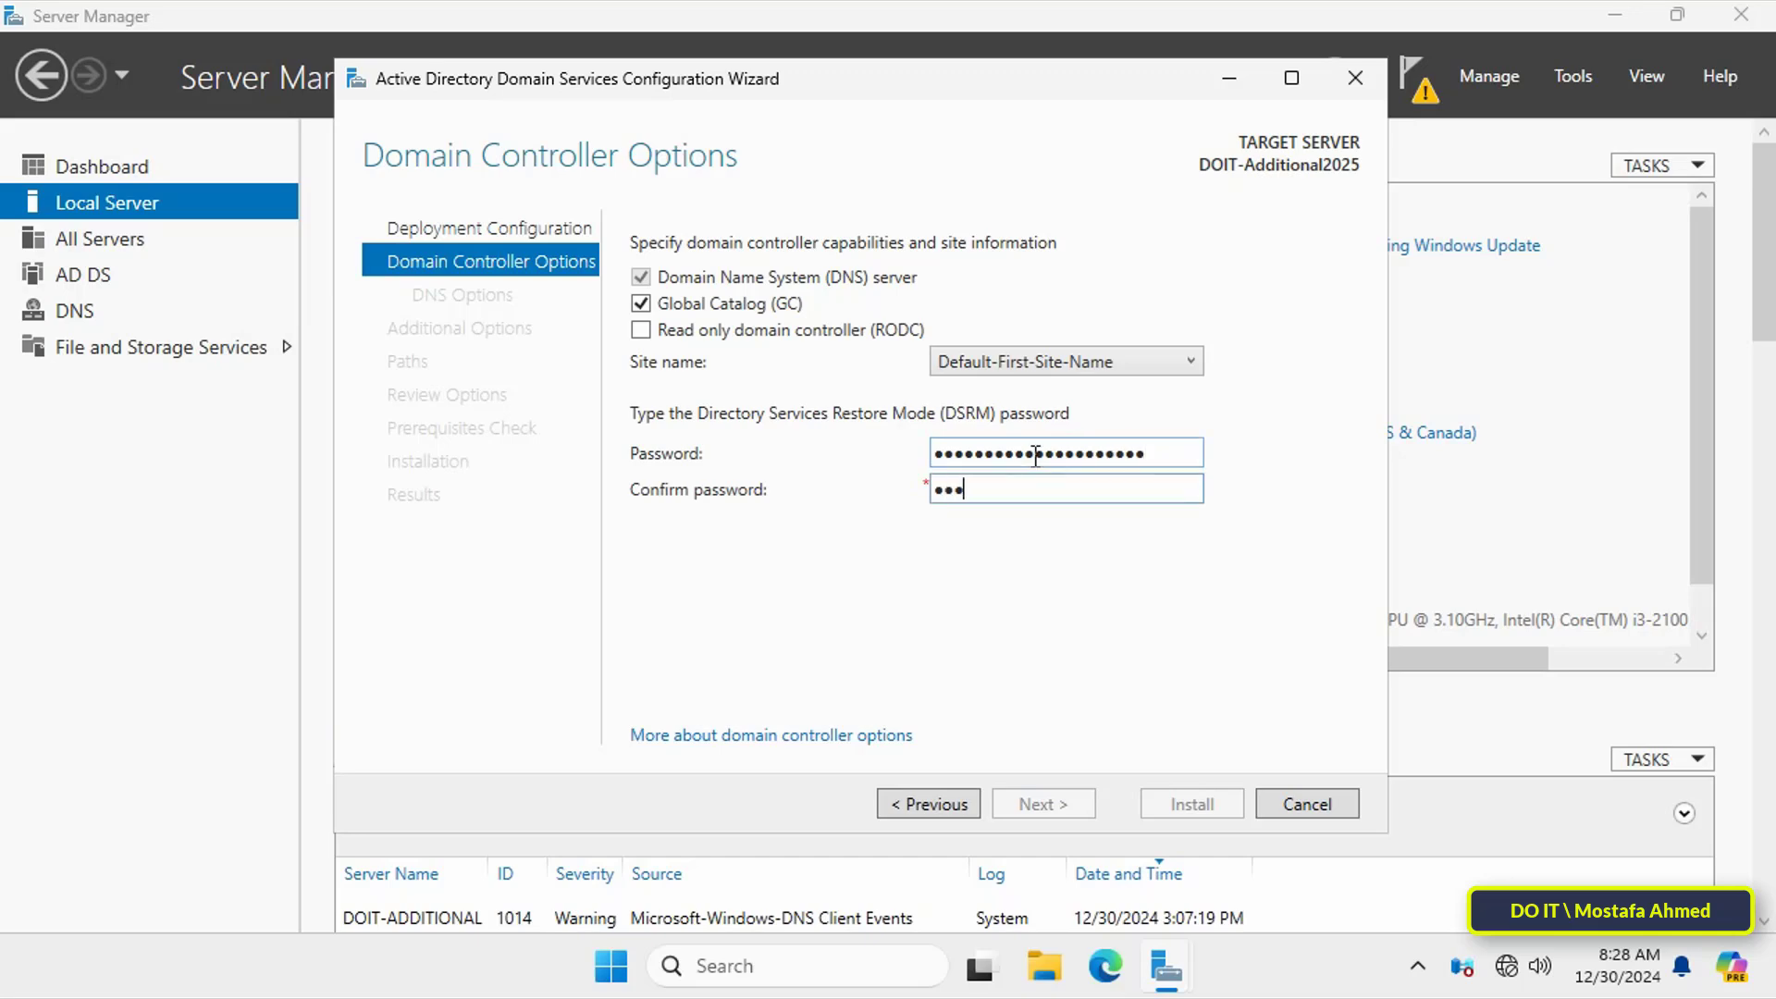
{"action": "type", "text": "P@ssw0rd123456789012"}
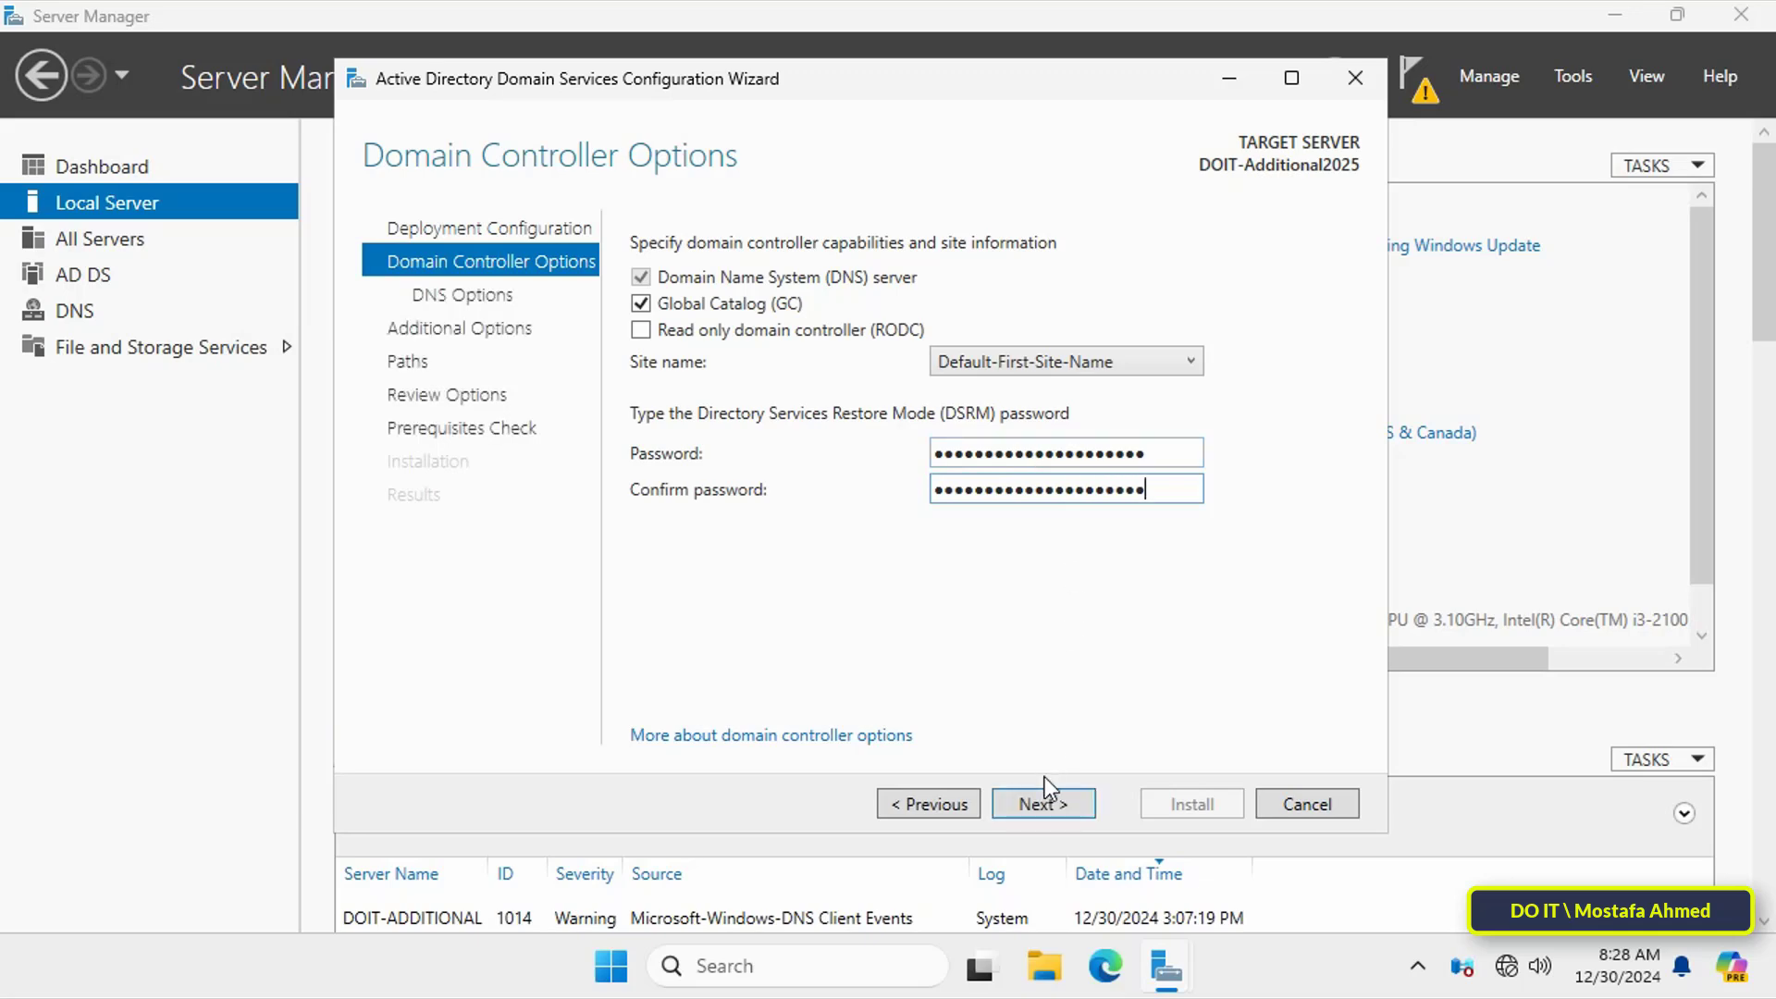
Step: Keep default DNS, replication from any domain controller and folder paths, then run the prerequisites check
{"action": "left_click", "coordinate": [1044, 804]}
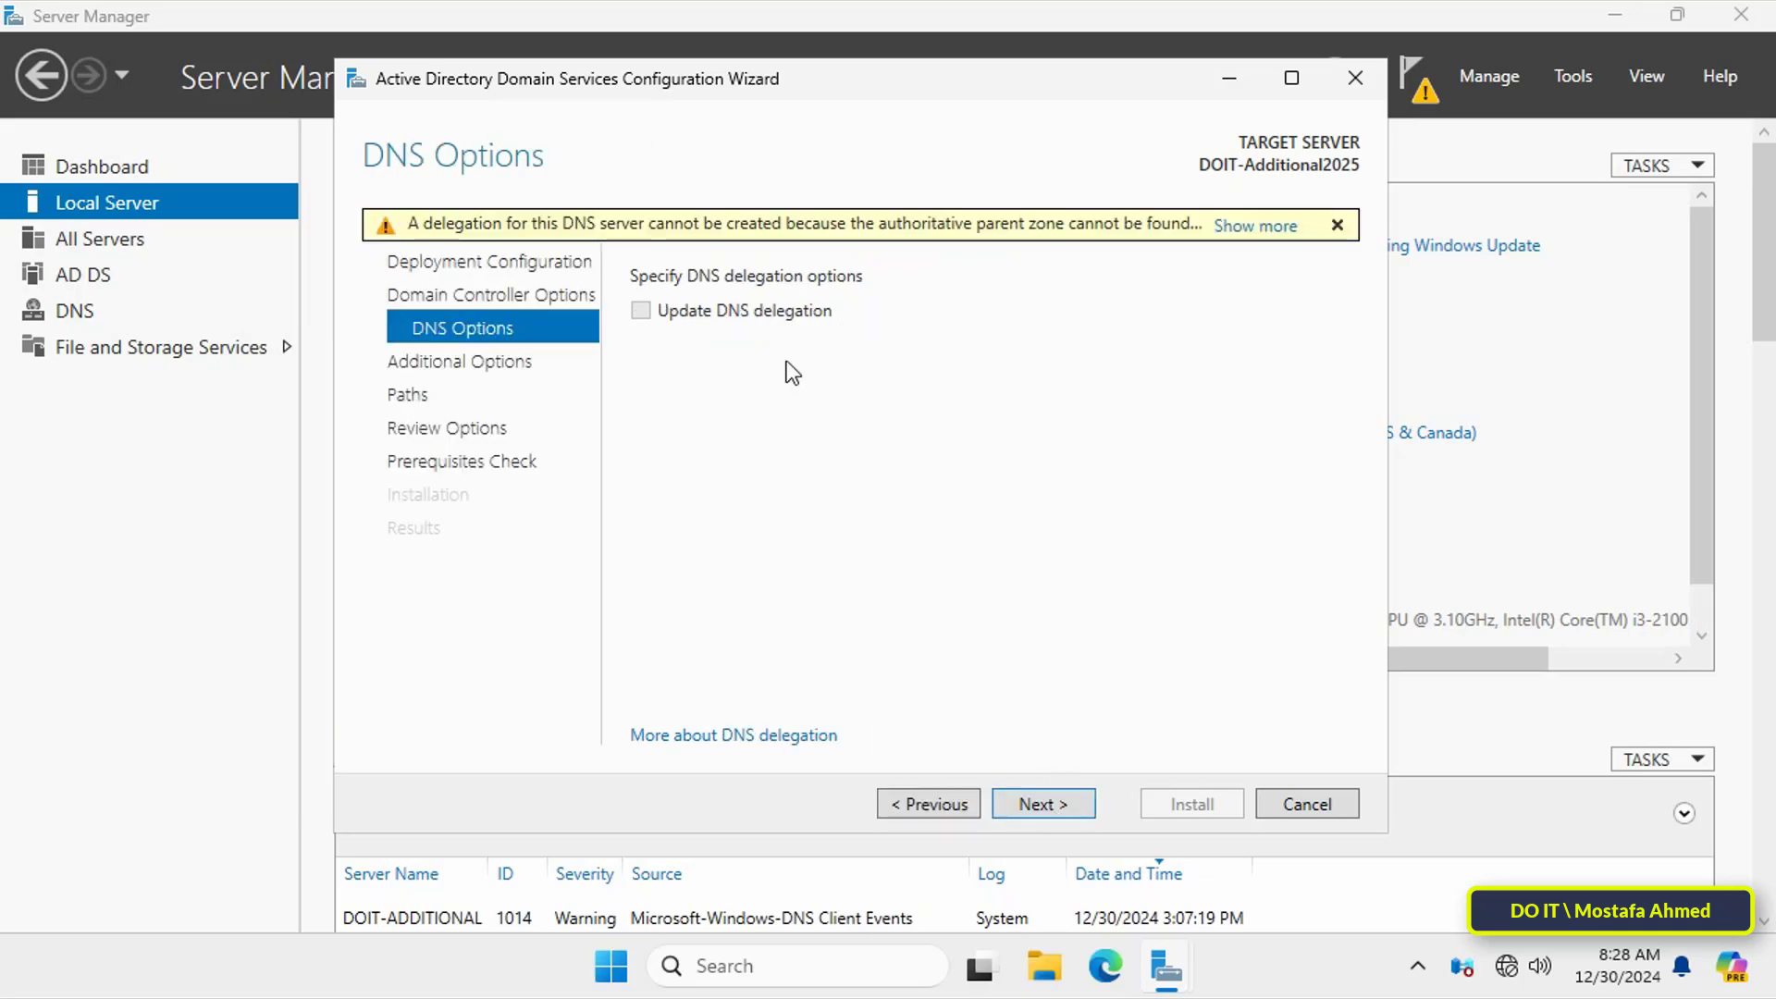
{"action": "left_click", "coordinate": [1037, 804]}
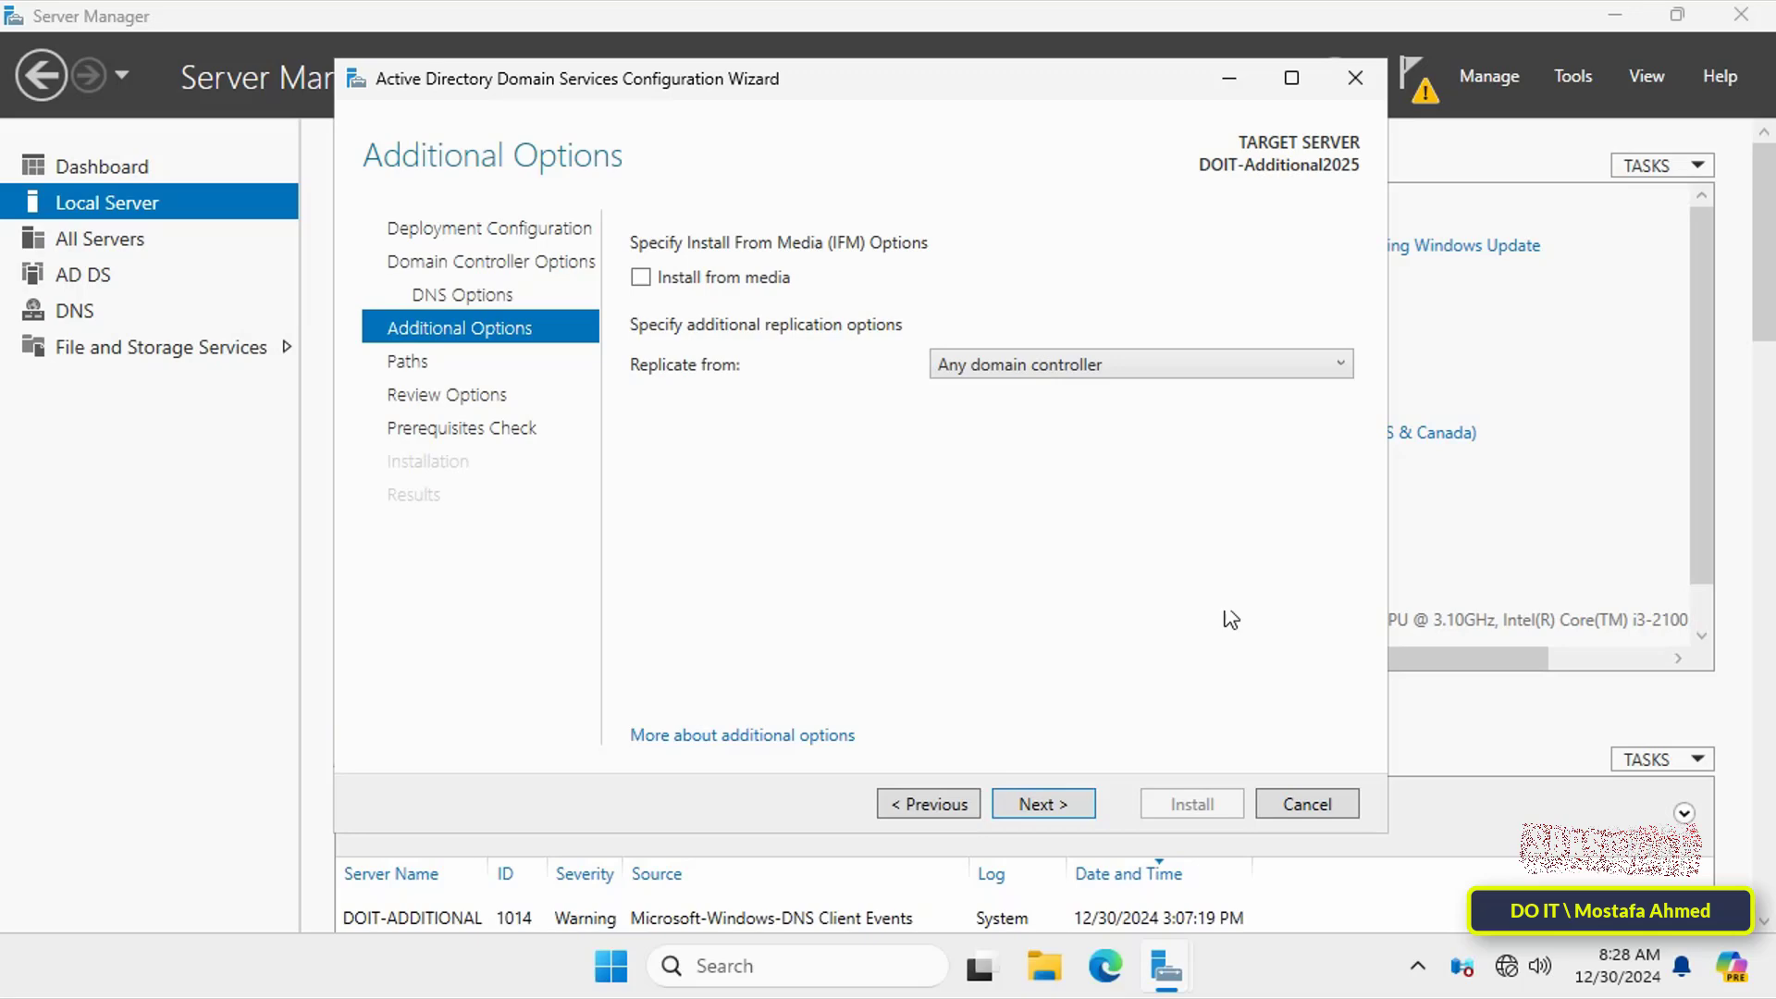
{"action": "left_click", "coordinate": [1334, 368]}
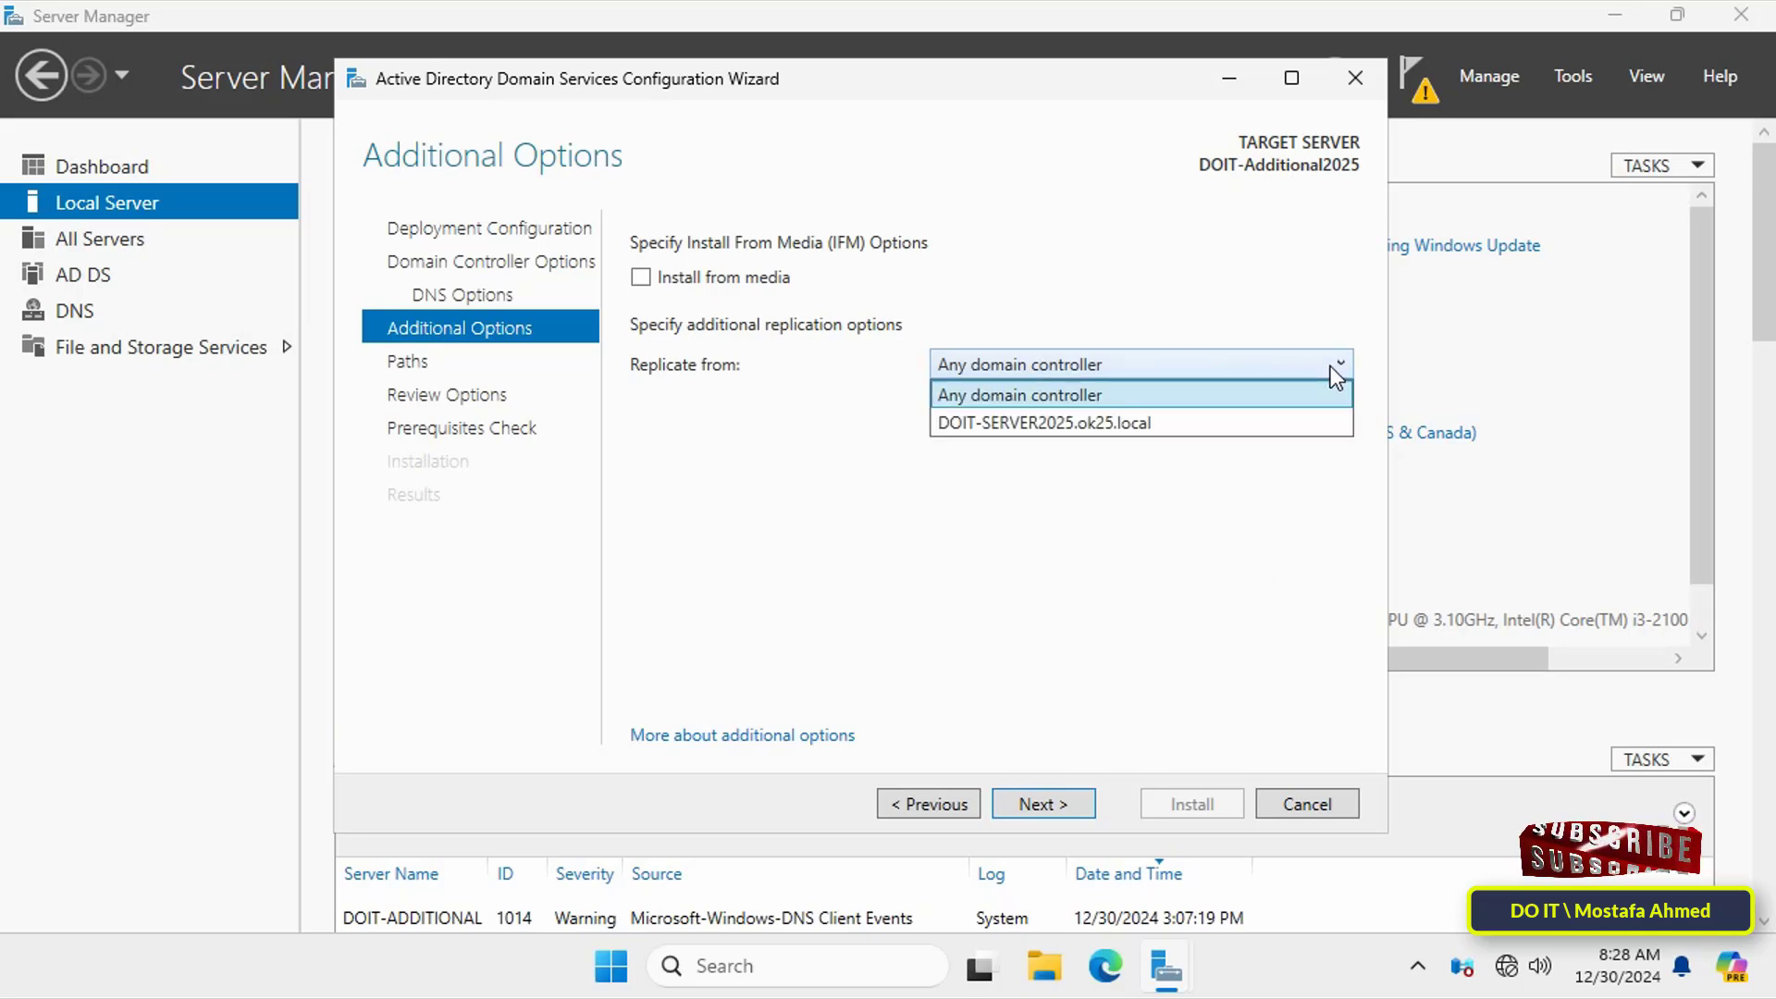
{"action": "left_click", "coordinate": [1247, 407]}
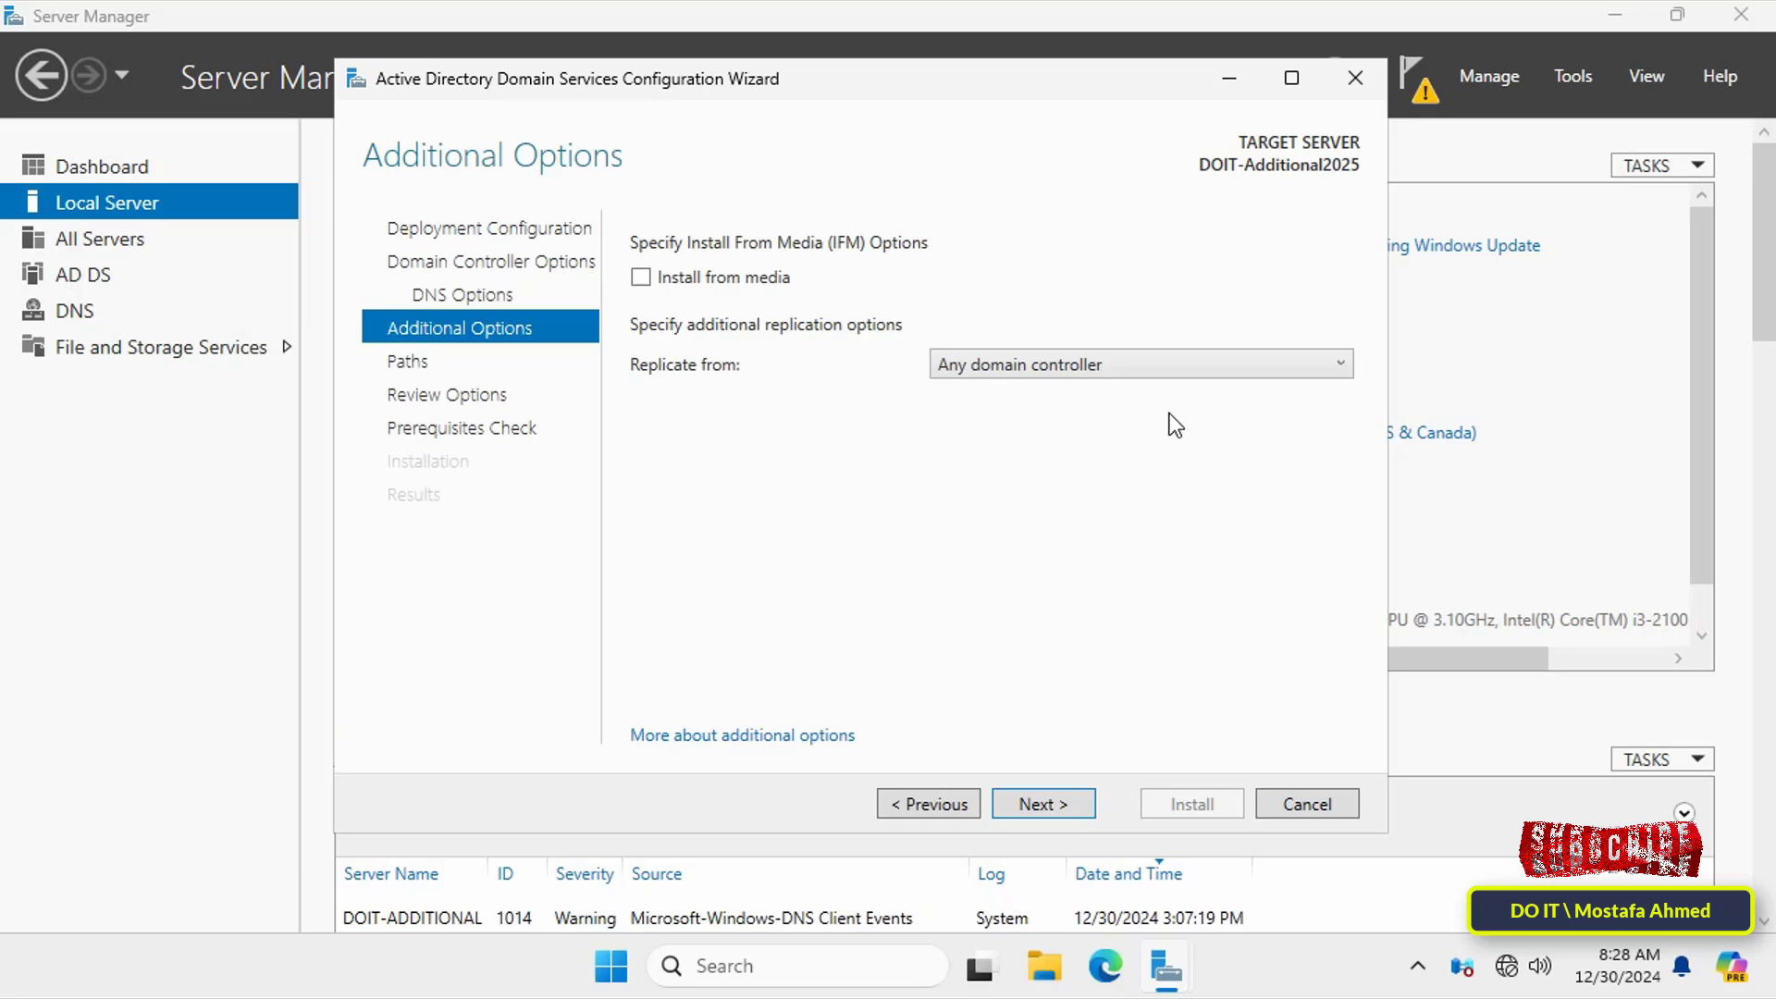
{"action": "left_click", "coordinate": [1067, 805]}
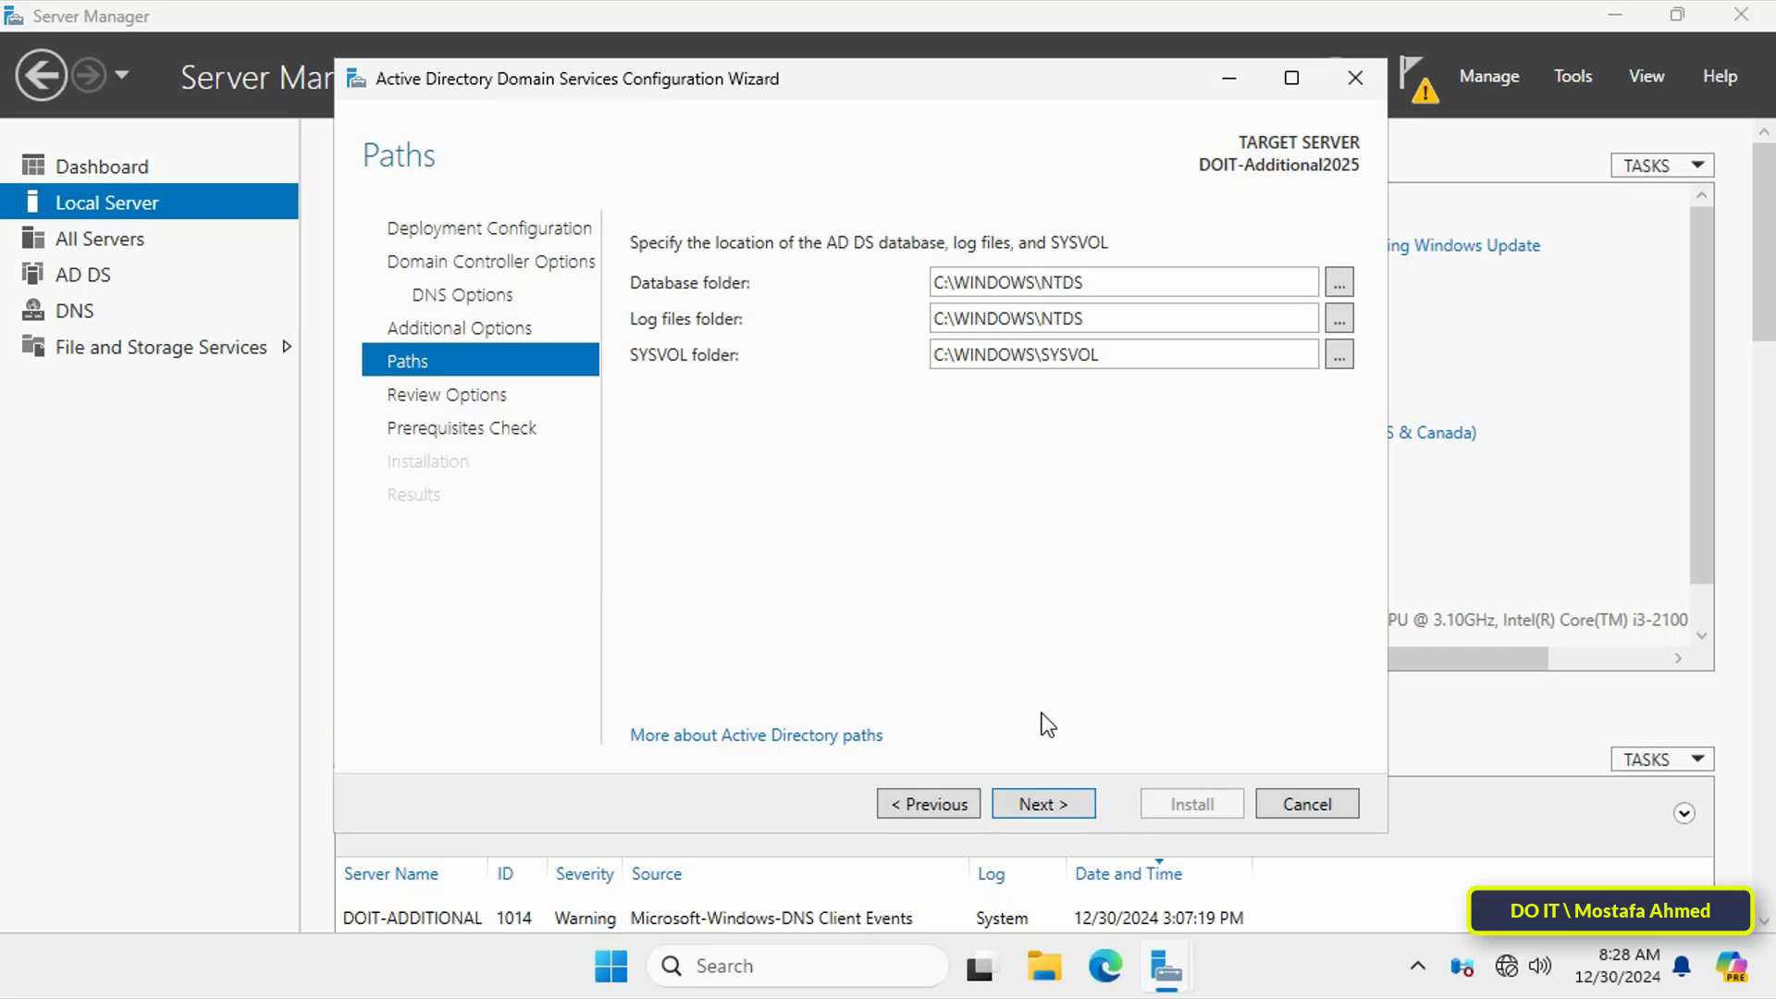
{"action": "left_click", "coordinate": [1064, 814]}
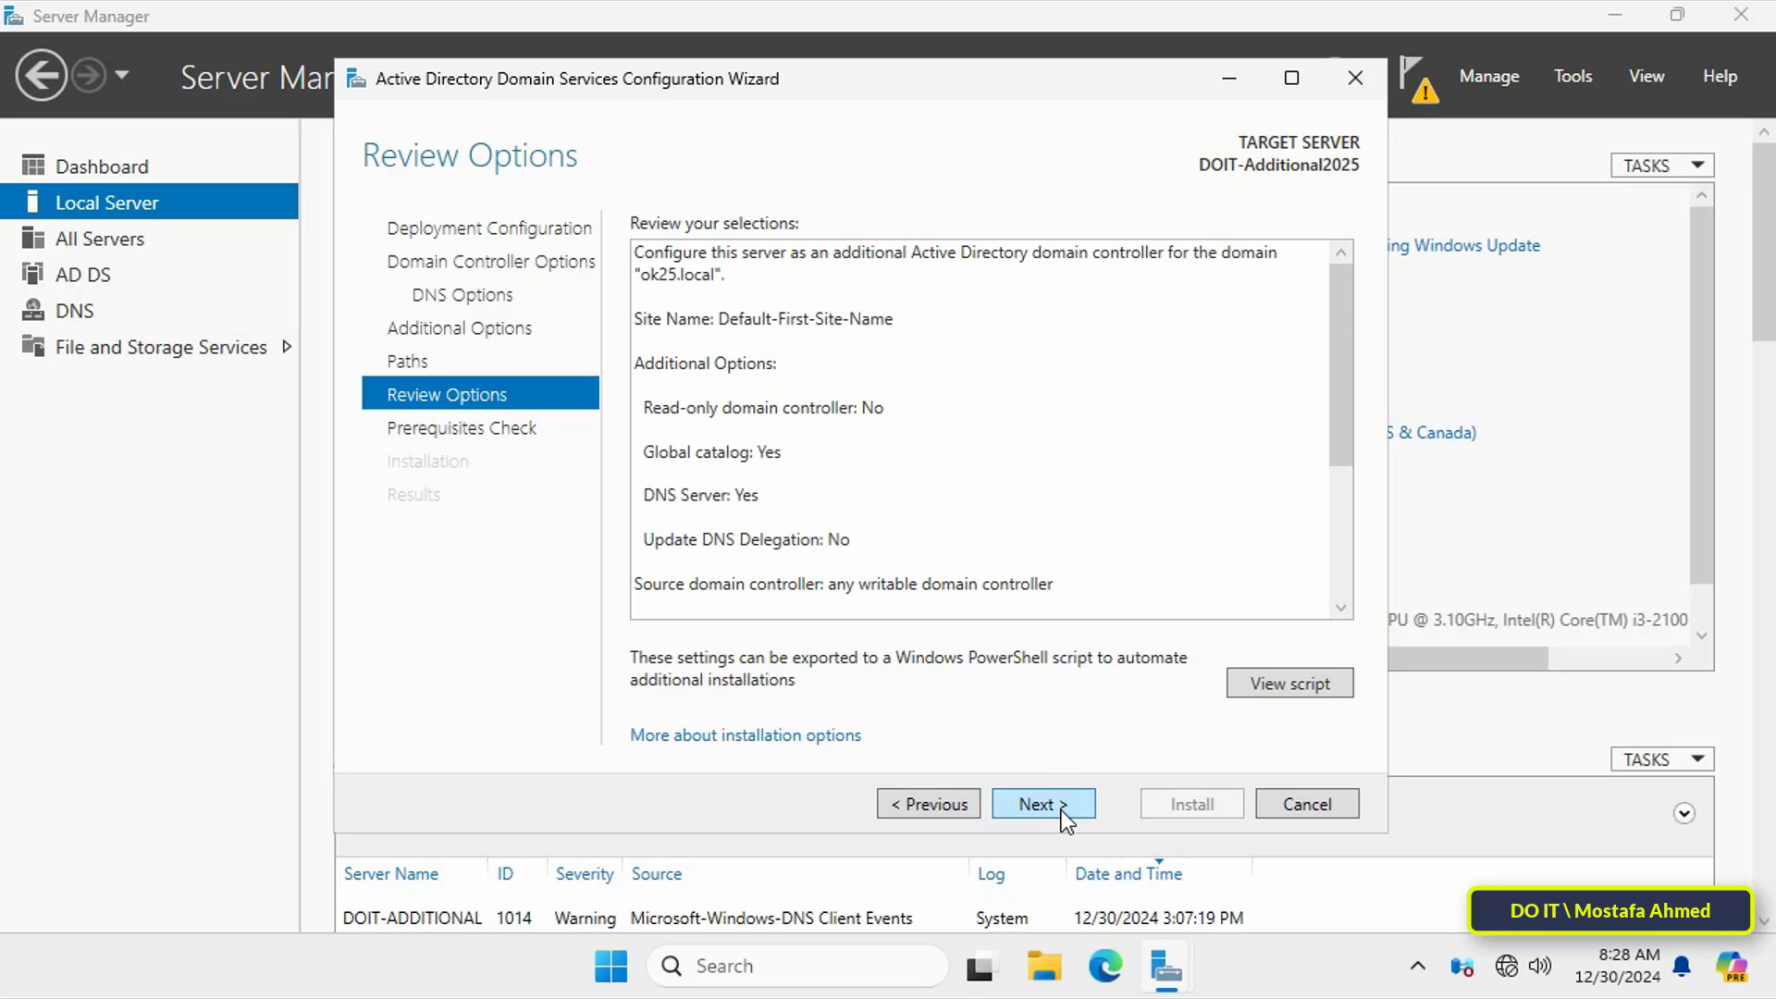
{"action": "left_click", "coordinate": [1040, 804]}
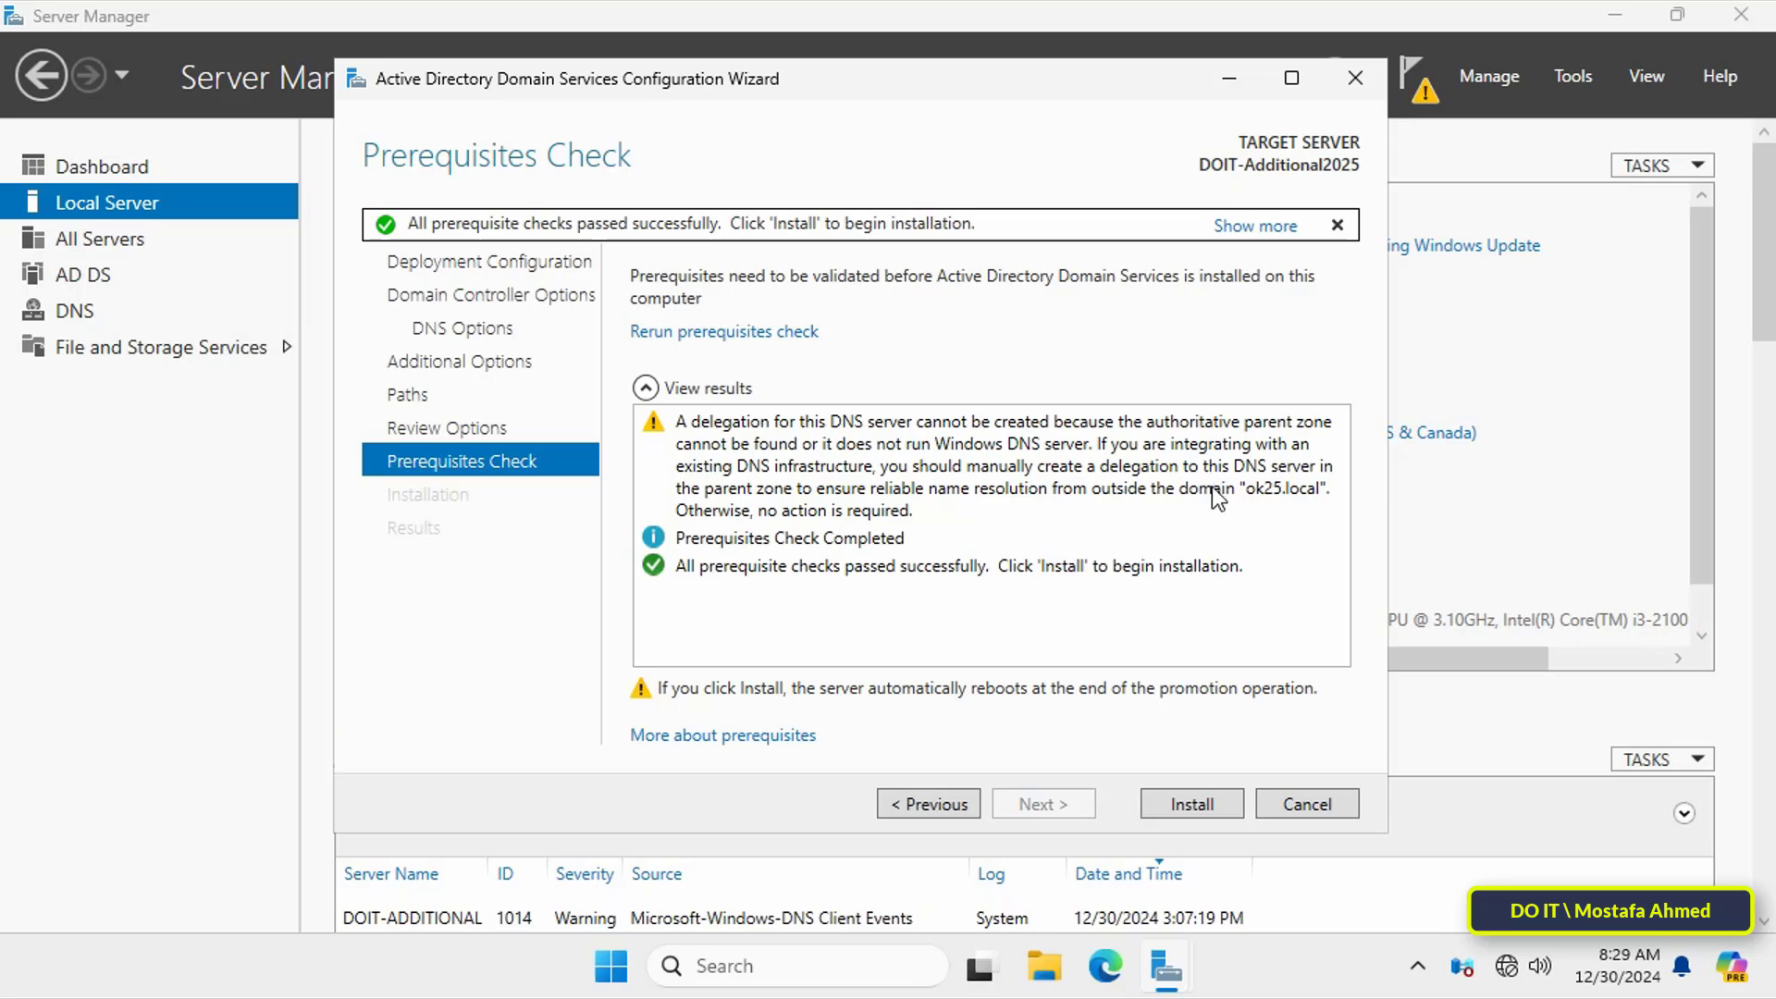
Step: Install AD DS, dismiss the sign-out notice and let the server restart
{"action": "left_click", "coordinate": [1194, 804]}
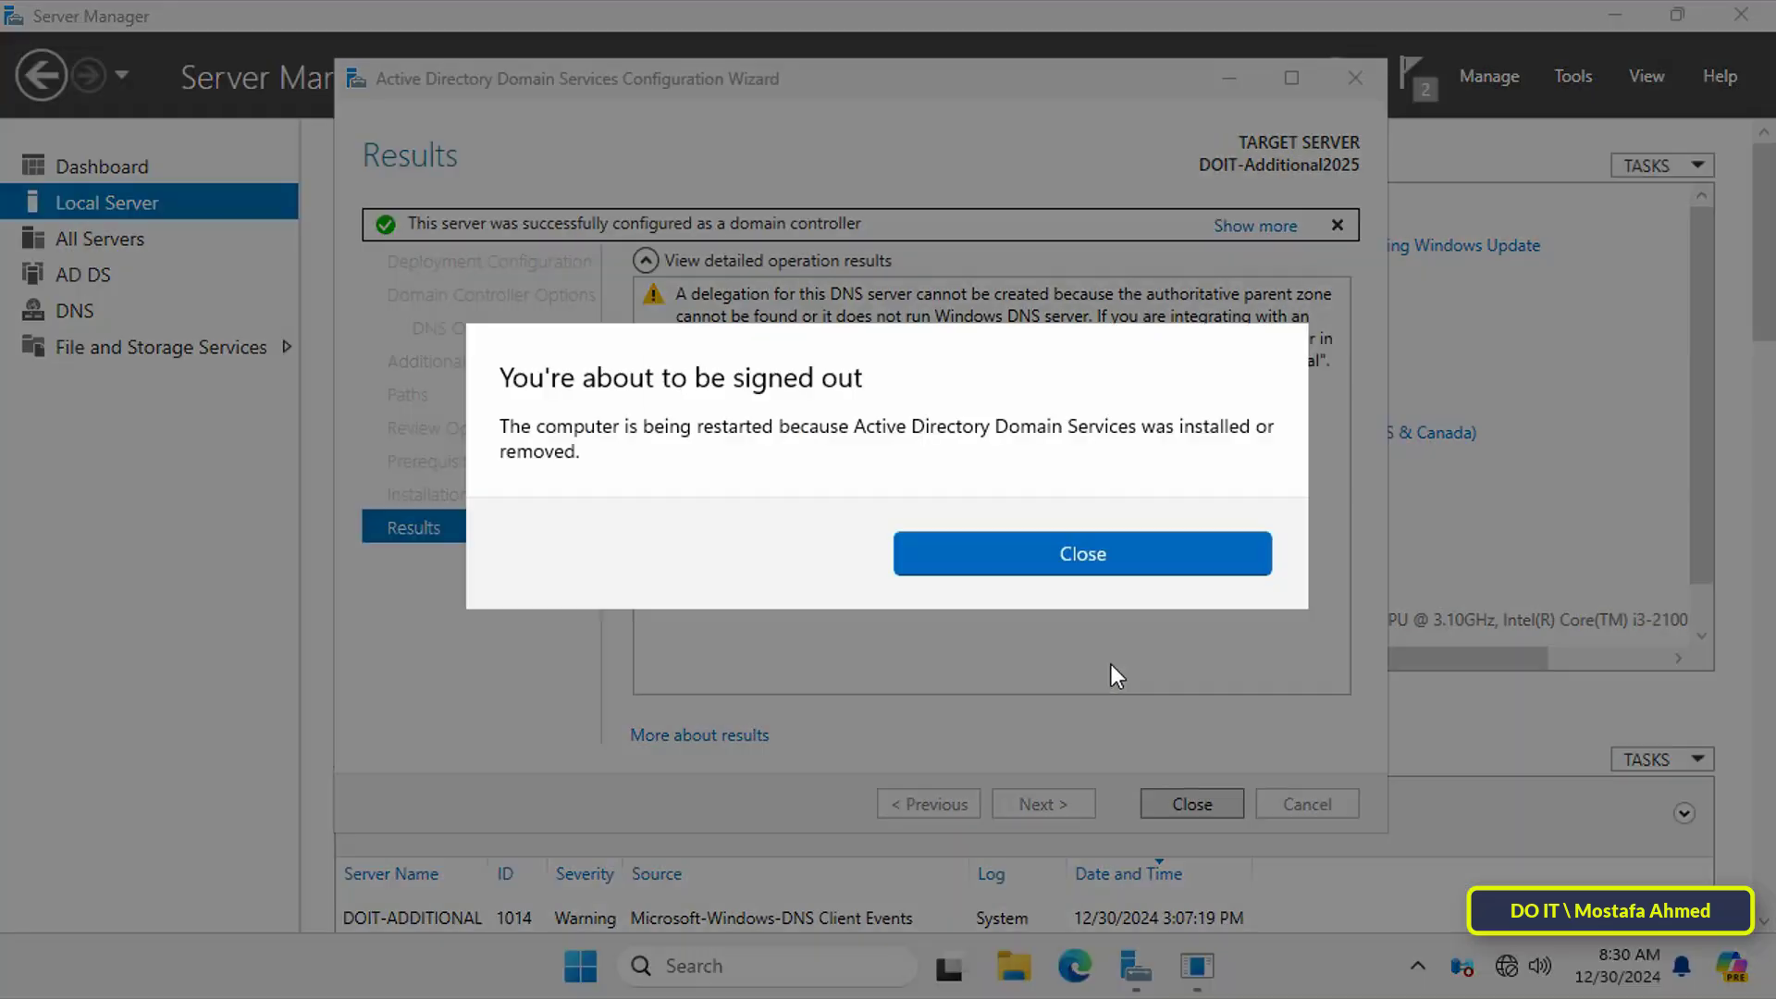
{"action": "left_click", "coordinate": [1083, 553]}
{"action": "left_click", "coordinate": [1192, 804]}
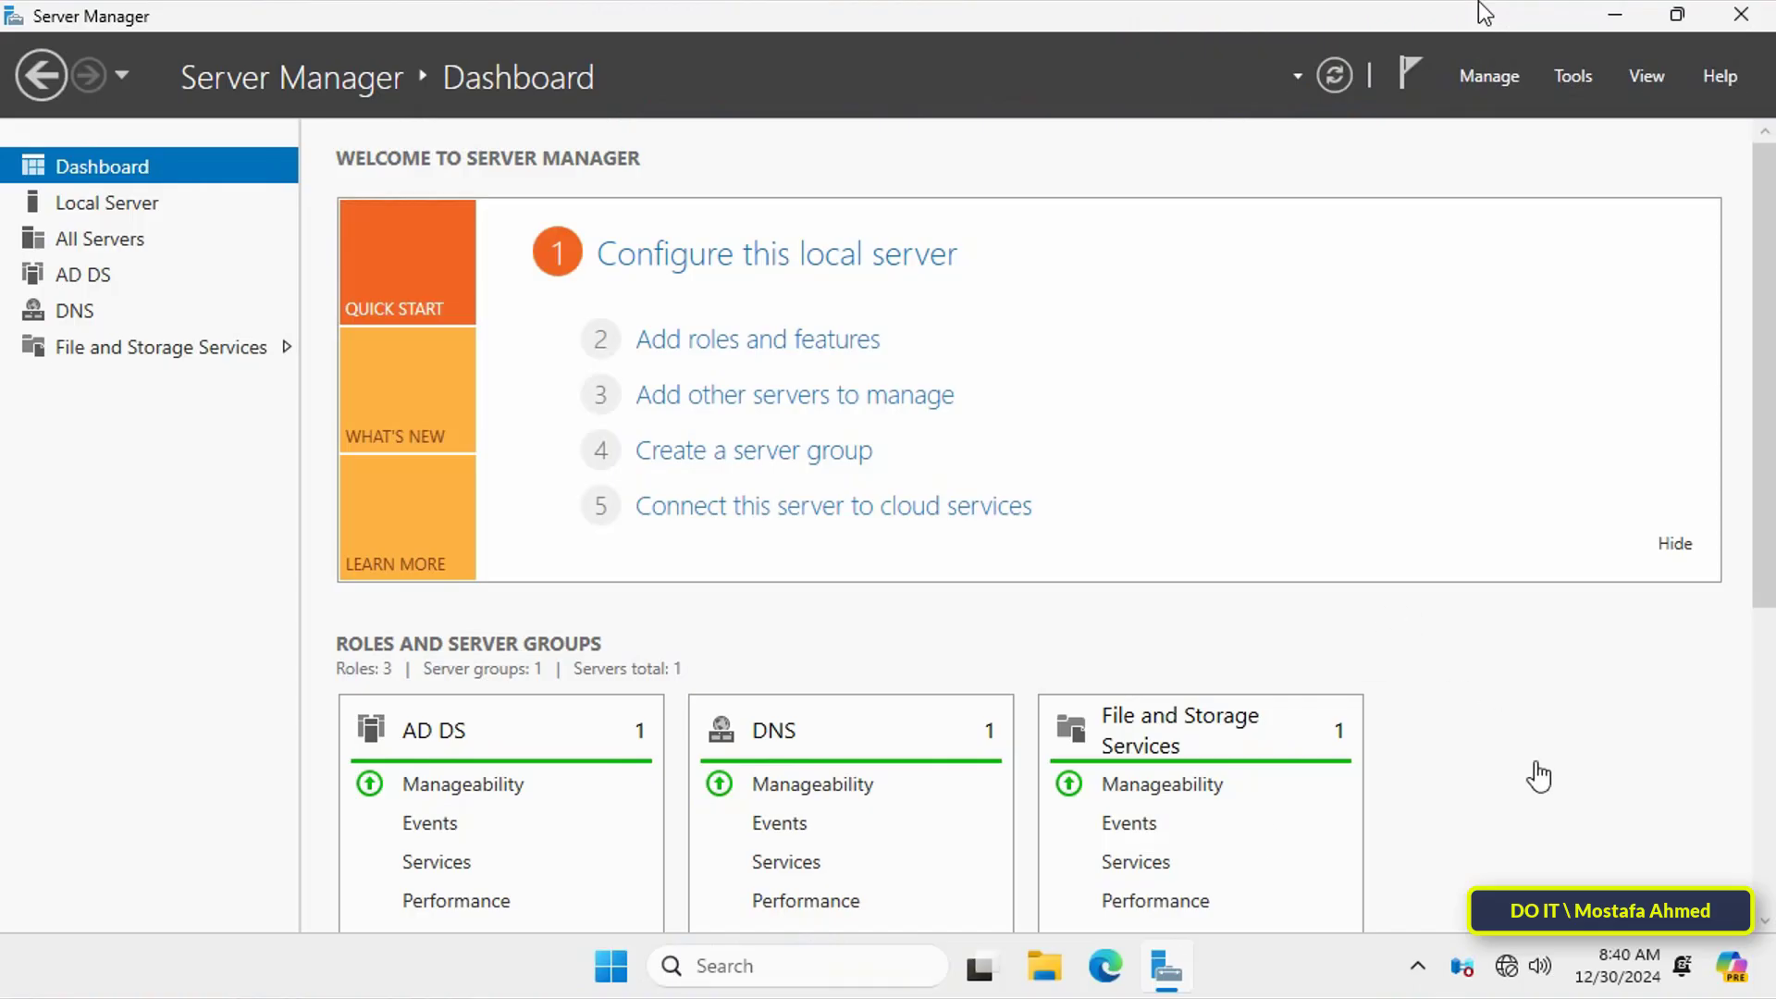
Step: Confirm Ethernet0's IPv4 DNS shows preferred 10.0.0.1 and alternate 127.0.0.1
{"action": "left_click", "coordinate": [90, 206]}
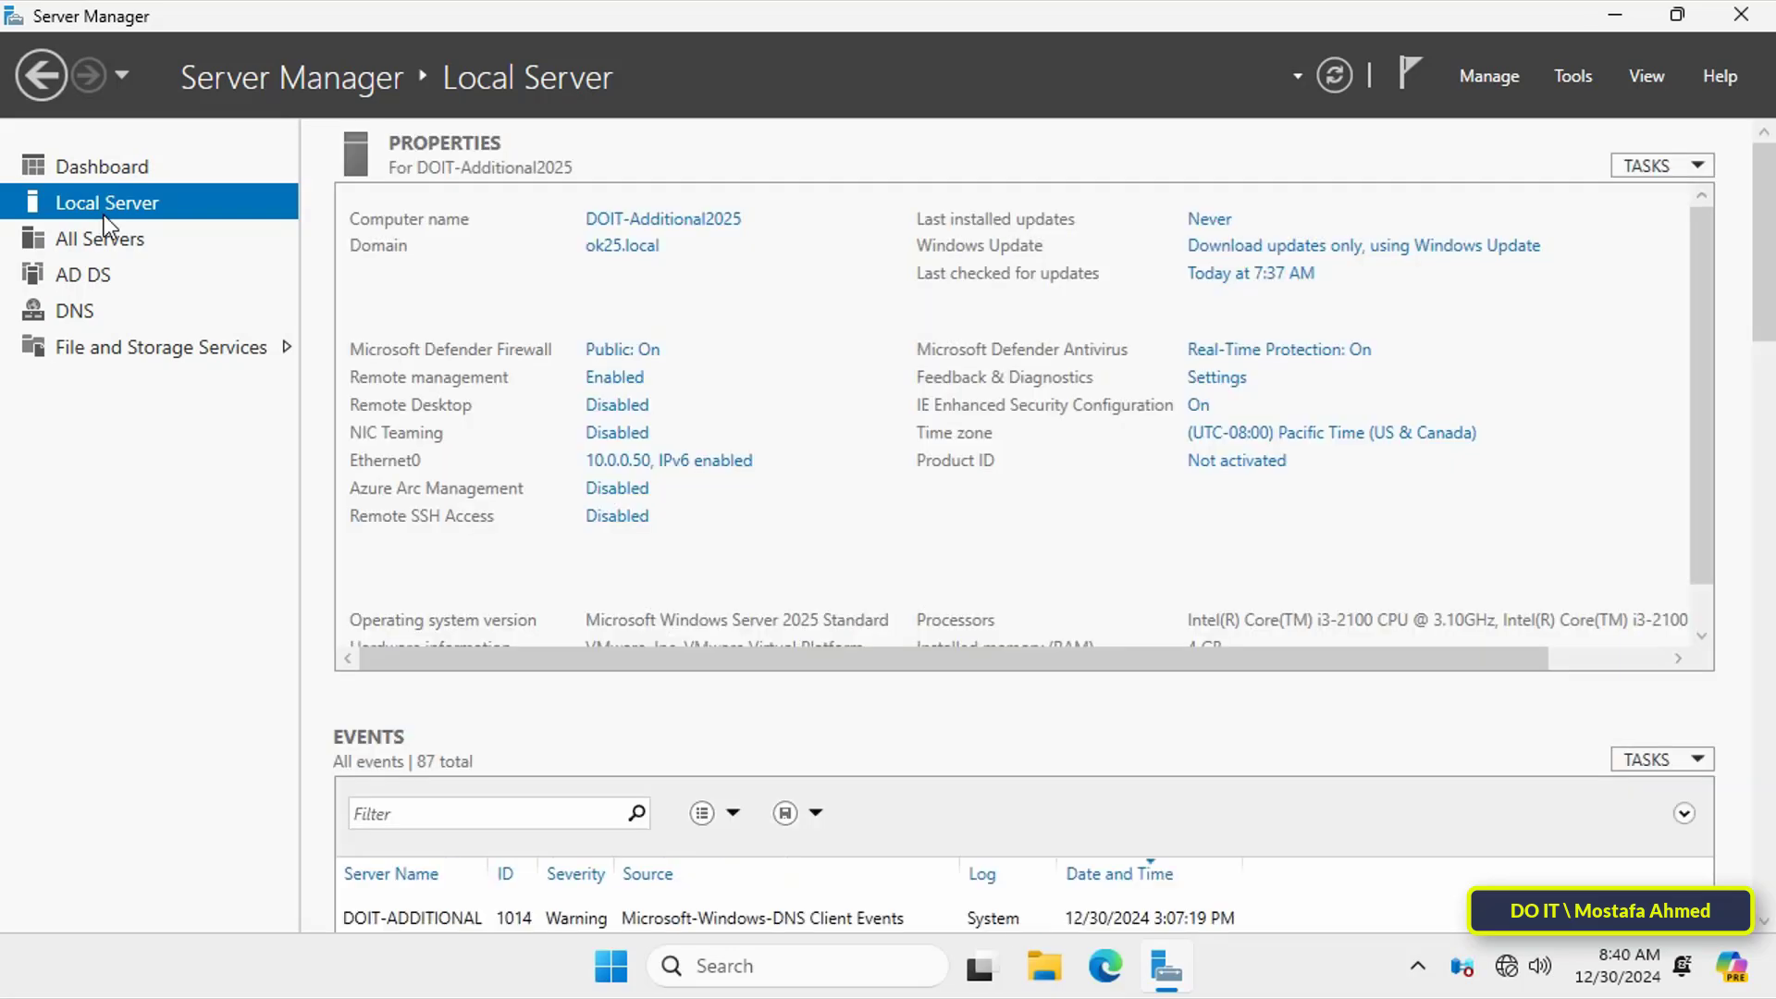
{"action": "left_click", "coordinate": [705, 462]}
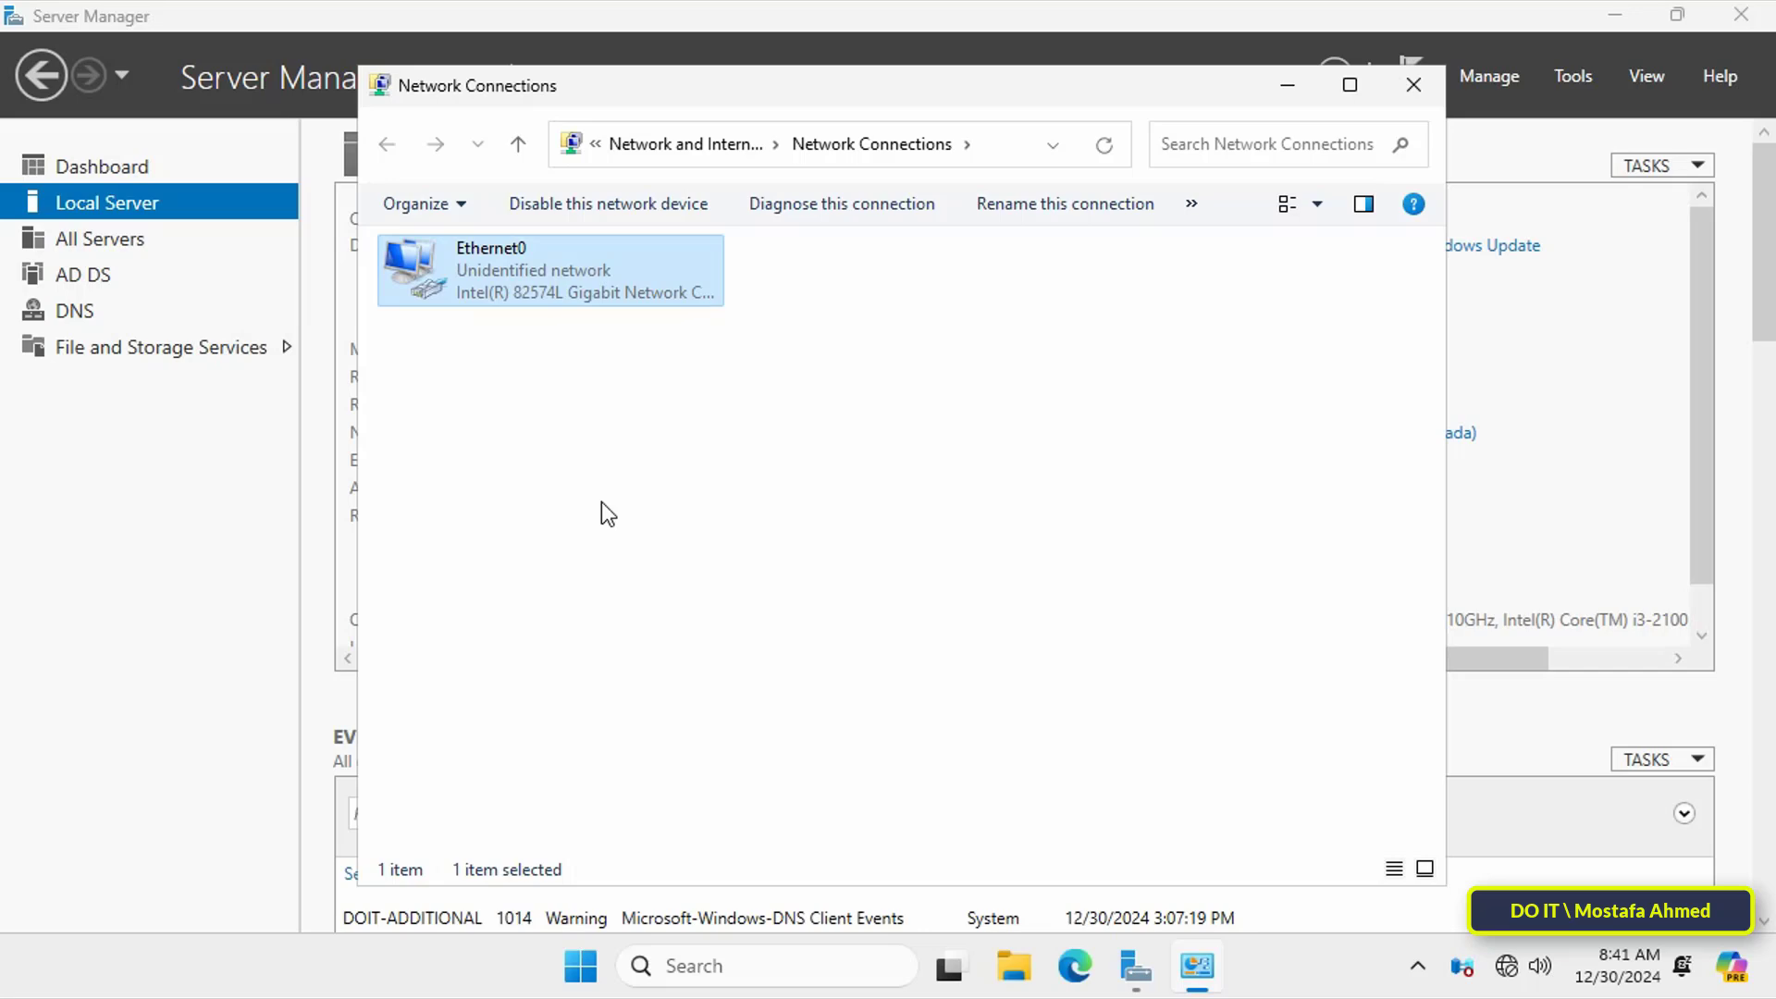
{"action": "key", "text": "shift+F10"}
{"action": "left_click", "coordinate": [601, 545]}
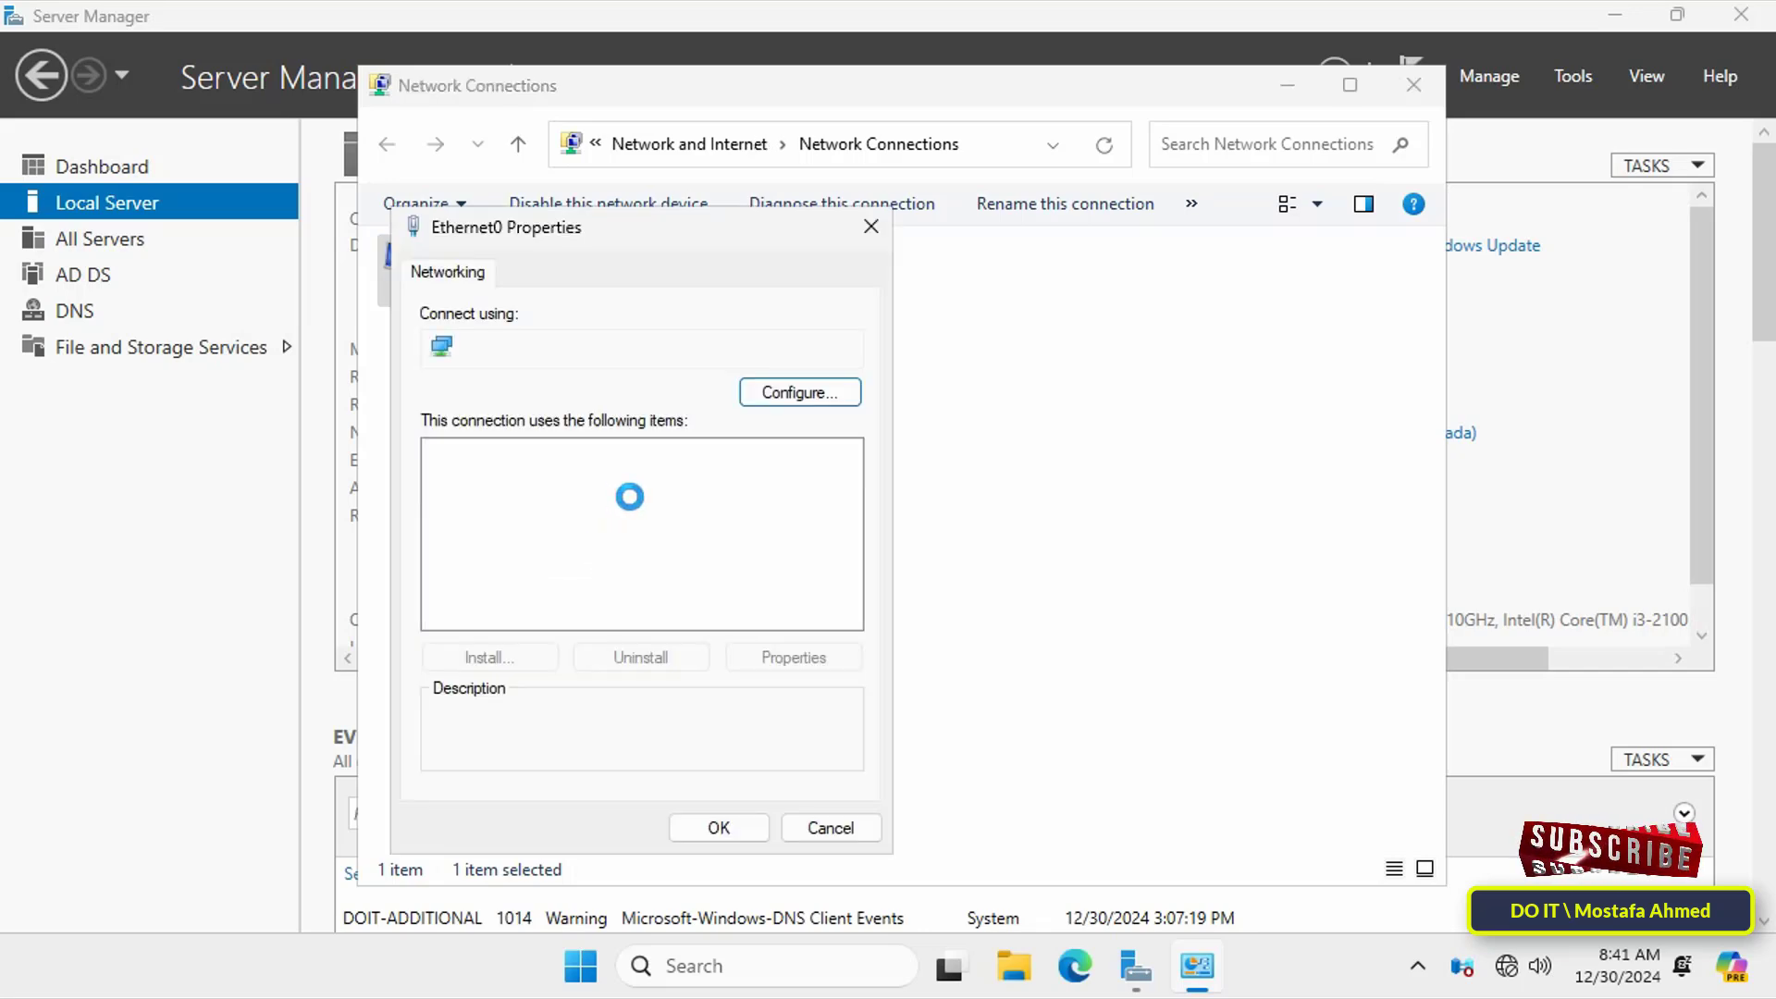
{"action": "left_click", "coordinate": [658, 520]}
{"action": "left_click", "coordinate": [794, 657]}
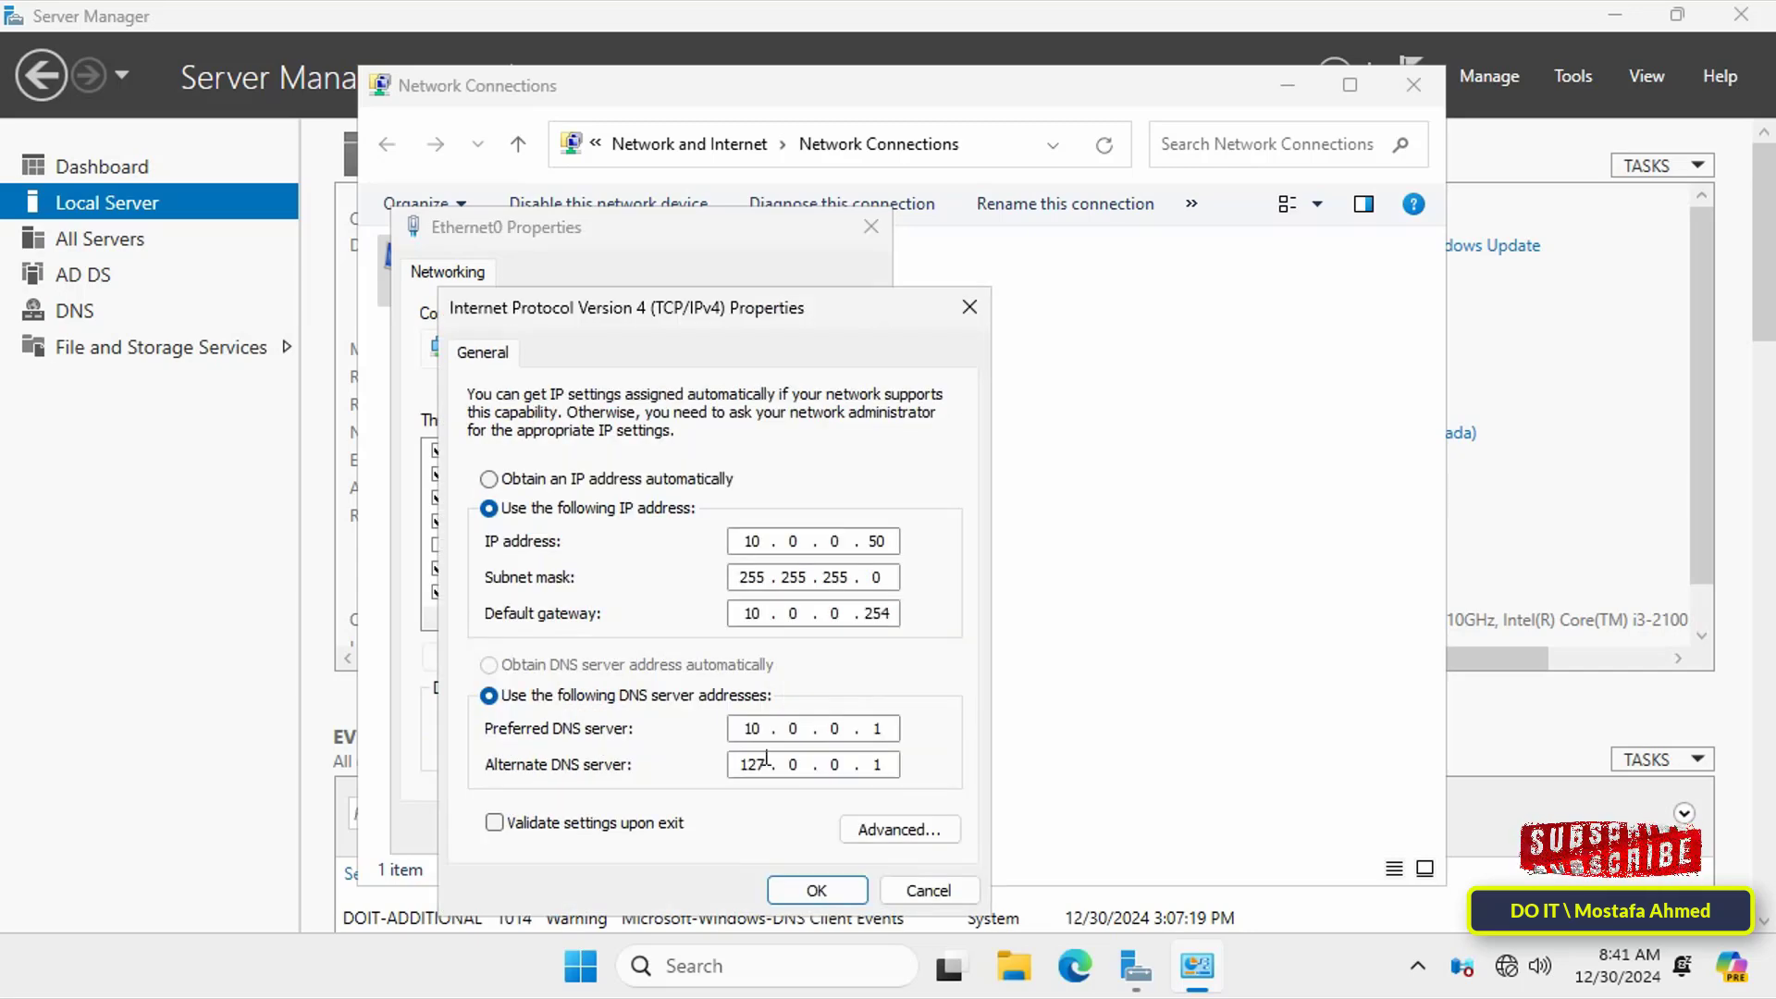
{"action": "double_click", "coordinate": [766, 759]}
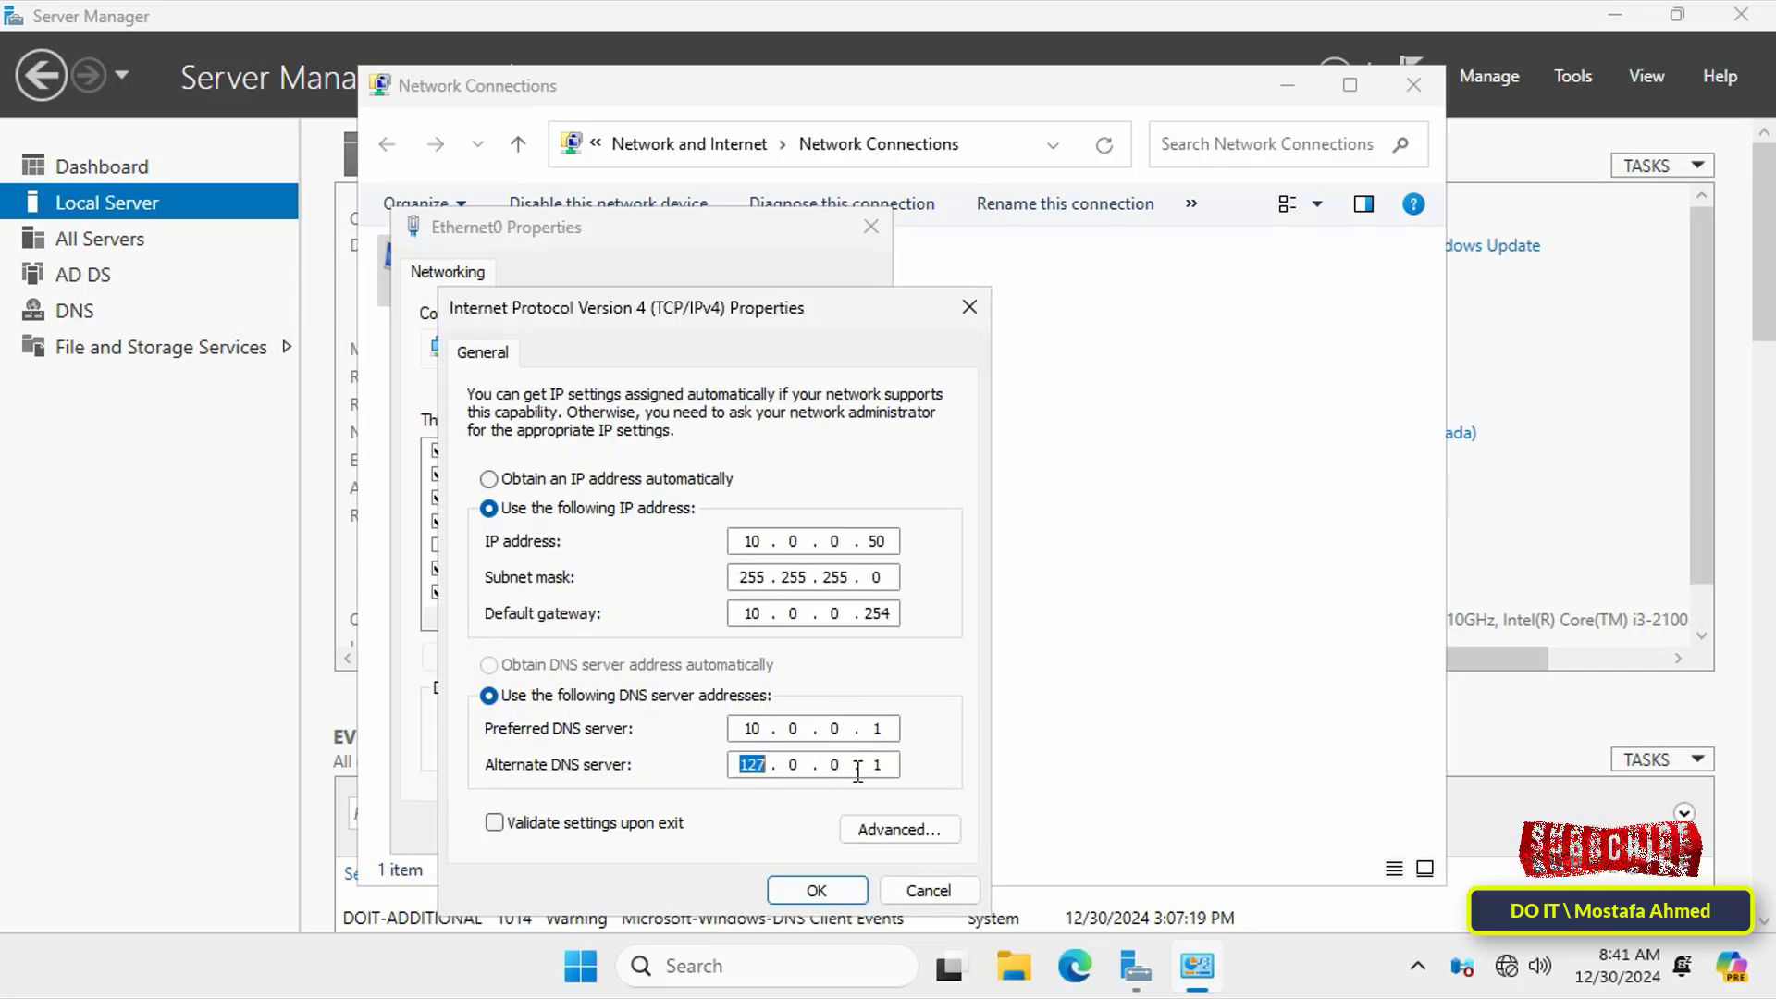
{"action": "left_click", "coordinate": [814, 889]}
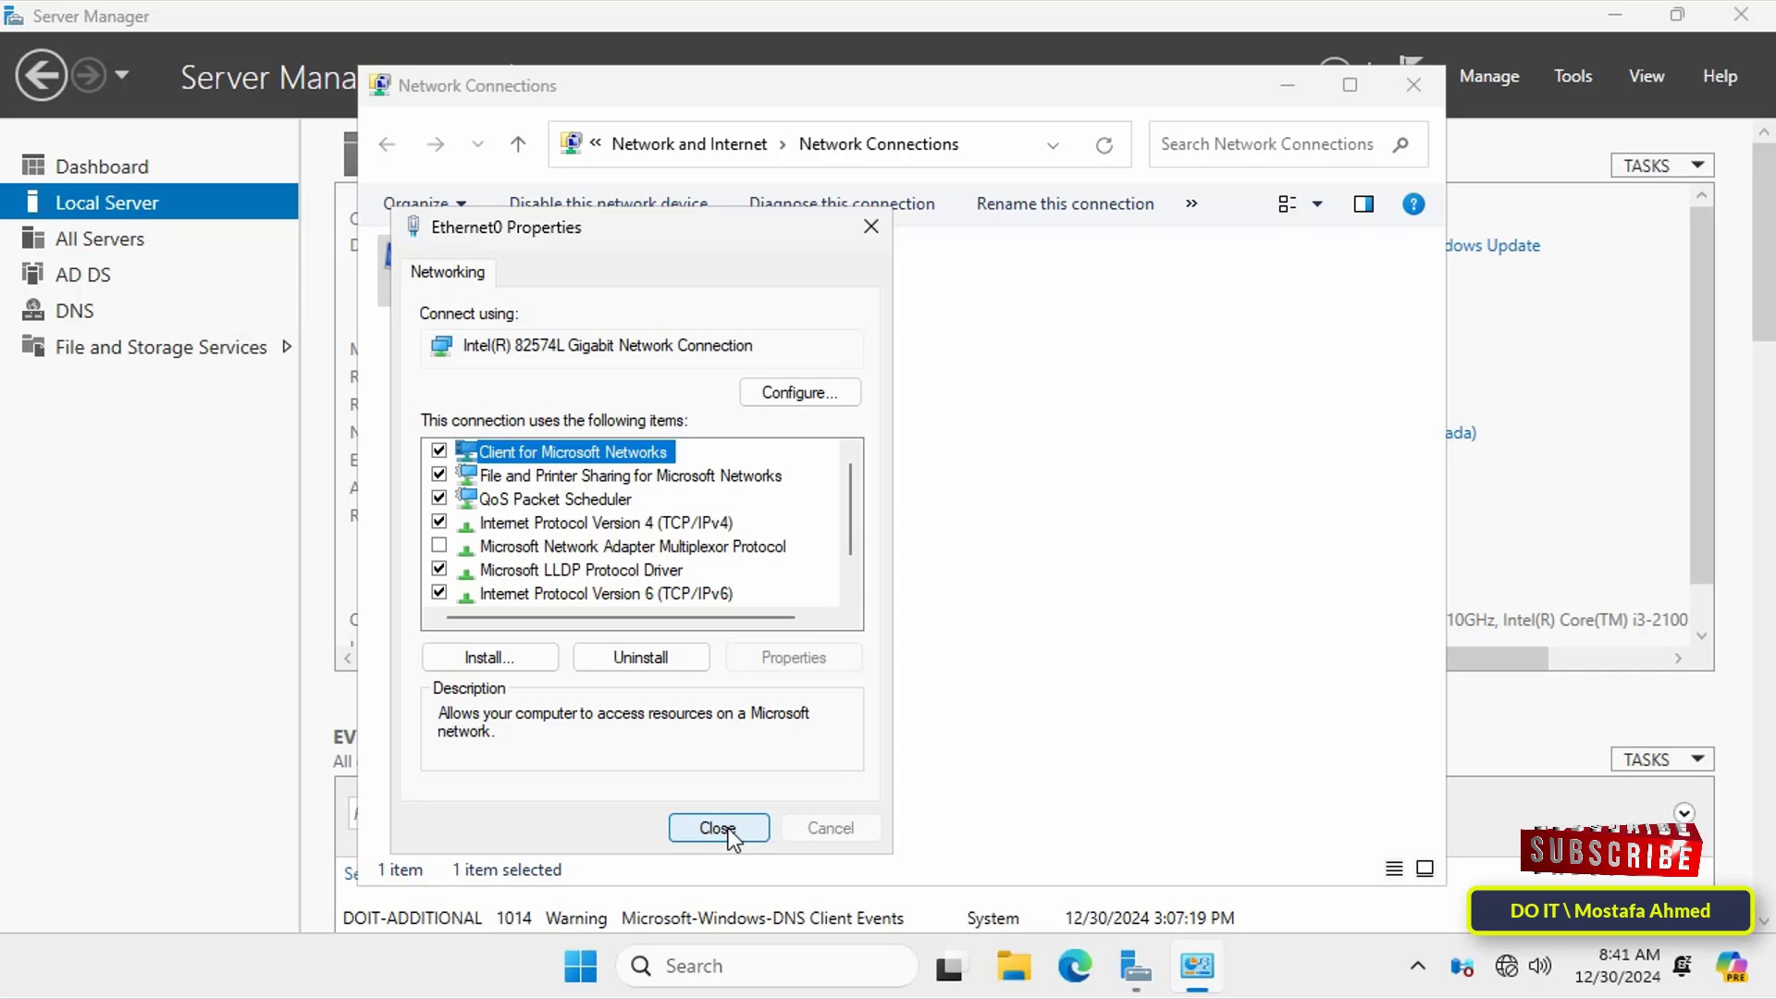
{"action": "left_click", "coordinate": [717, 828]}
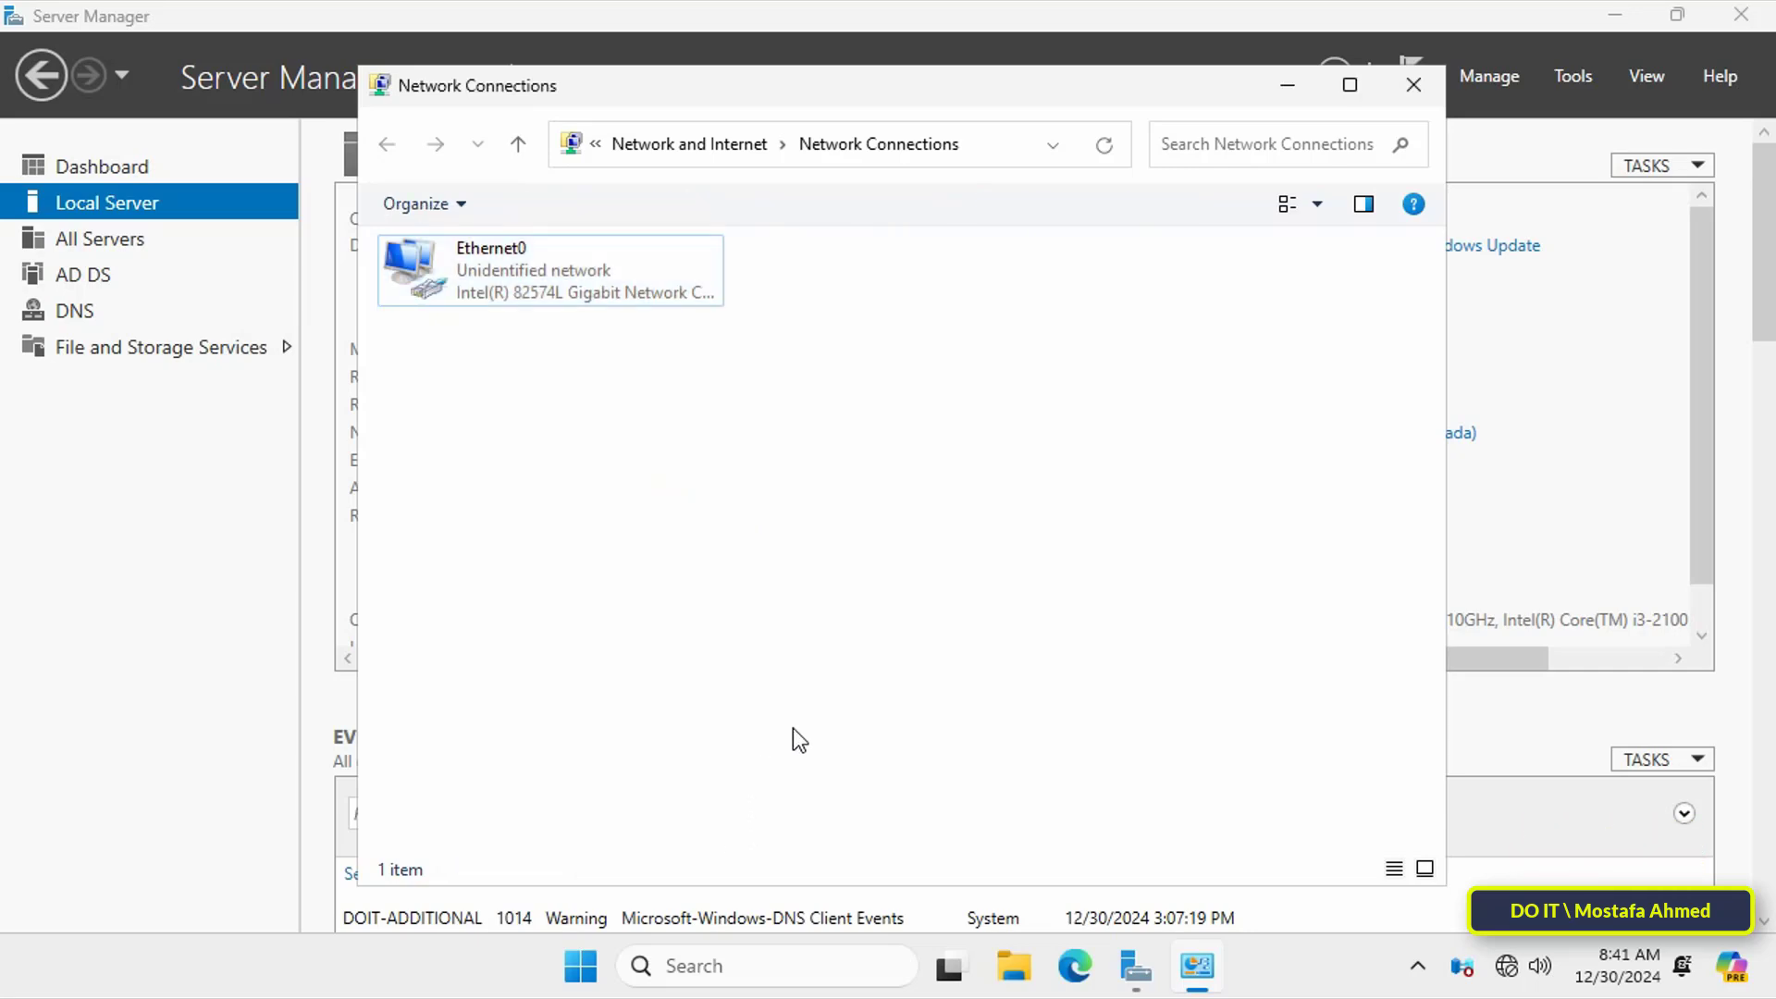
{"action": "left_click", "coordinate": [1413, 85]}
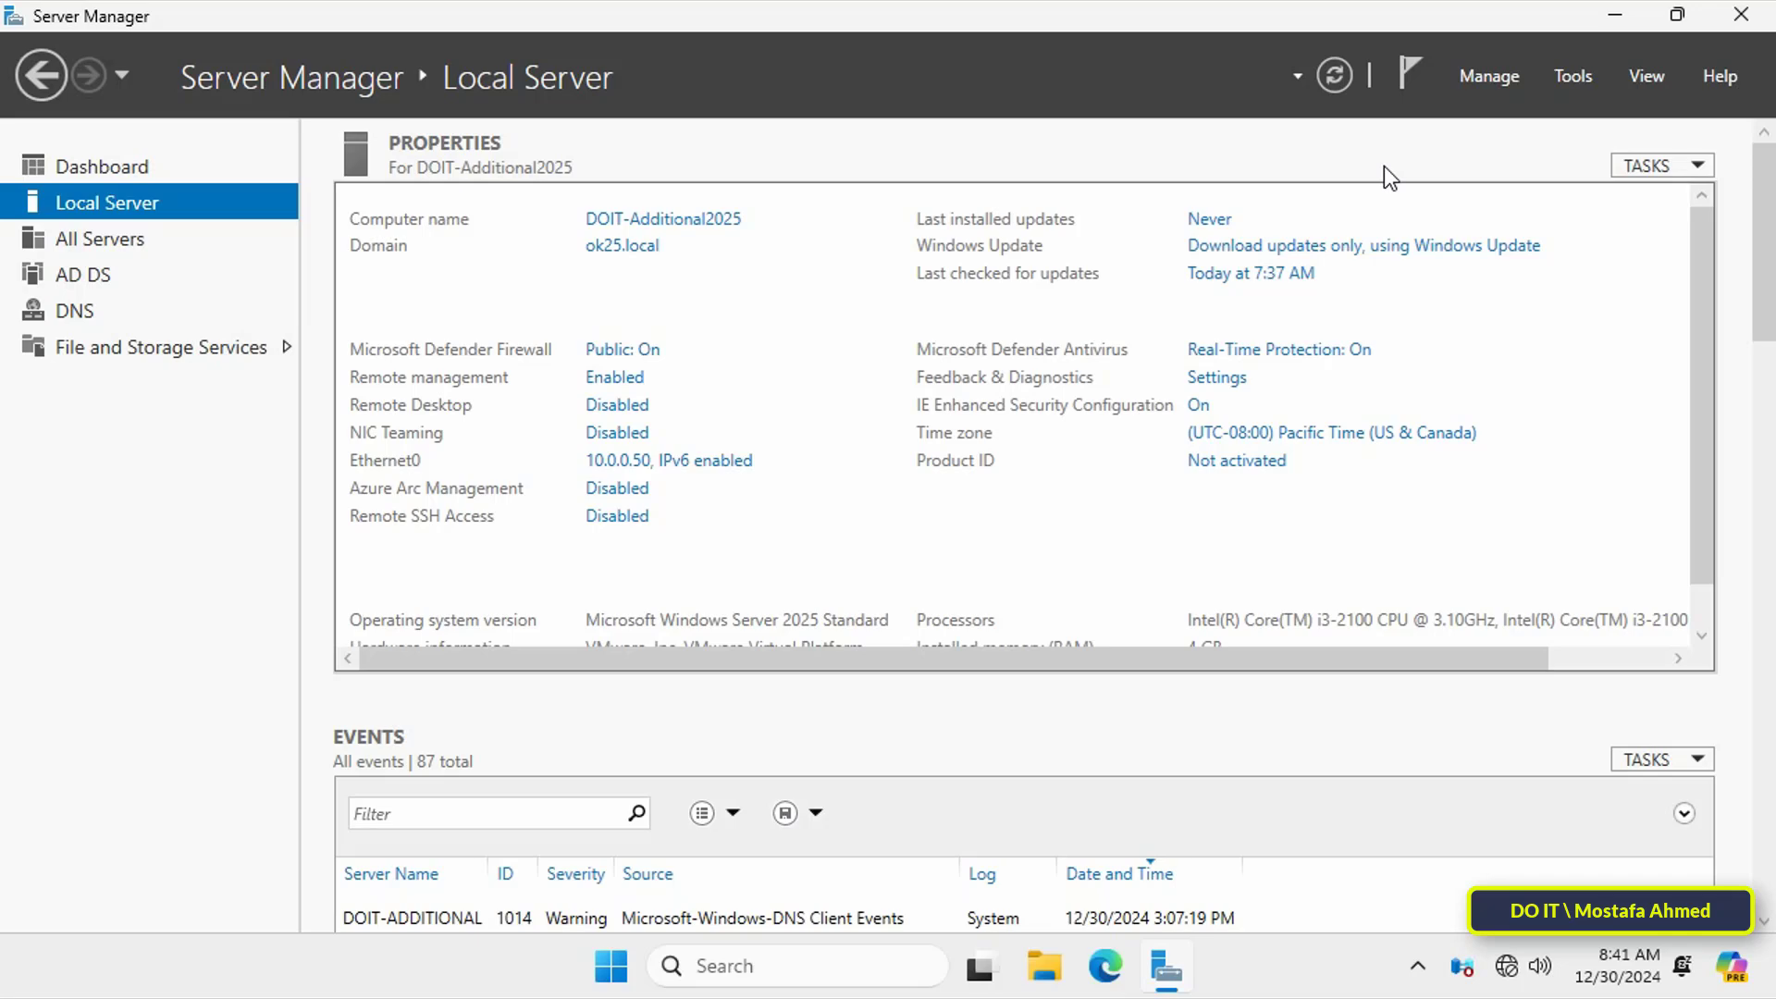
Step: Open Active Directory Users and Computers and browse ok25.local's Users and Domain Controllers containers
{"action": "left_click", "coordinate": [1547, 80]}
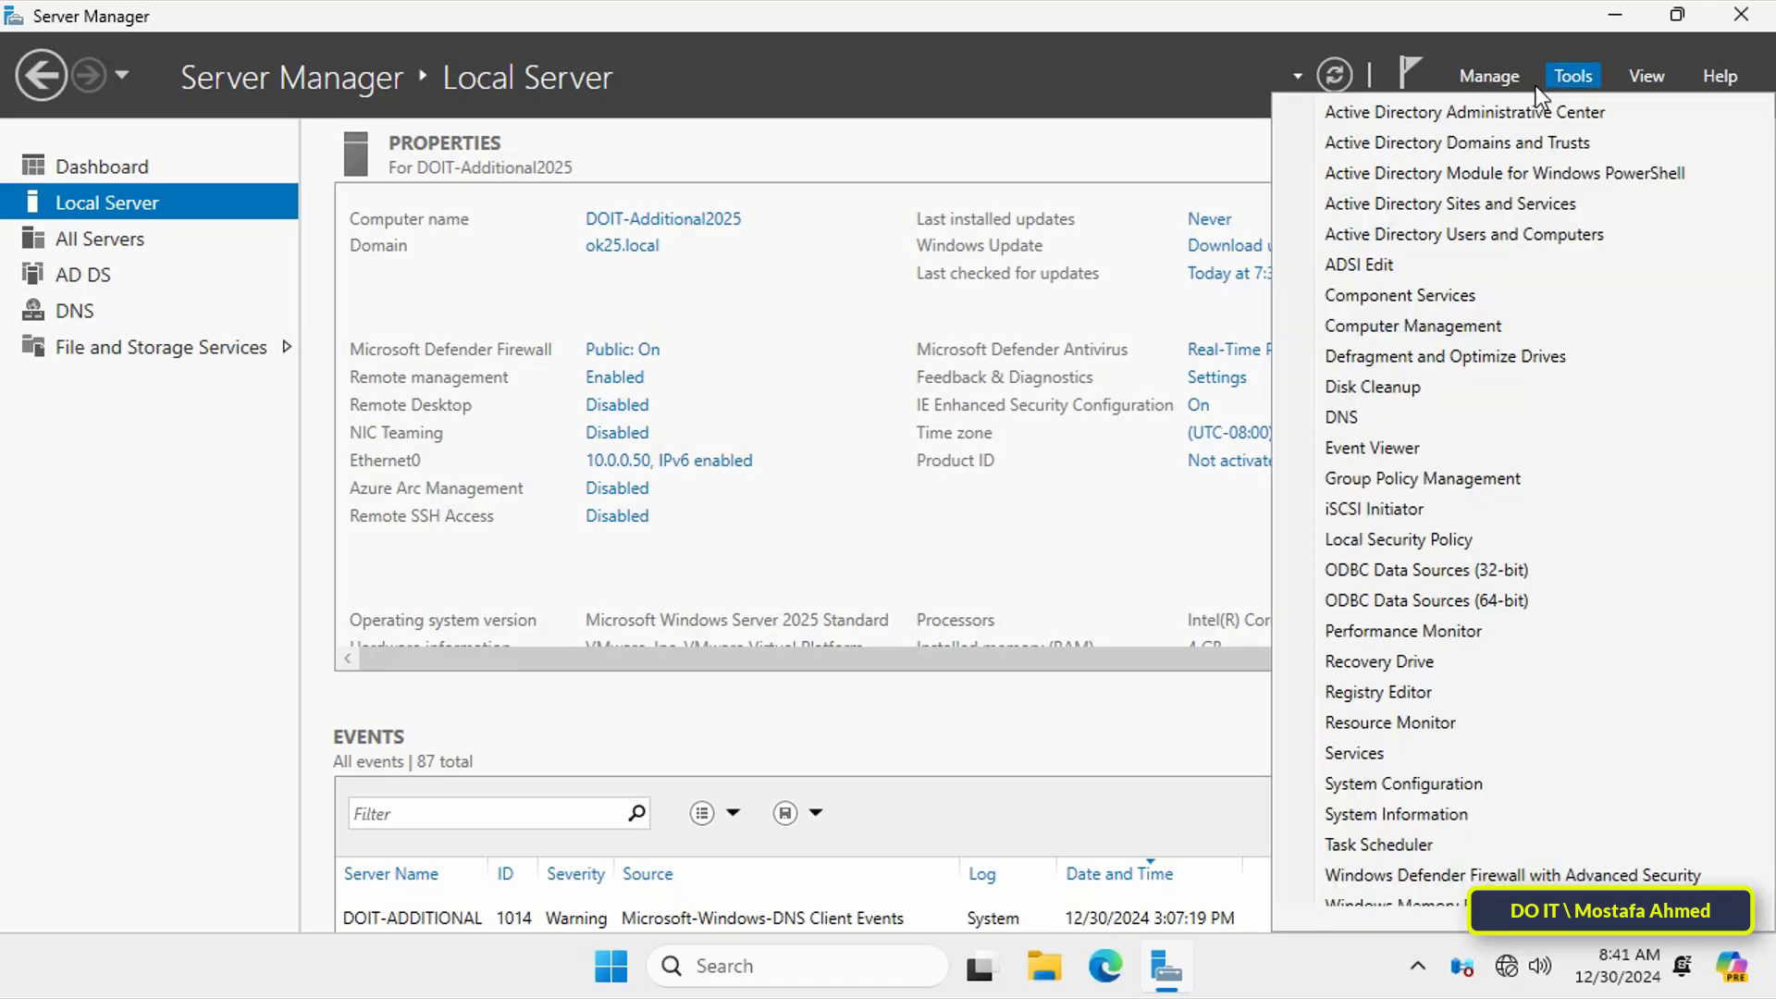
{"action": "left_click", "coordinate": [1497, 232]}
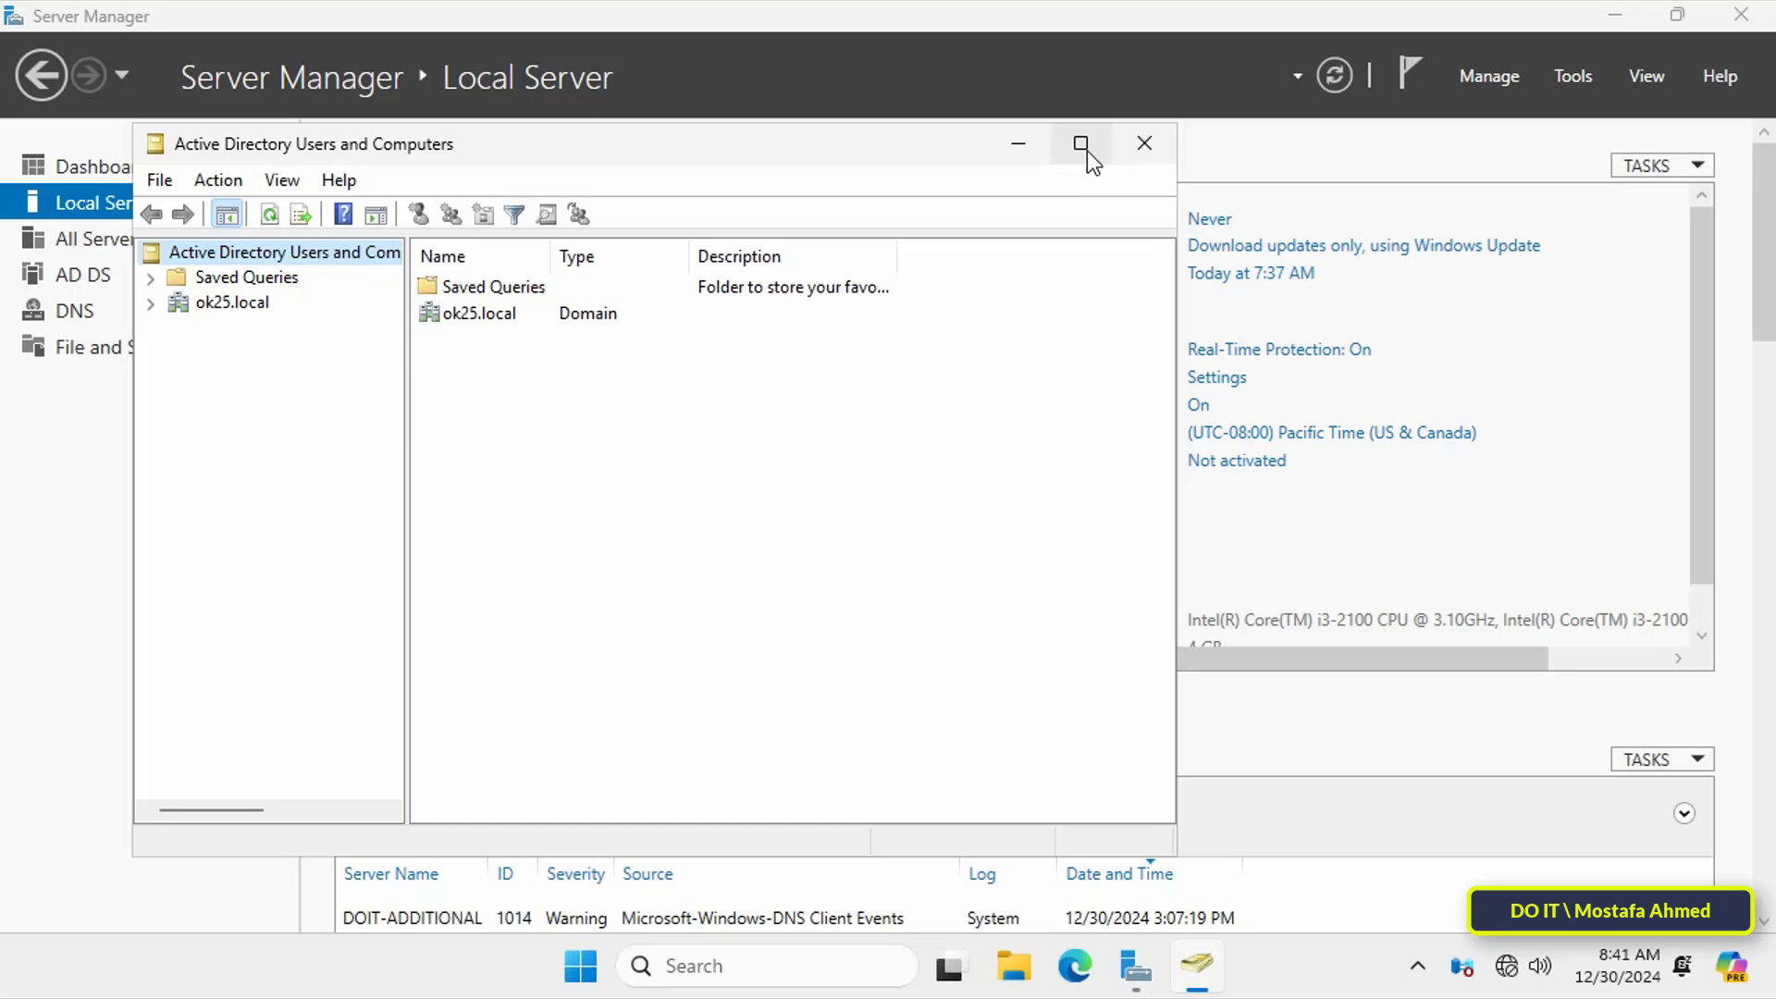
{"action": "left_click", "coordinate": [1086, 150]}
{"action": "left_click", "coordinate": [16, 170]}
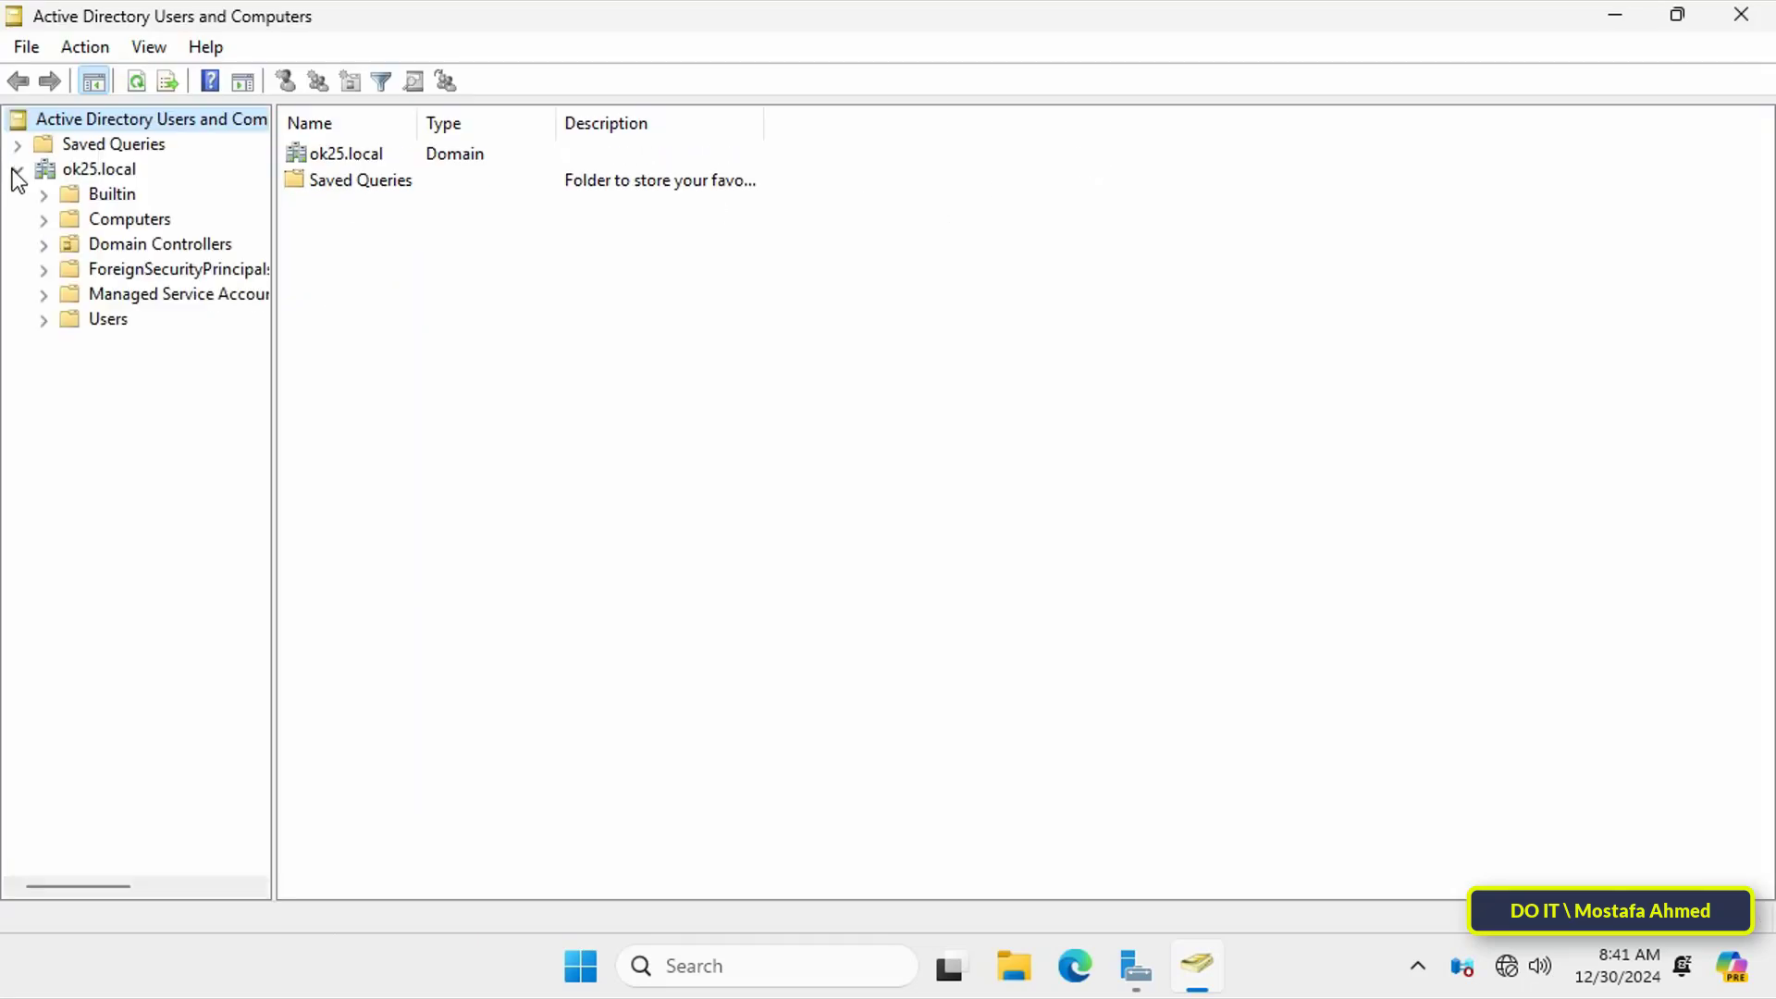
{"action": "left_click", "coordinate": [78, 199]}
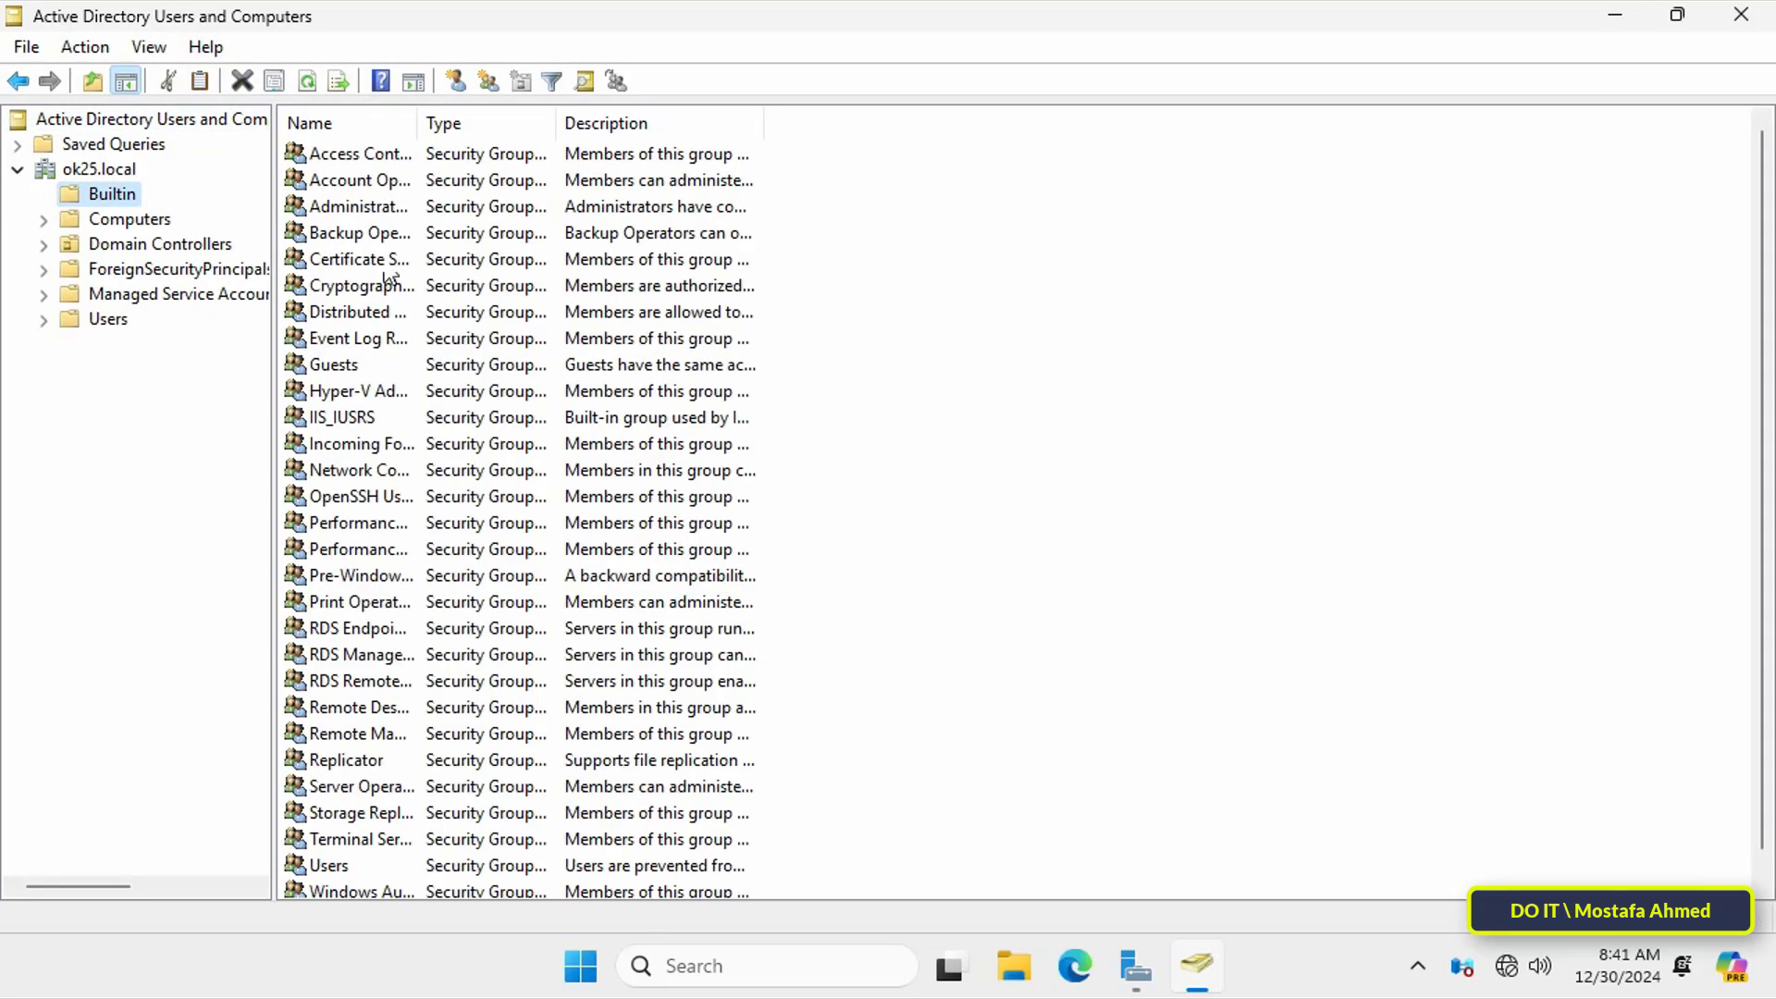
{"action": "double_click", "coordinate": [418, 123]}
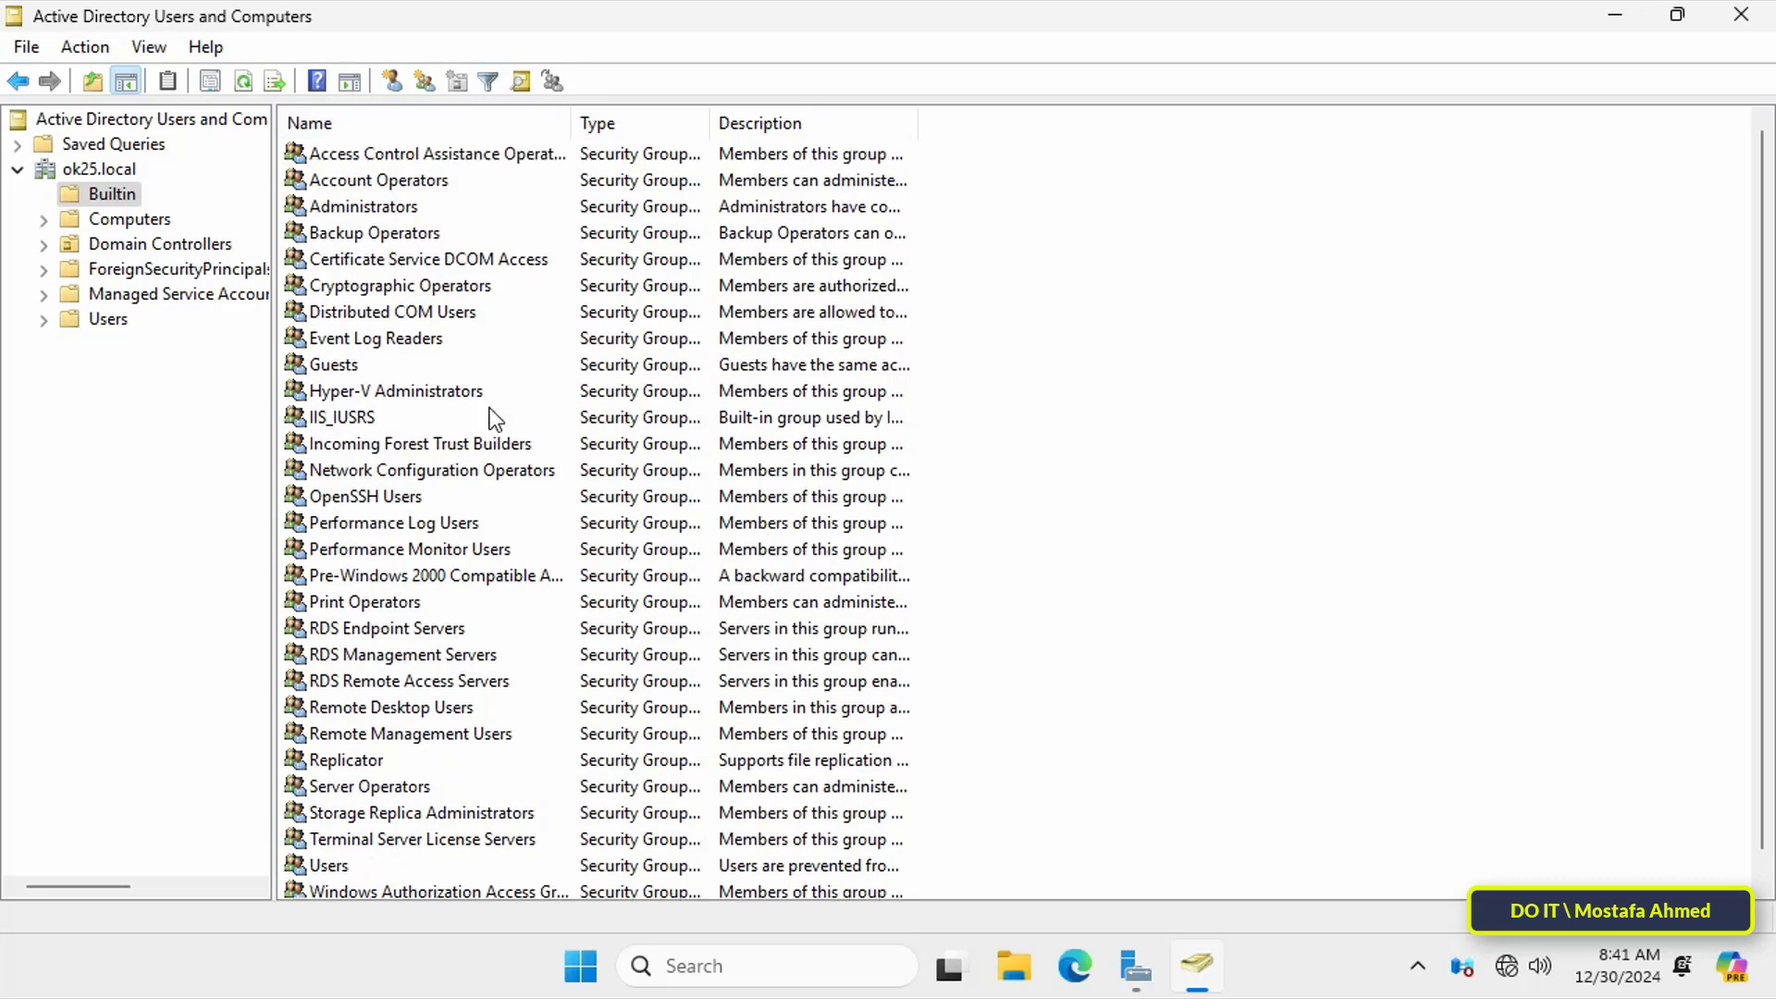
{"action": "left_click", "coordinate": [107, 319]}
{"action": "left_click", "coordinate": [360, 151]}
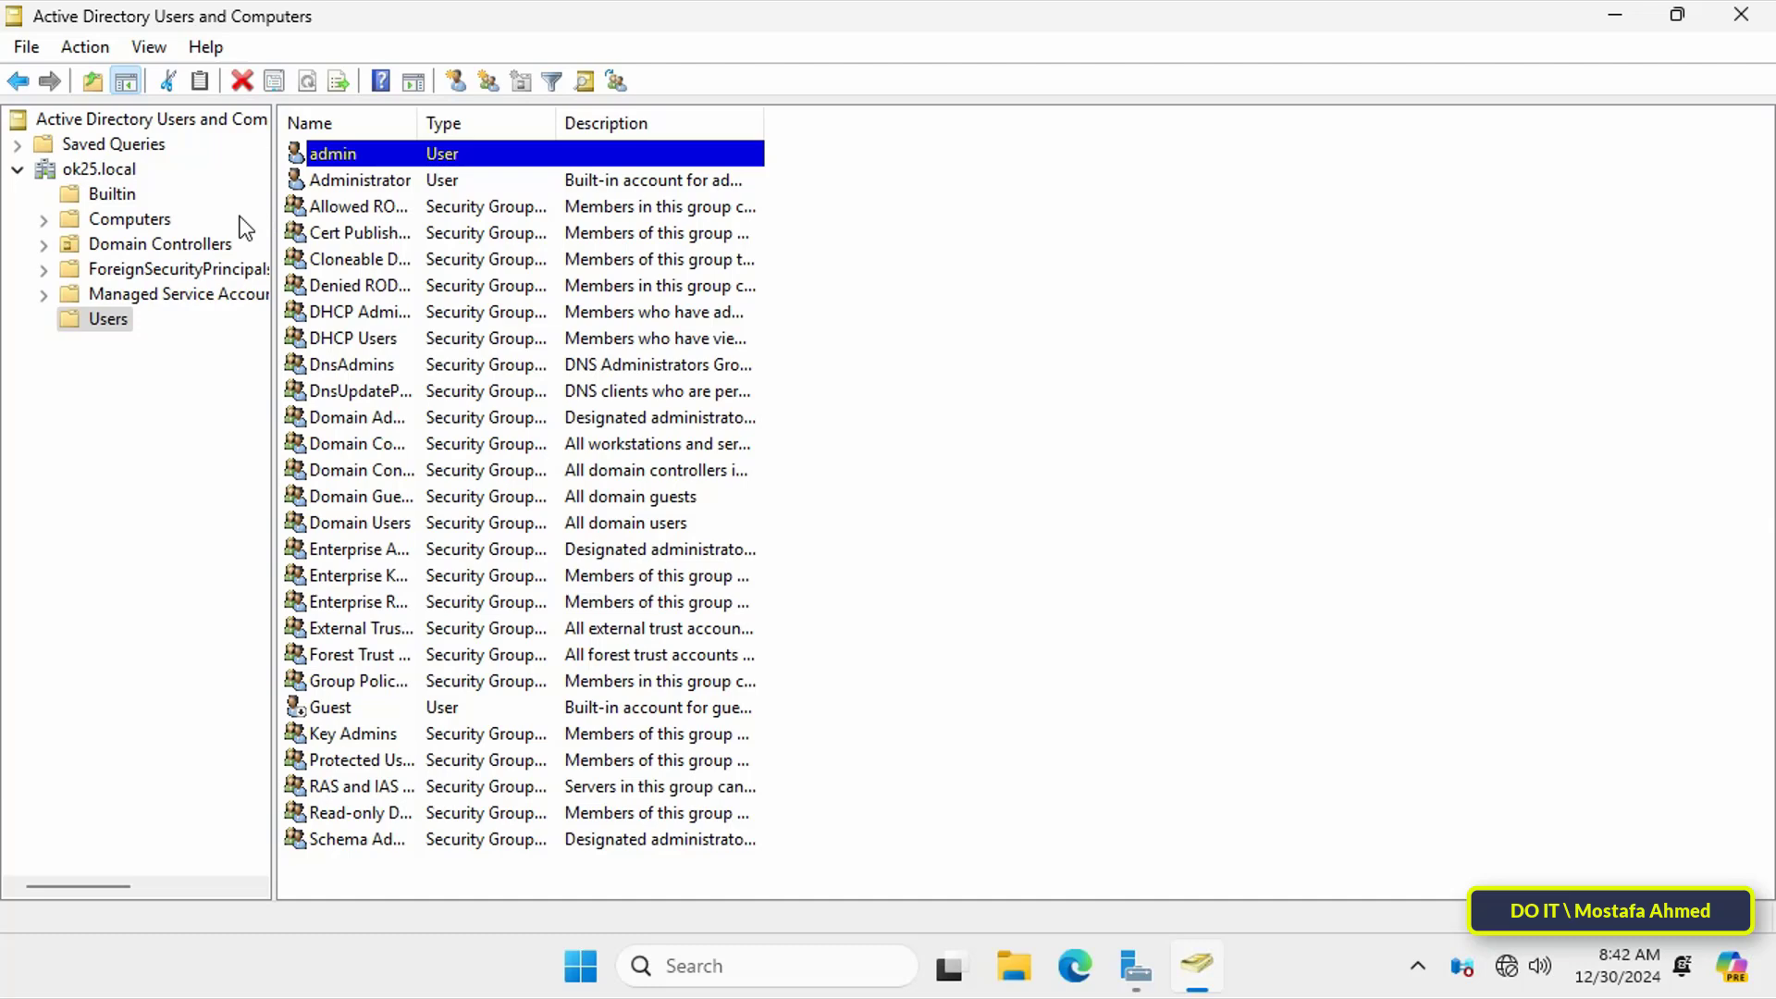
{"action": "left_click", "coordinate": [208, 244]}
{"action": "left_click_drag", "start_coordinate": [418, 123], "coordinate": [603, 123]}
{"action": "left_click", "coordinate": [420, 181]}
{"action": "left_click", "coordinate": [415, 153]}
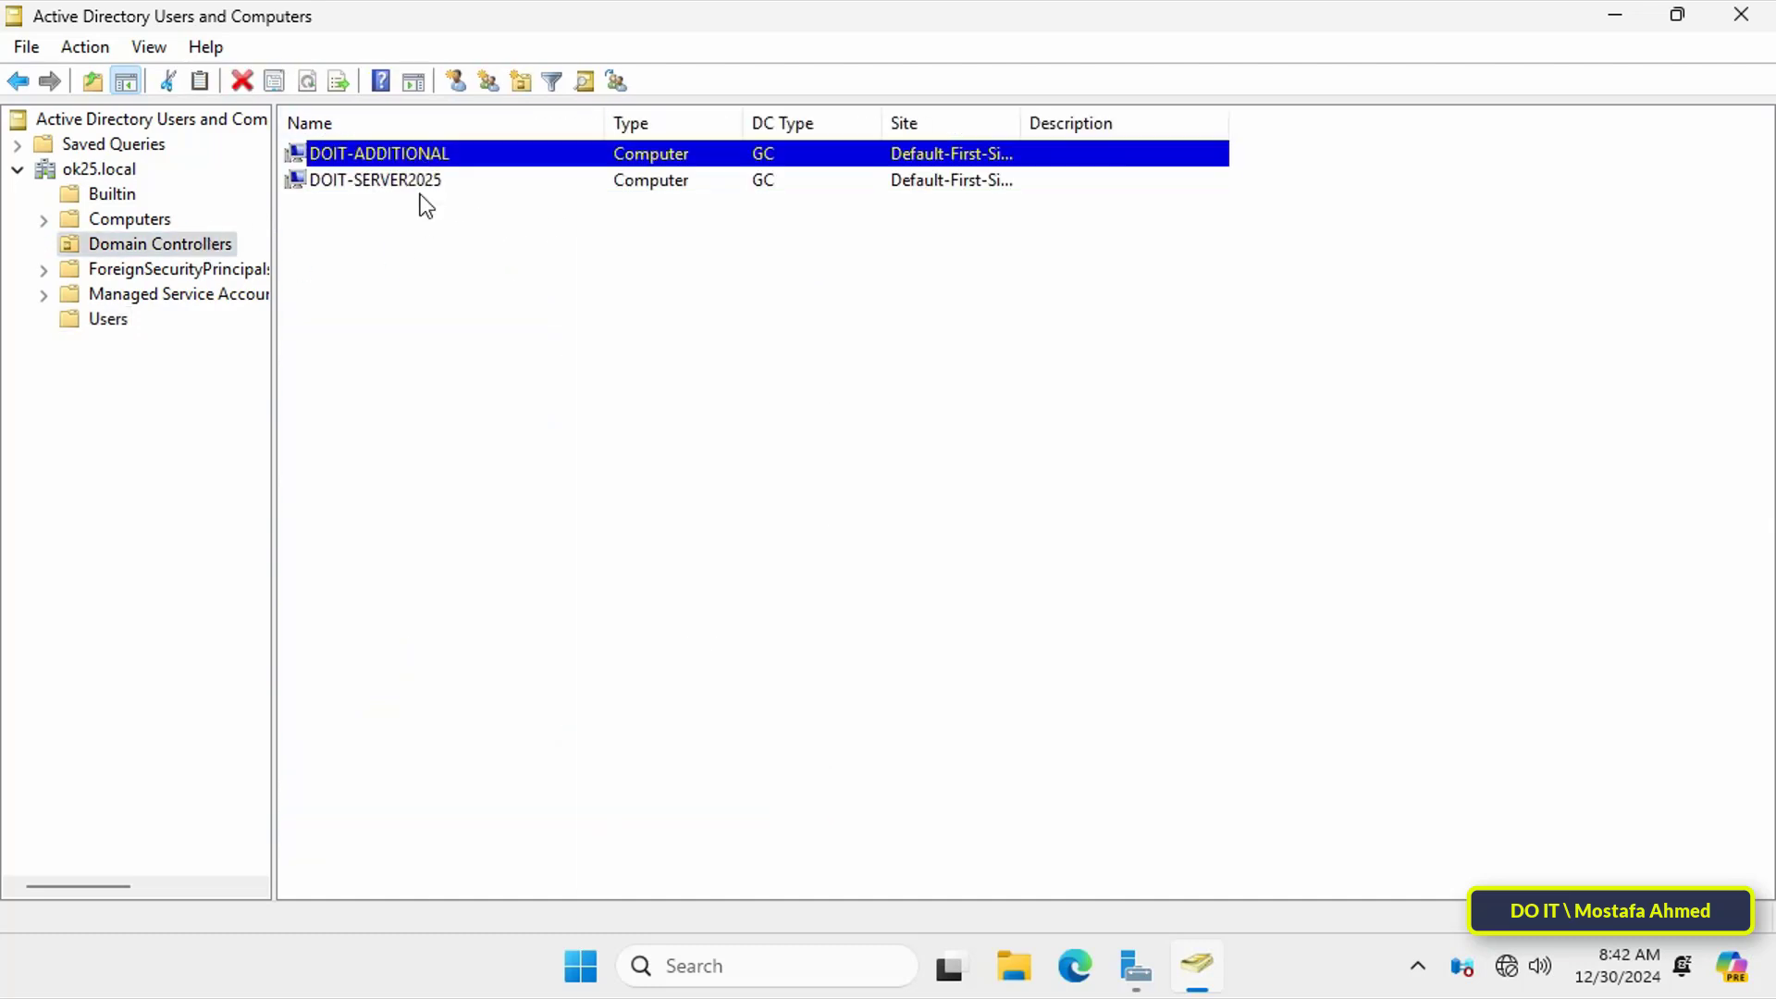
{"action": "left_click", "coordinate": [108, 319]}
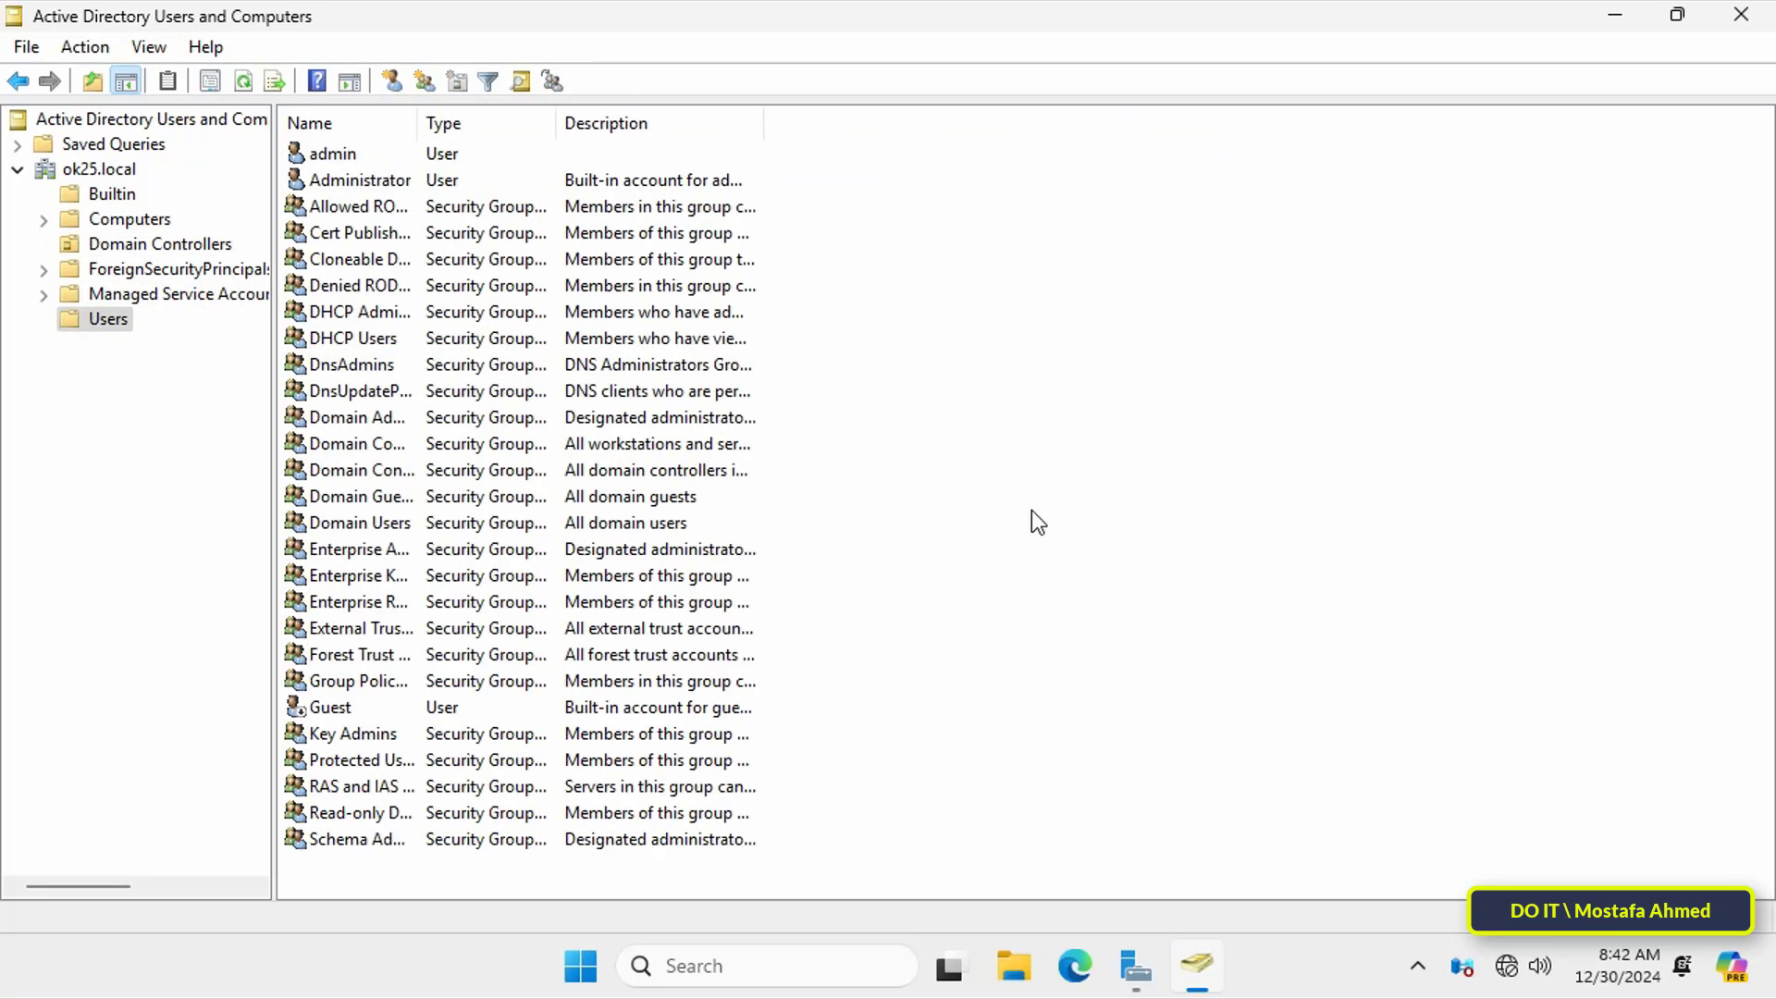
Step: Start a new user in Users named NEW TEST, with full name and logon name NEW TEST
{"action": "right_click", "coordinate": [1034, 509]}
{"action": "mouse_move", "coordinate": [1086, 594]}
{"action": "left_click", "coordinate": [1367, 903]}
{"action": "type", "text": "NEW TEST"}
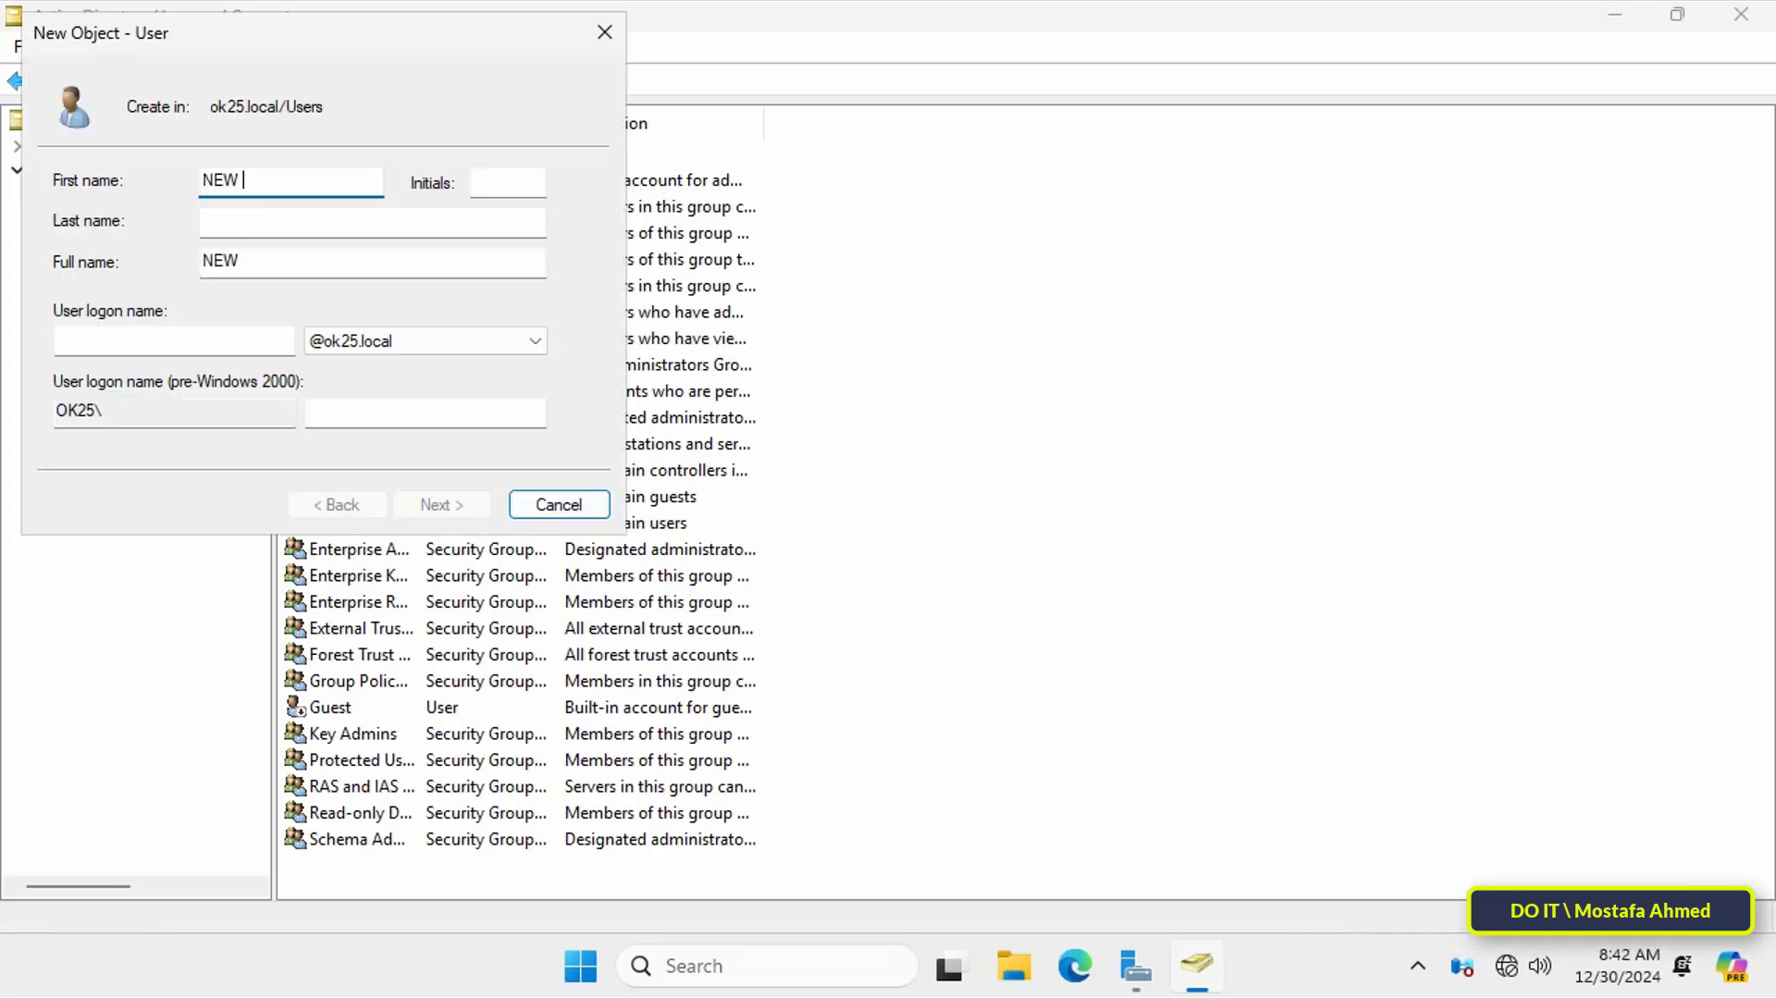
{"action": "left_click_drag", "start_coordinate": [309, 269], "coordinate": [129, 278]}
{"action": "key", "text": "BackSpace"}
{"action": "key", "text": "shift+Tab"}
{"action": "key", "text": "shift+Tab"}
{"action": "key", "text": "shift+Tab"}
{"action": "key", "text": "ctrl+c"}
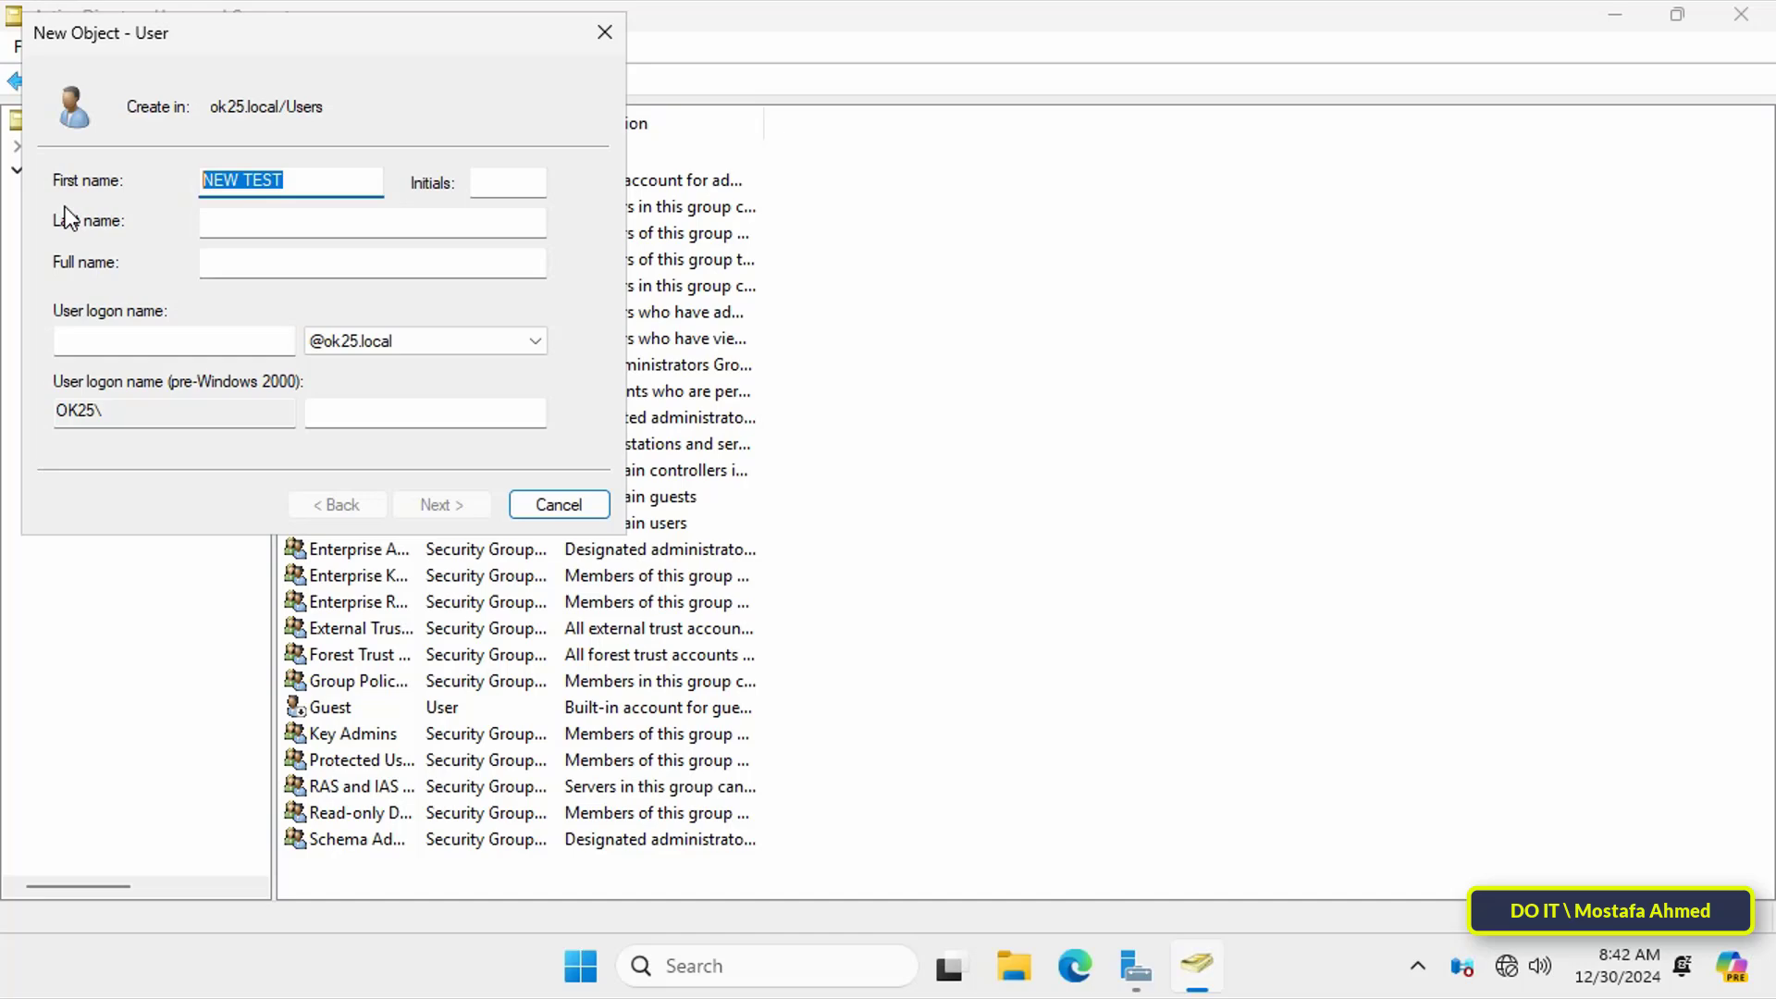
{"action": "key", "text": "Tab"}
{"action": "key", "text": "Tab"}
{"action": "key", "text": "Tab"}
{"action": "key", "text": "ctrl+v"}
{"action": "key", "text": "Tab"}
{"action": "key", "text": "ctrl+v"}
{"action": "left_click", "coordinate": [441, 504]}
Step: Set the user's password as never expiring and unchangeable by the user, then finish
{"action": "type", "text": "••"}
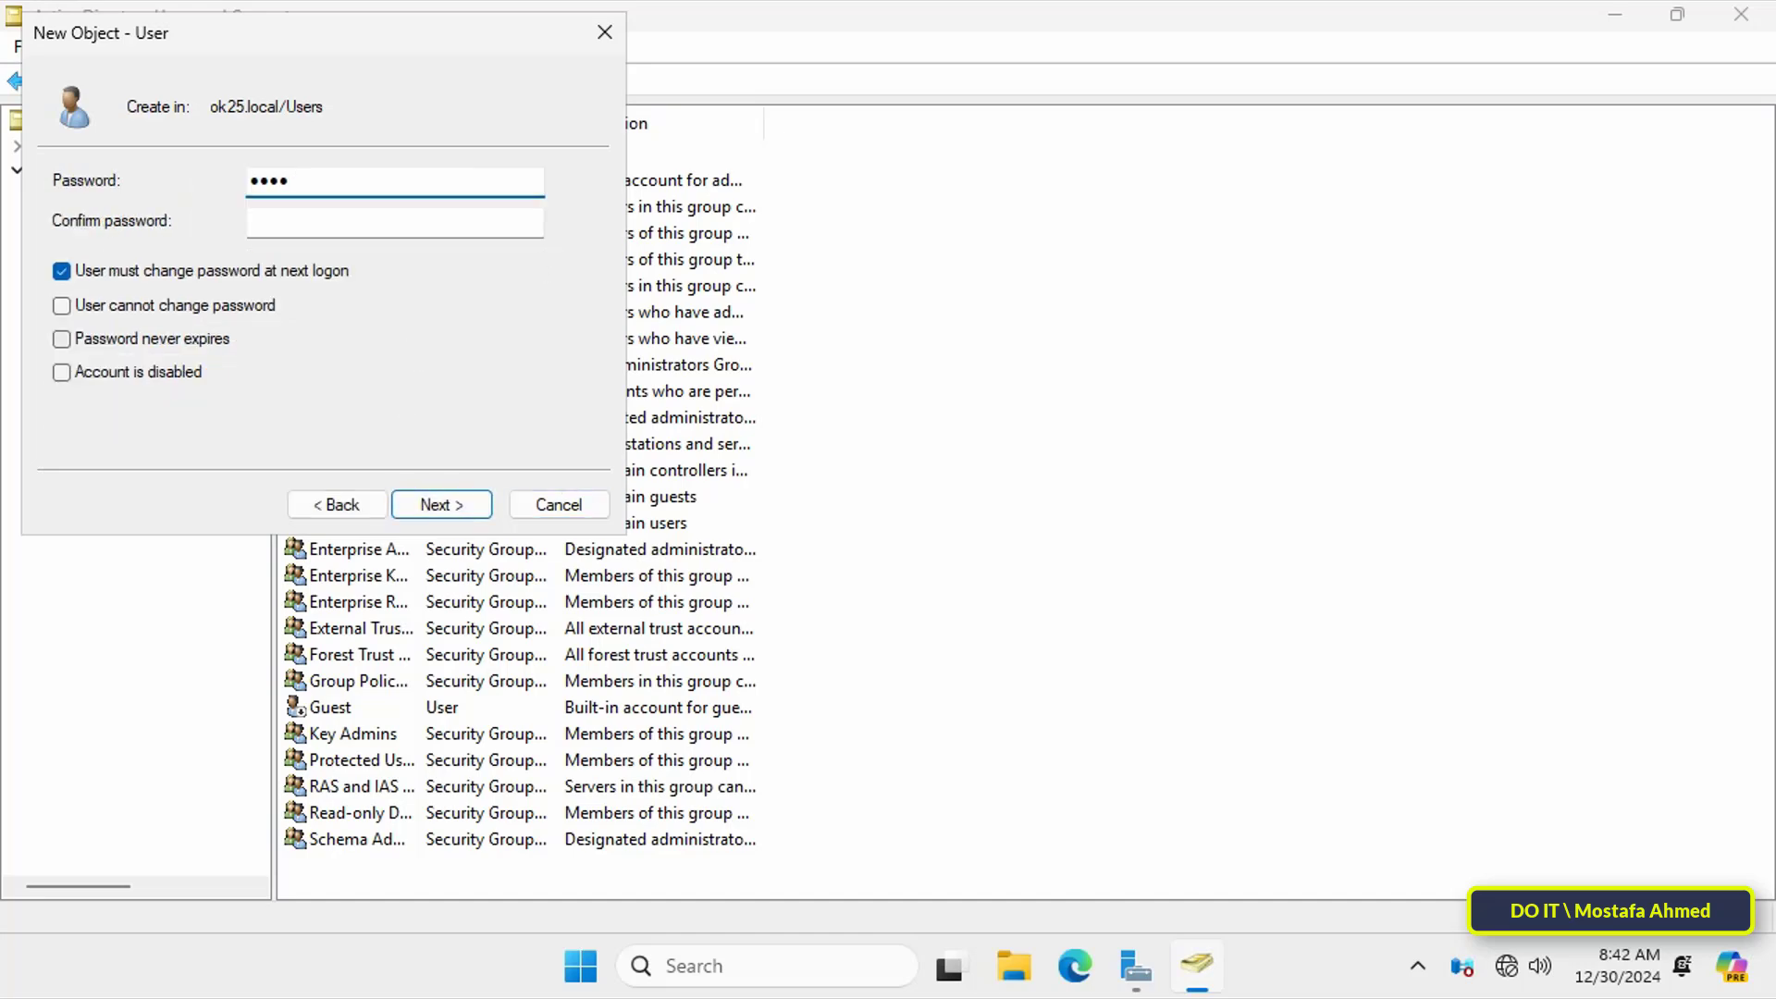
{"action": "type", "text": "••••••"}
{"action": "key", "text": "Tab"}
{"action": "type", "text": "••••••••"}
{"action": "left_click", "coordinate": [185, 270]}
{"action": "left_click", "coordinate": [185, 305]}
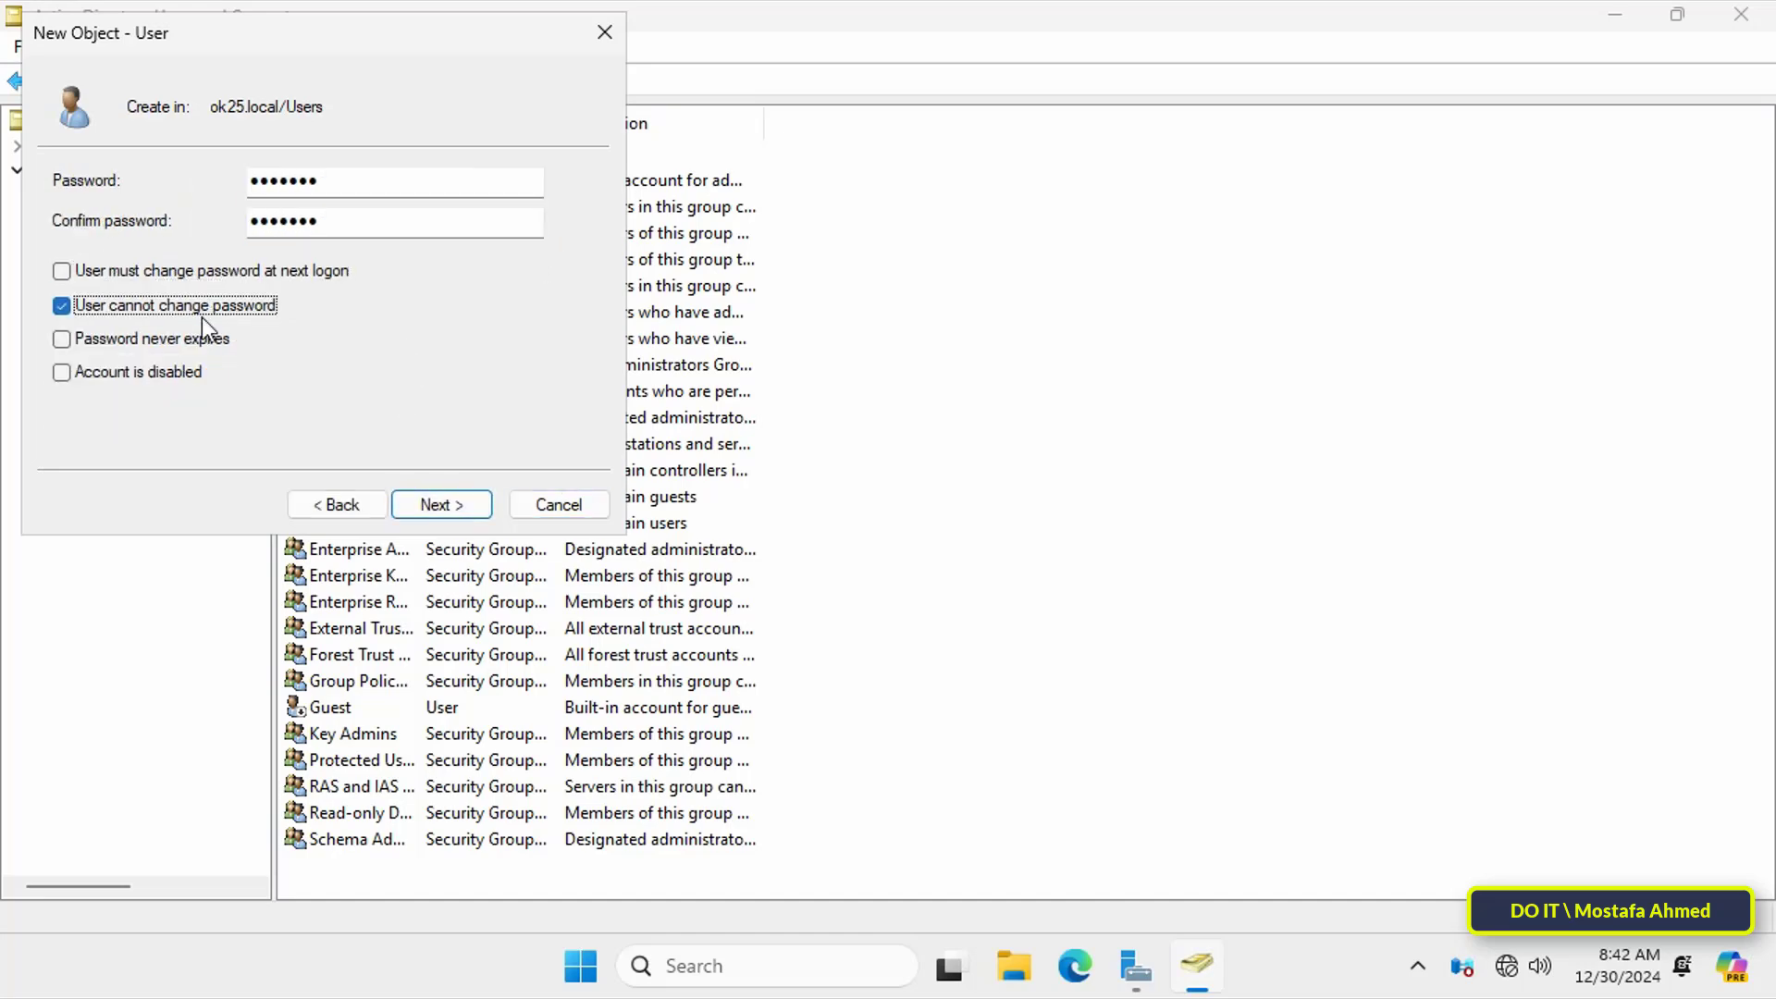
{"action": "left_click", "coordinate": [185, 339]}
{"action": "left_click", "coordinate": [441, 504]}
{"action": "left_click", "coordinate": [467, 491]}
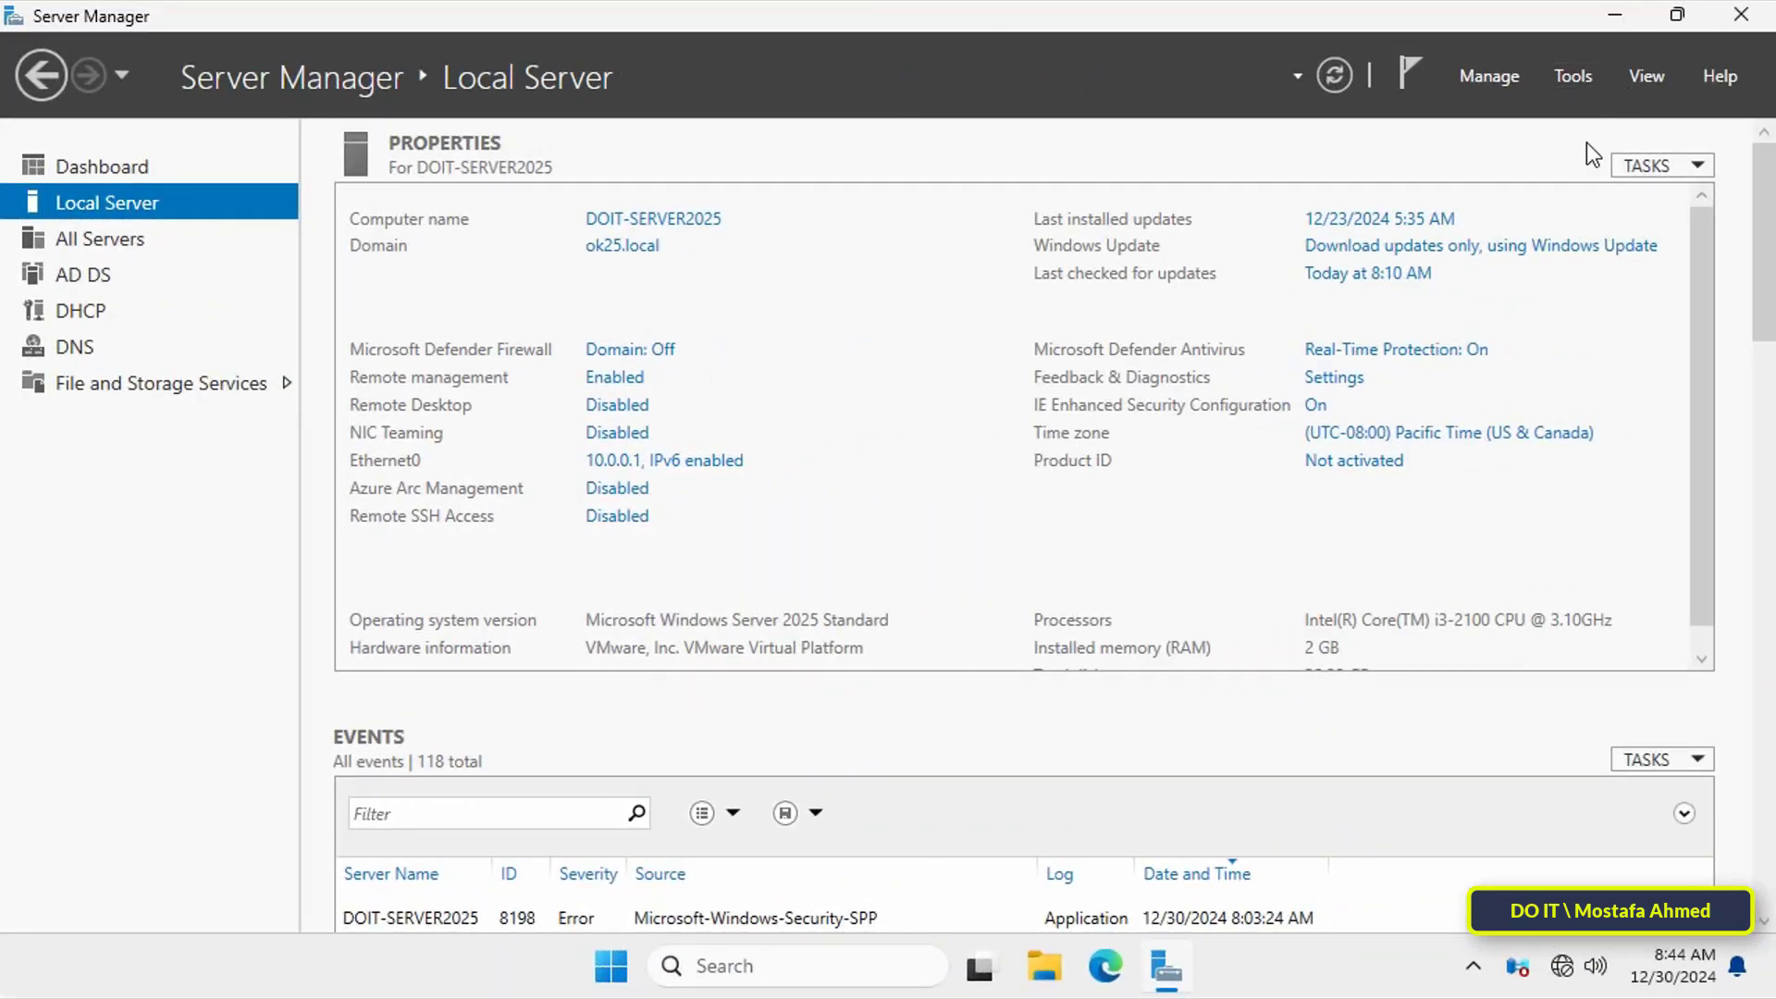
Step: Confirm NEW TEST appears in ok25.local's Users and both domain controllers are listed
{"action": "left_click", "coordinate": [1578, 81]}
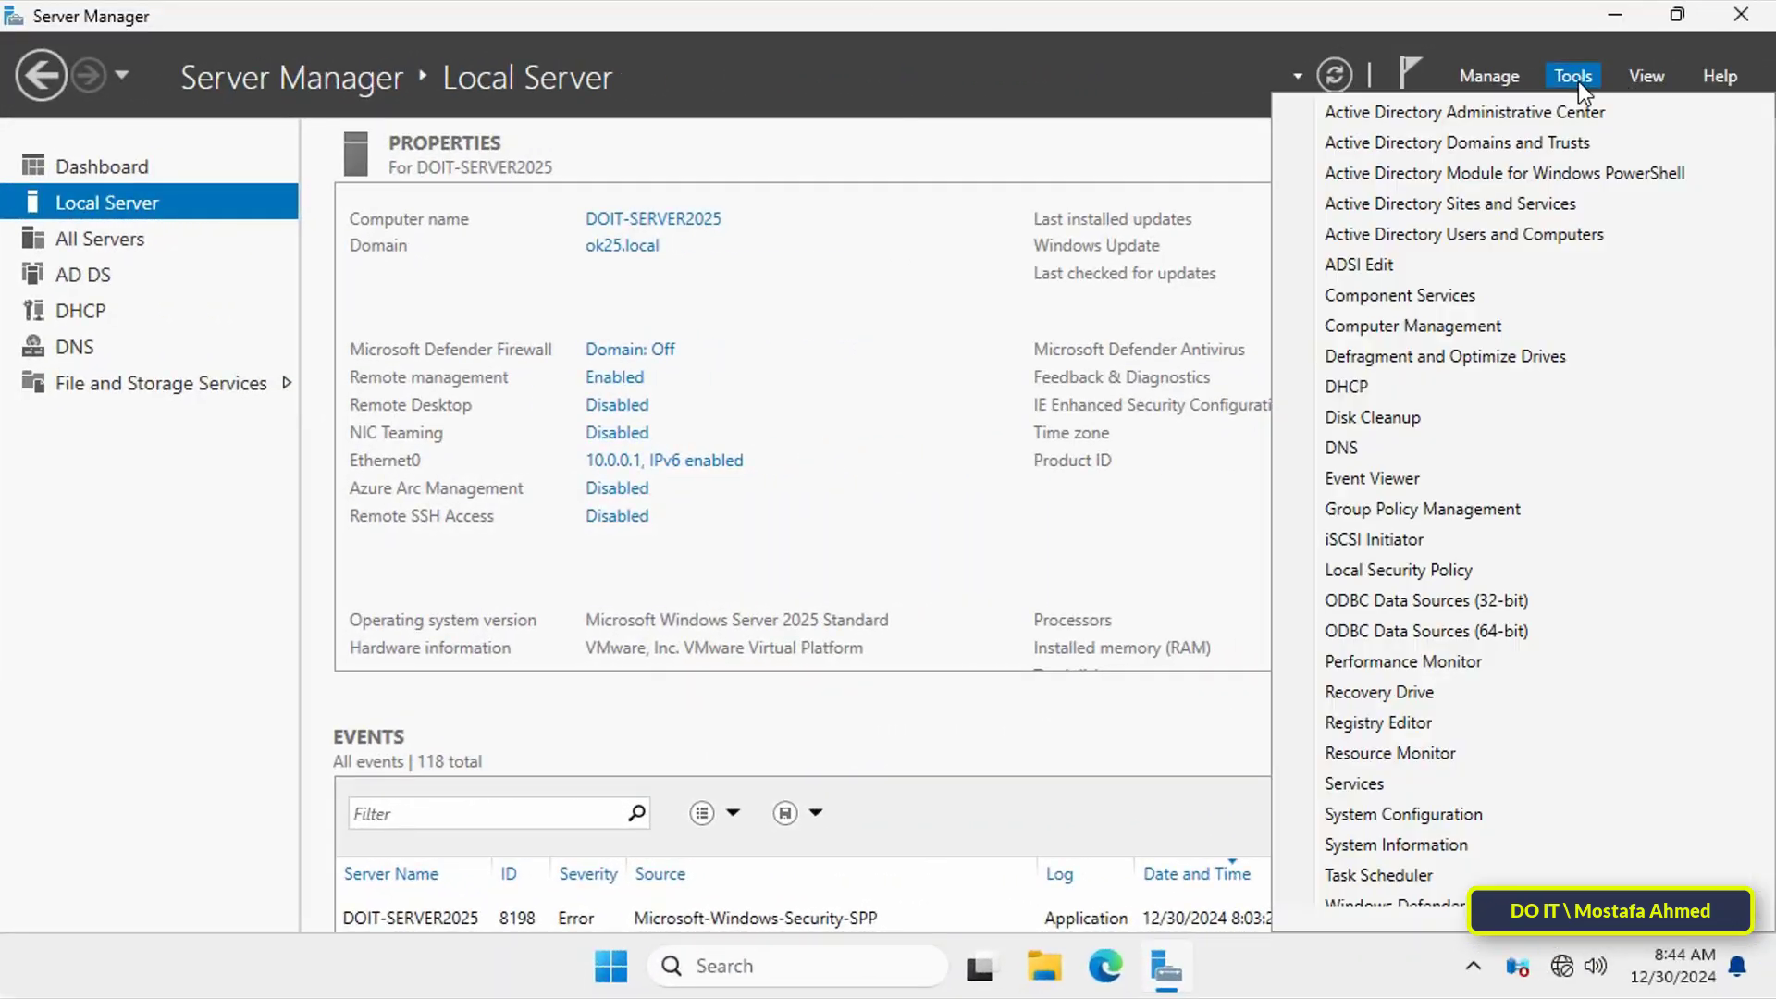
{"action": "left_click", "coordinate": [1439, 236]}
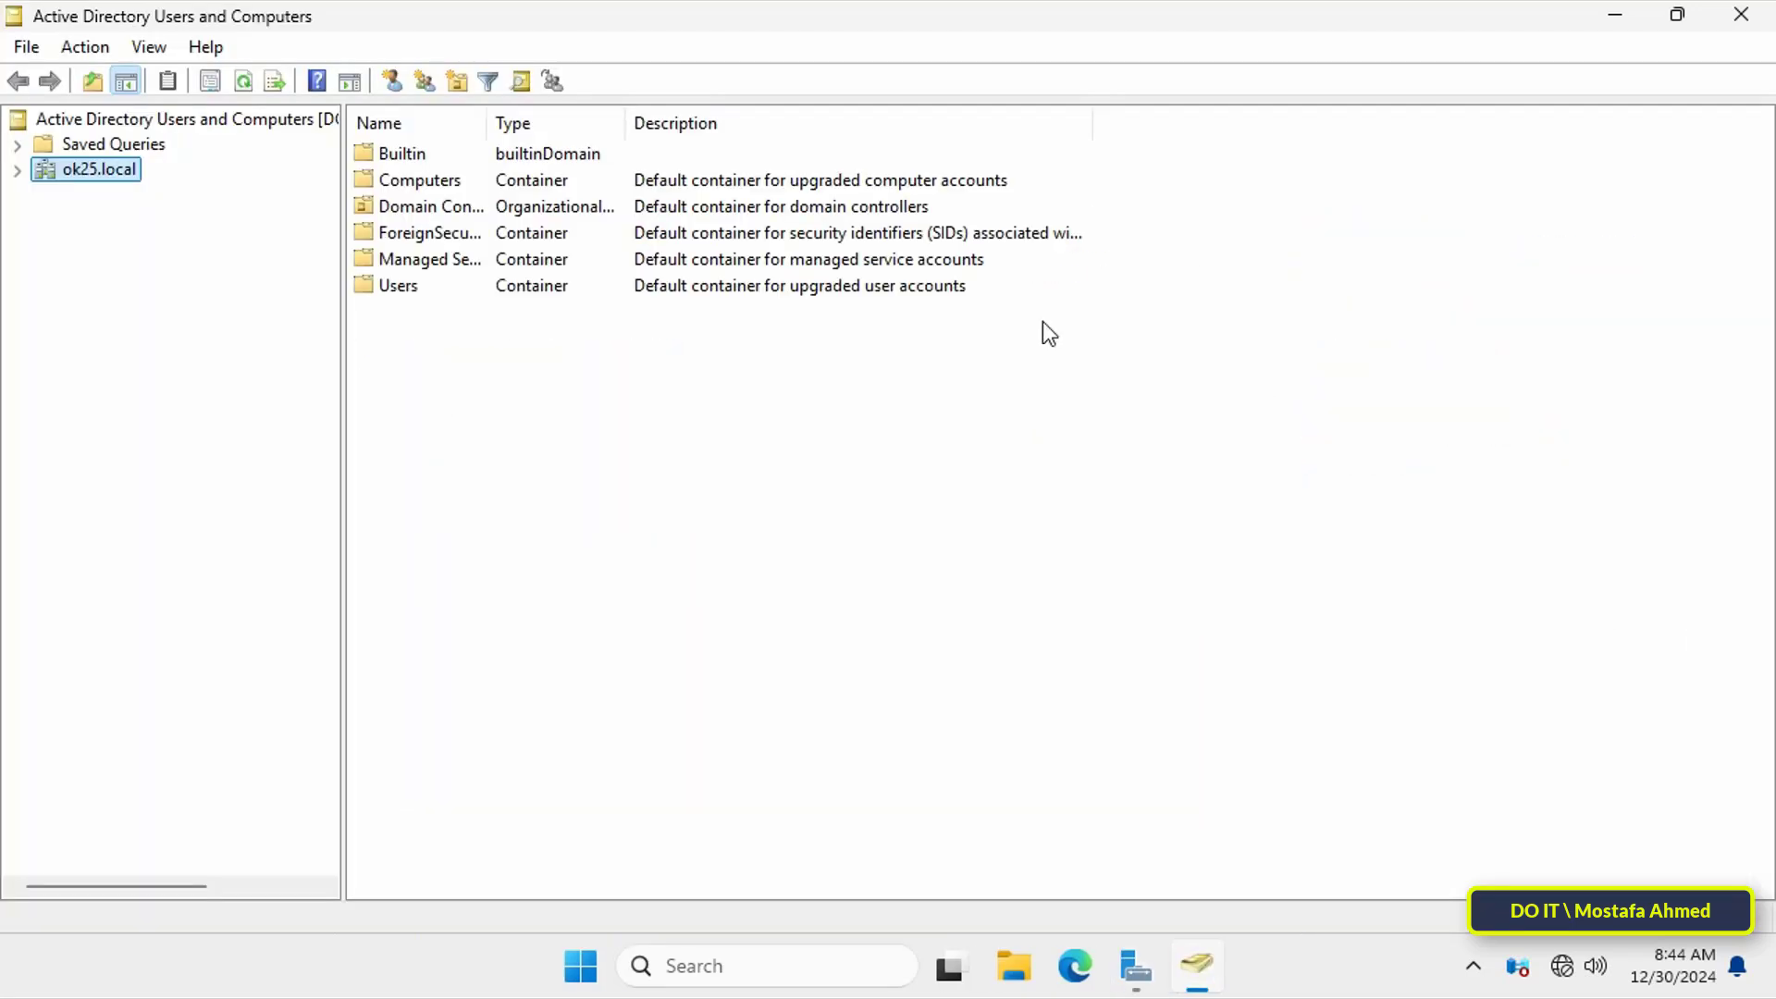
{"action": "left_click", "coordinate": [20, 172]}
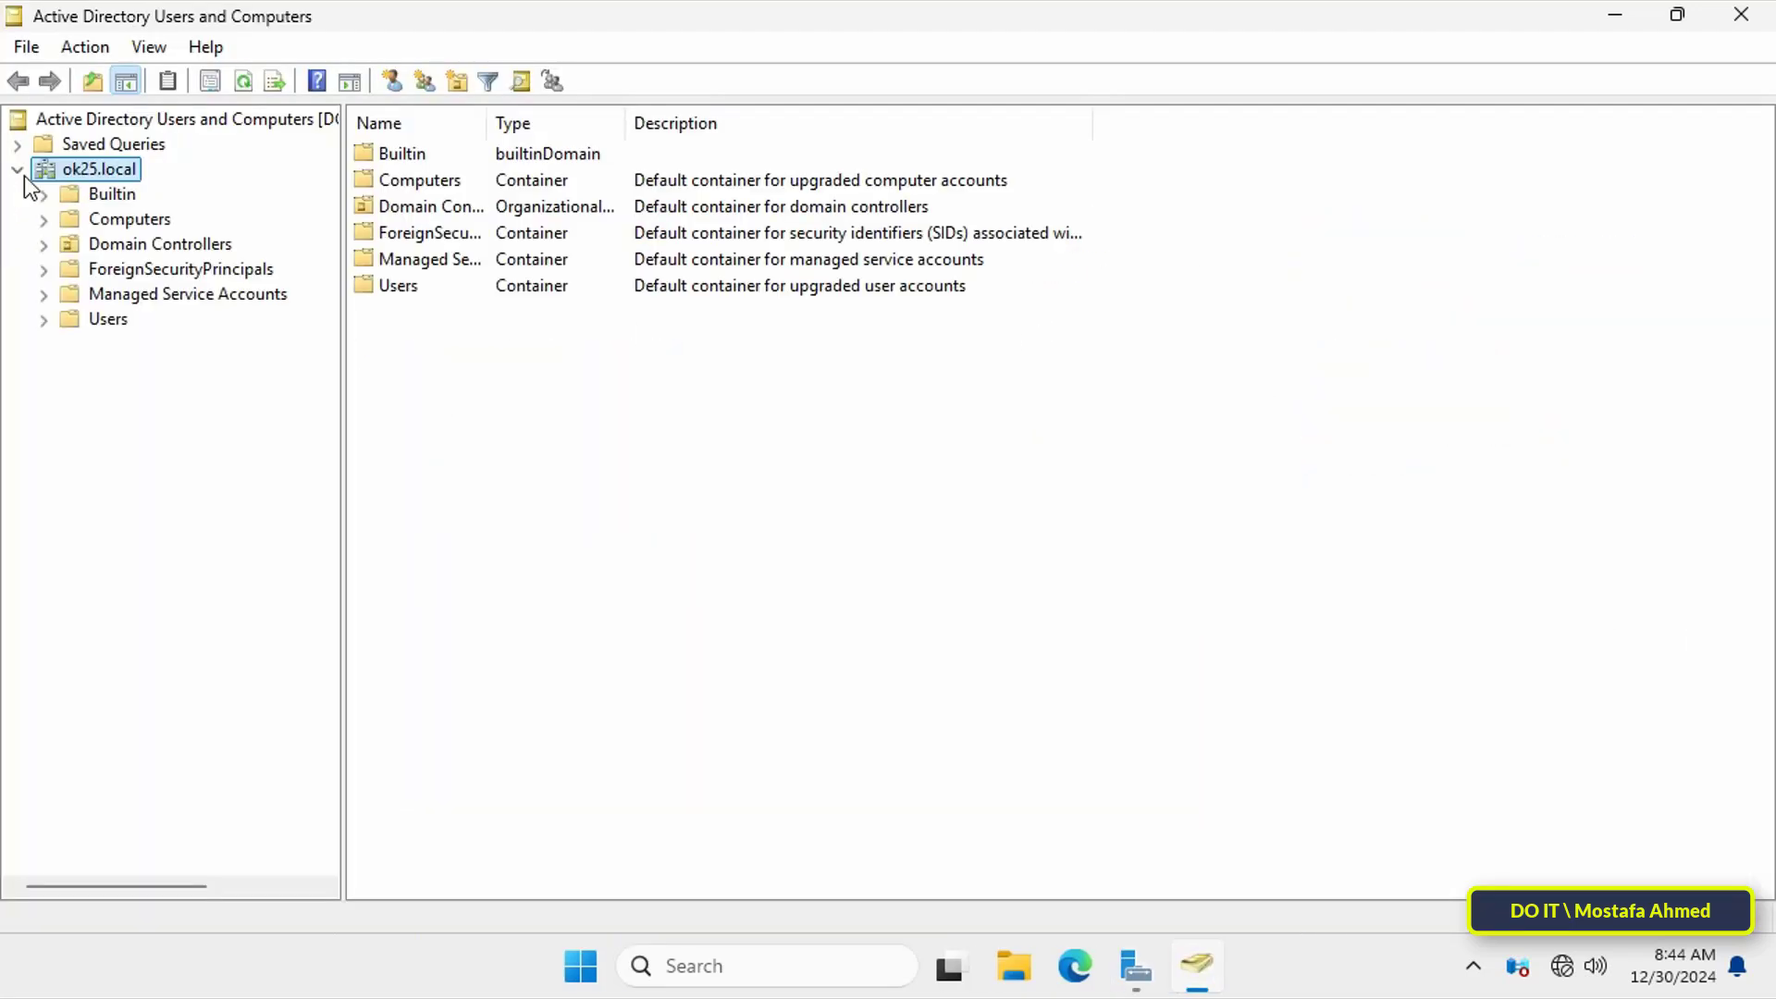
{"action": "left_click", "coordinate": [93, 322]}
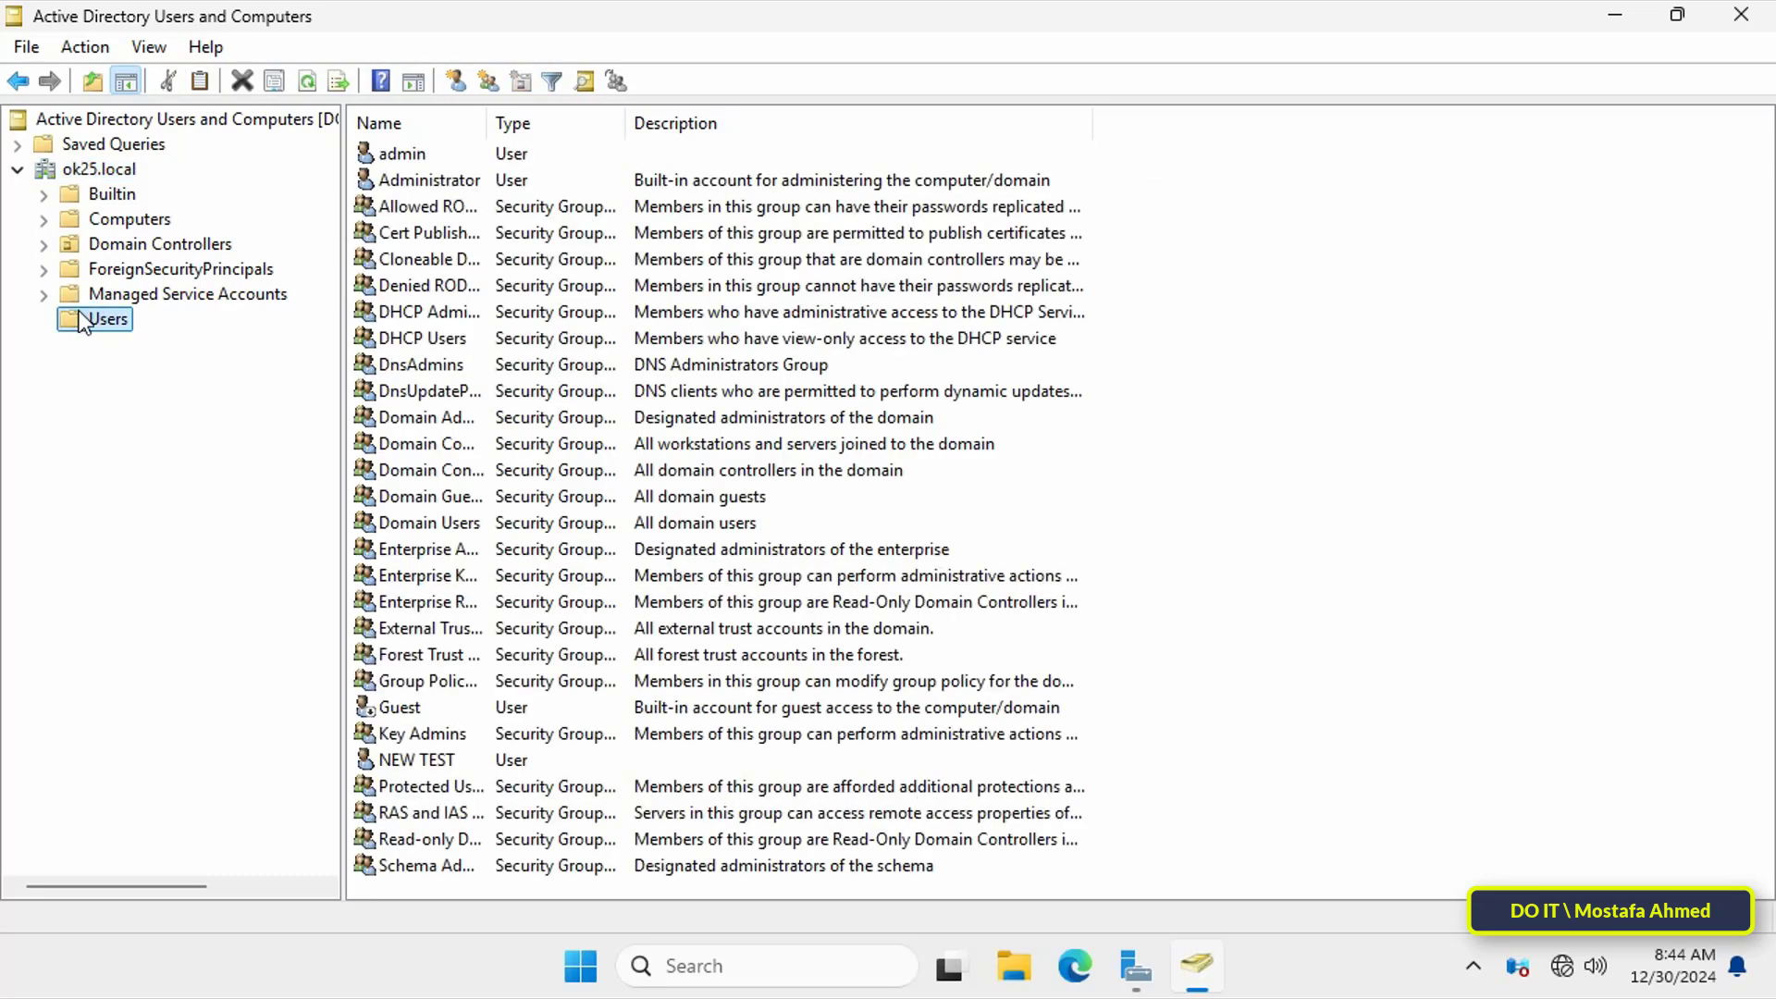
{"action": "left_click", "coordinate": [404, 737]}
{"action": "left_click", "coordinate": [452, 789]}
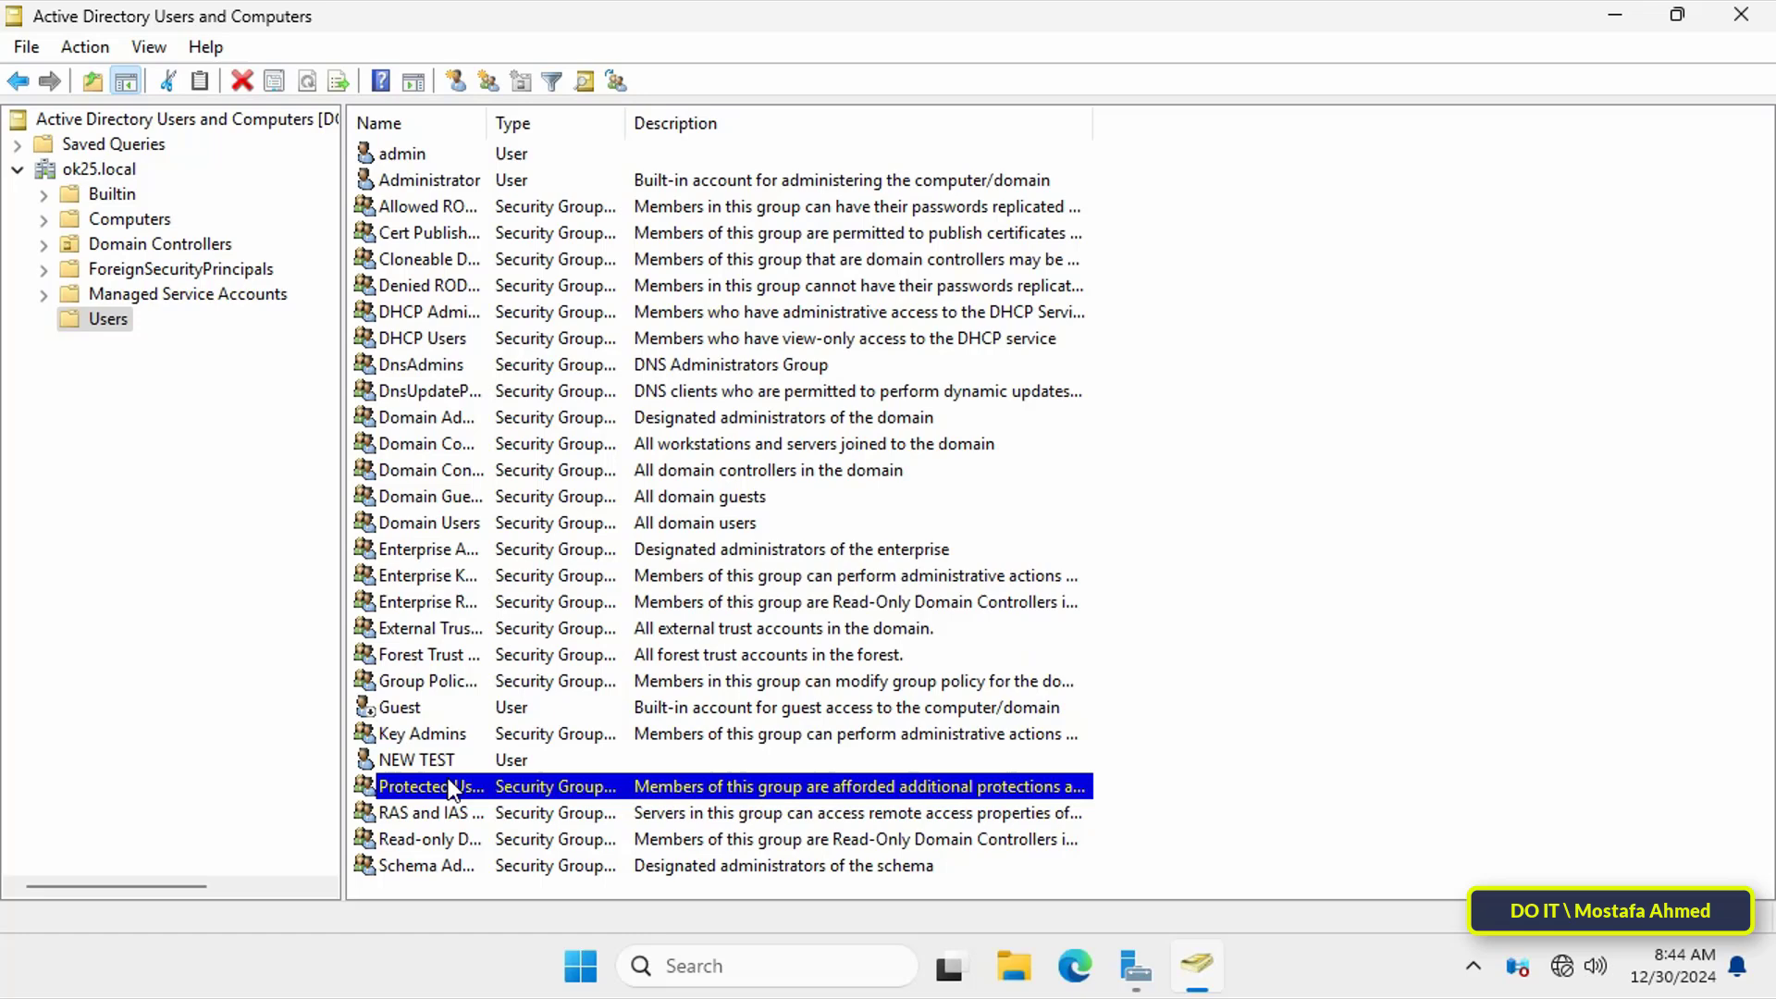
{"action": "left_click", "coordinate": [453, 761]}
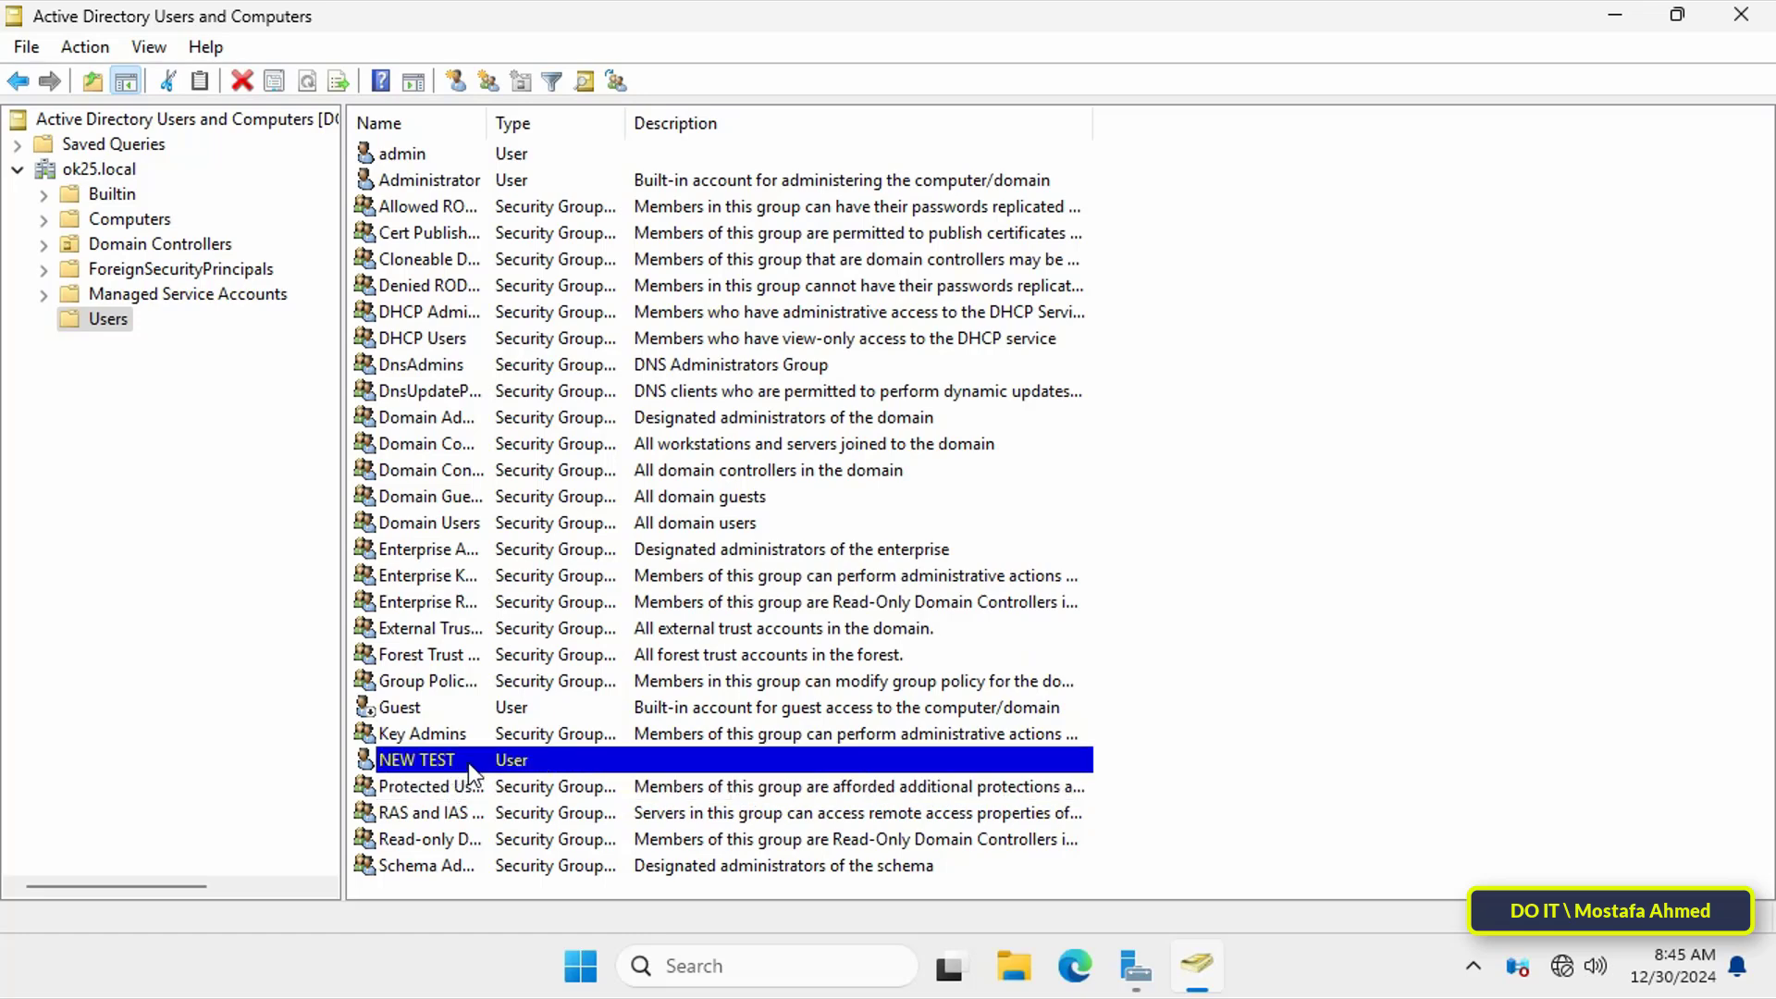
{"action": "left_click", "coordinate": [153, 246]}
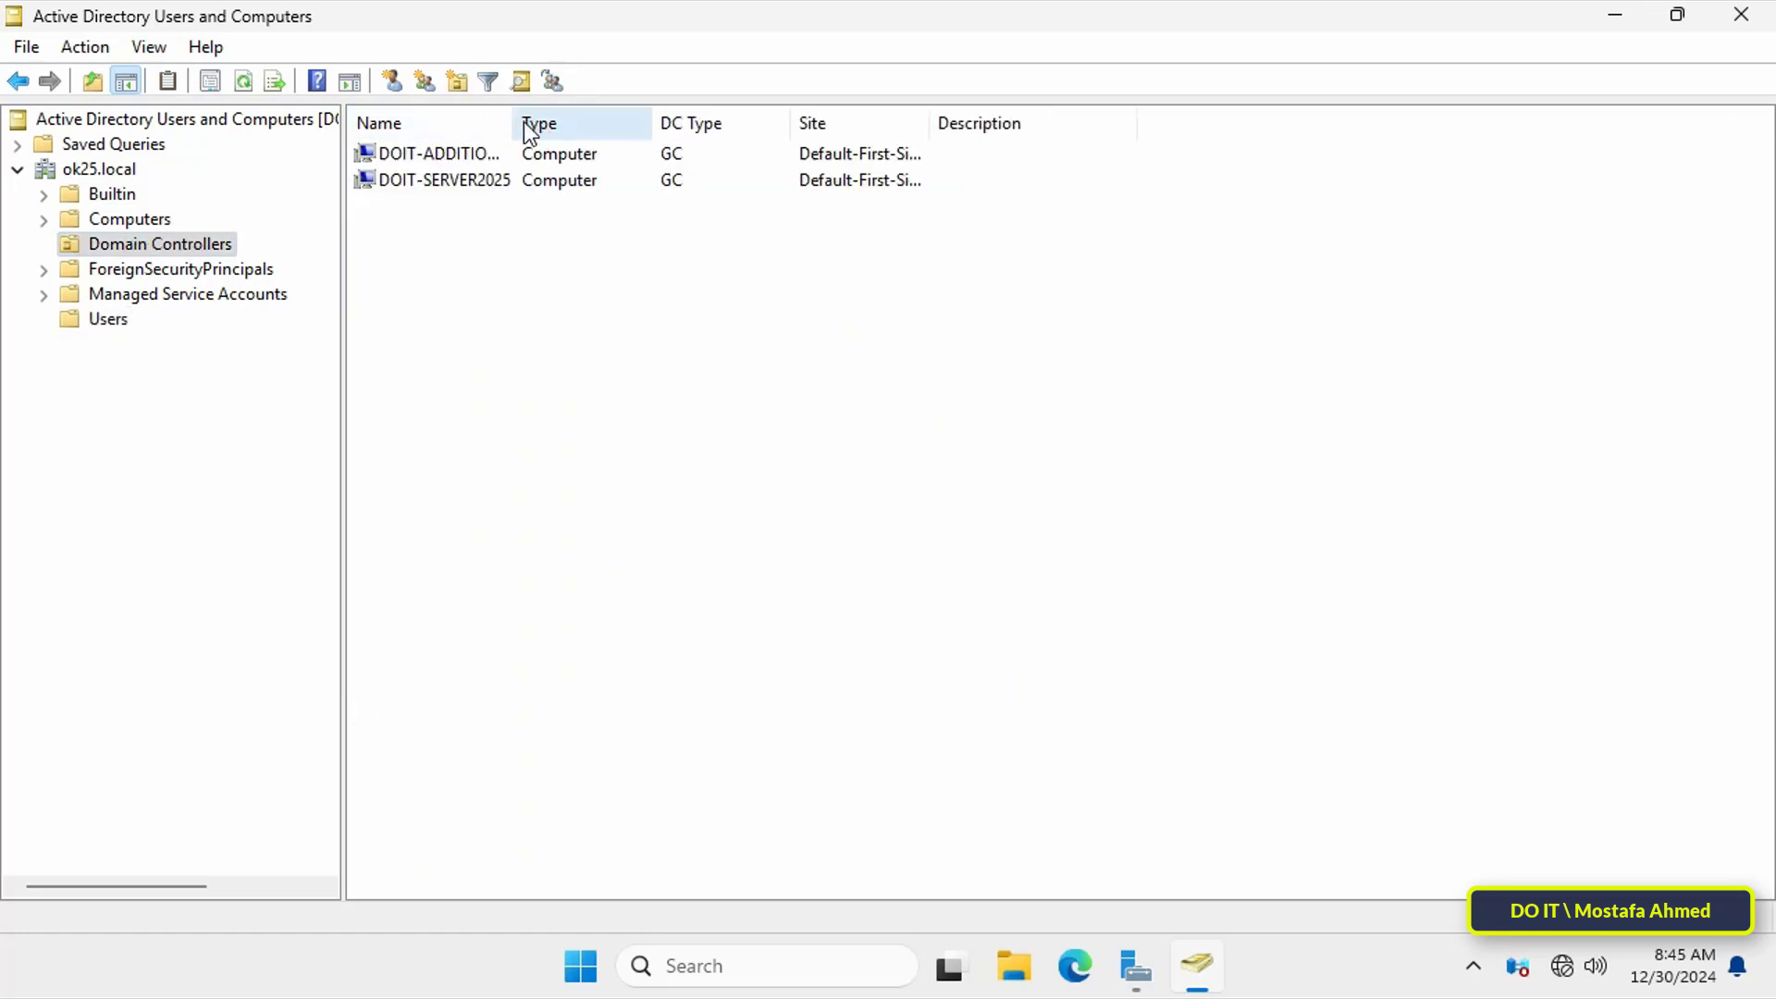
{"action": "left_click_drag", "start_coordinate": [525, 121], "coordinate": [718, 120]}
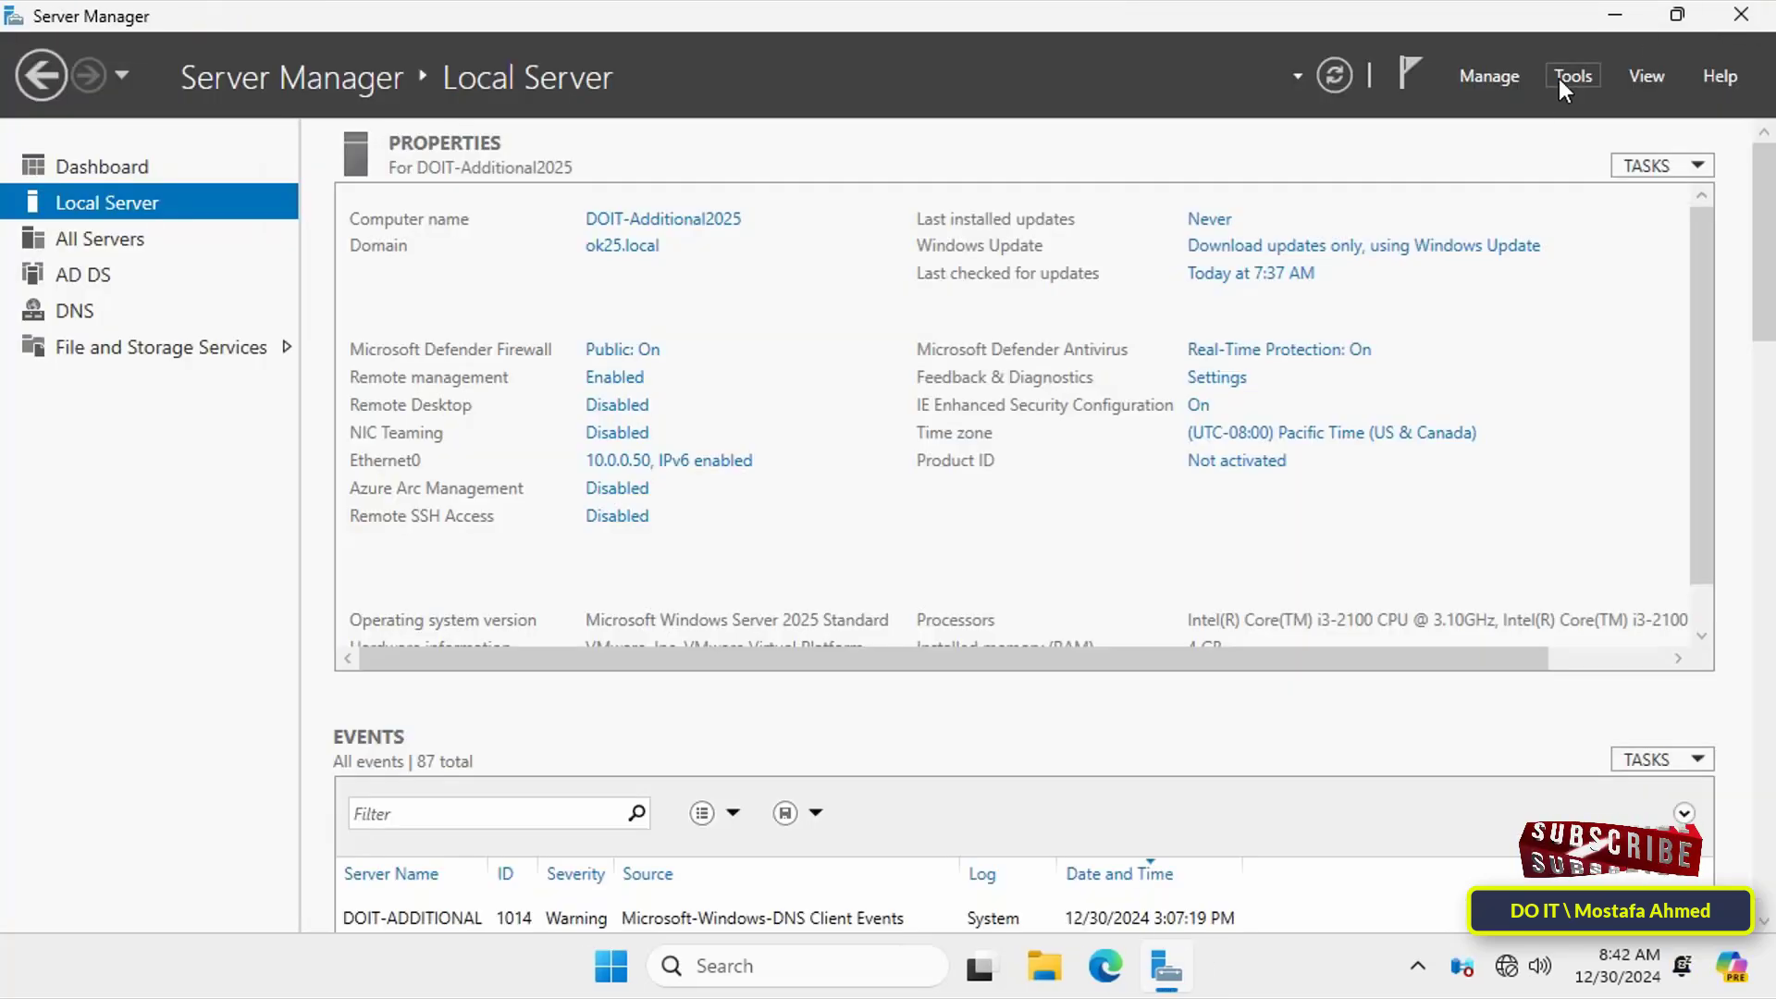
{"action": "left_click", "coordinate": [1570, 76]}
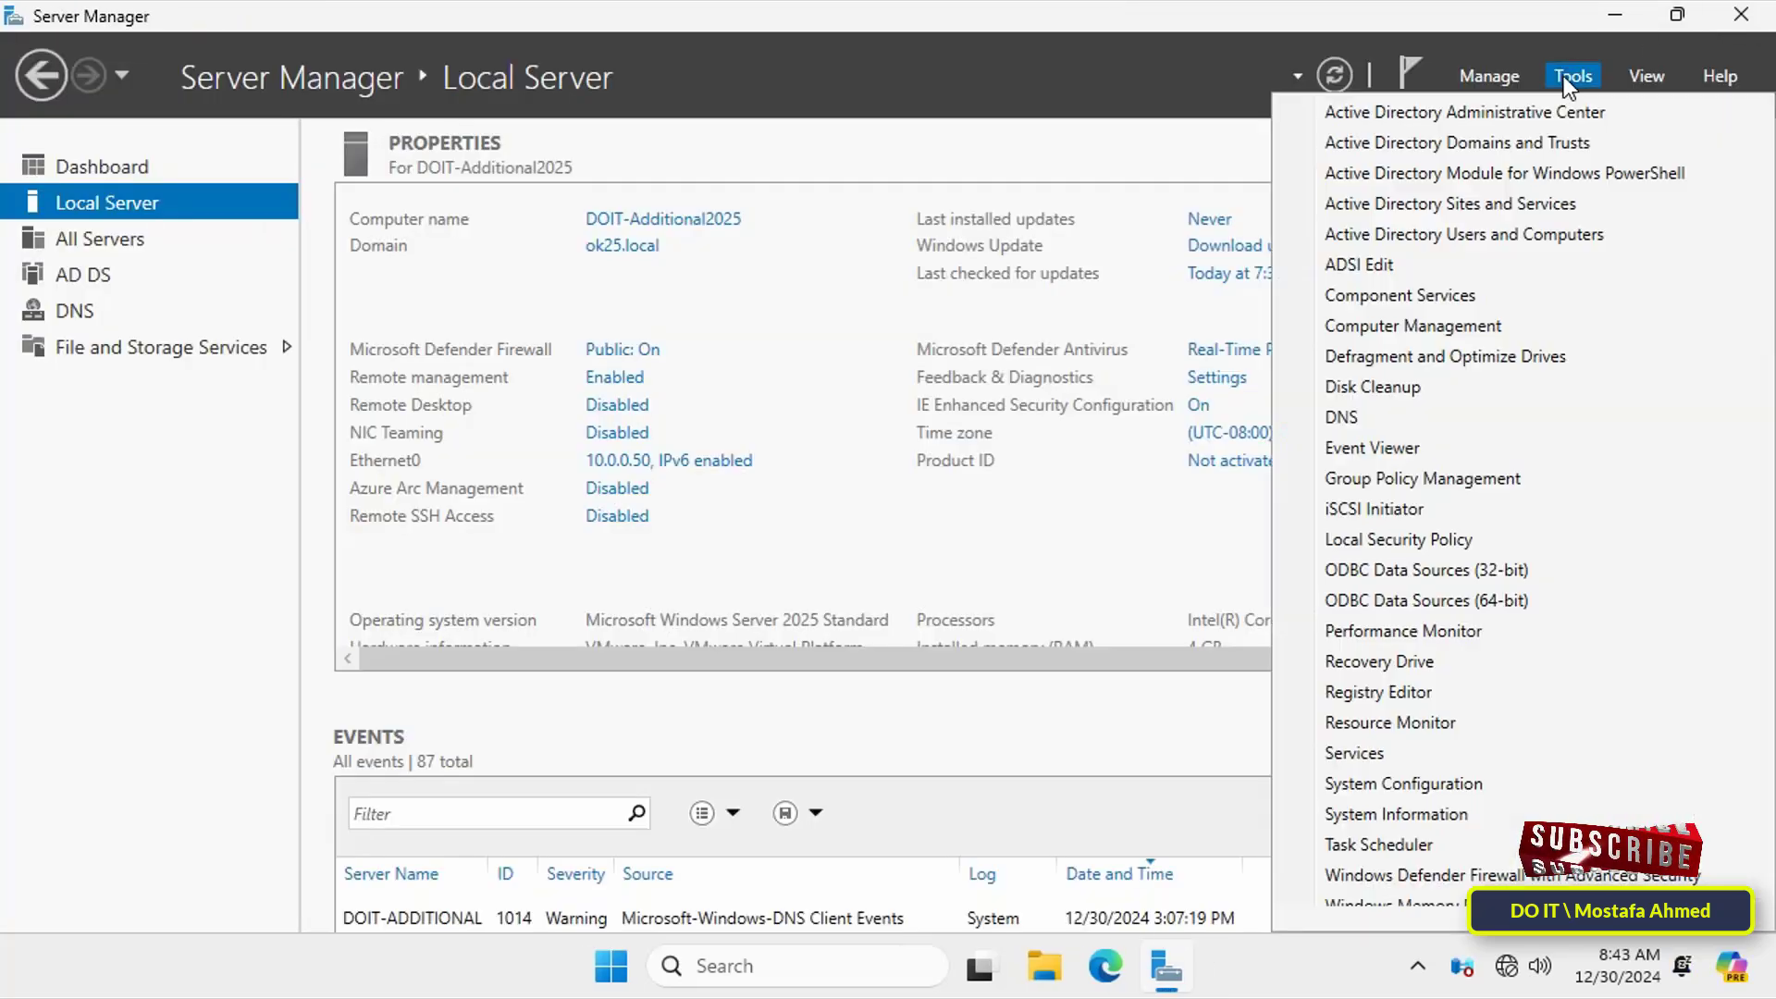
{"action": "left_click", "coordinate": [1397, 416]}
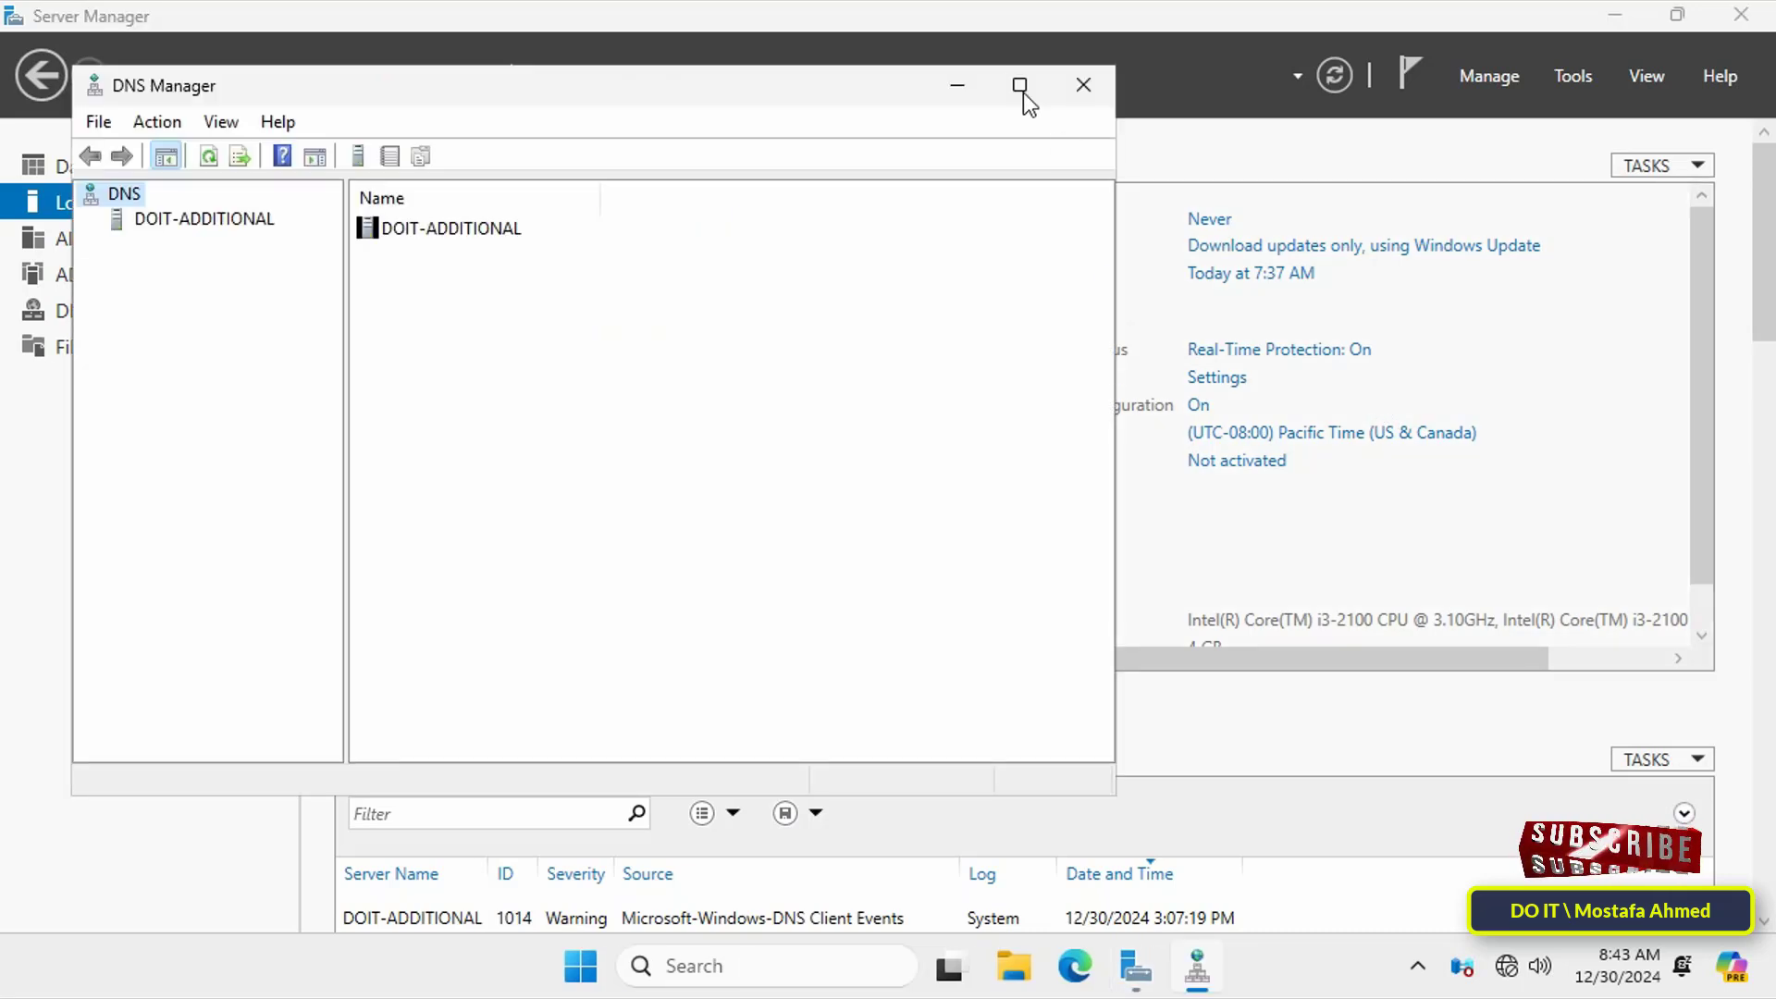
{"action": "left_click", "coordinate": [1038, 85]}
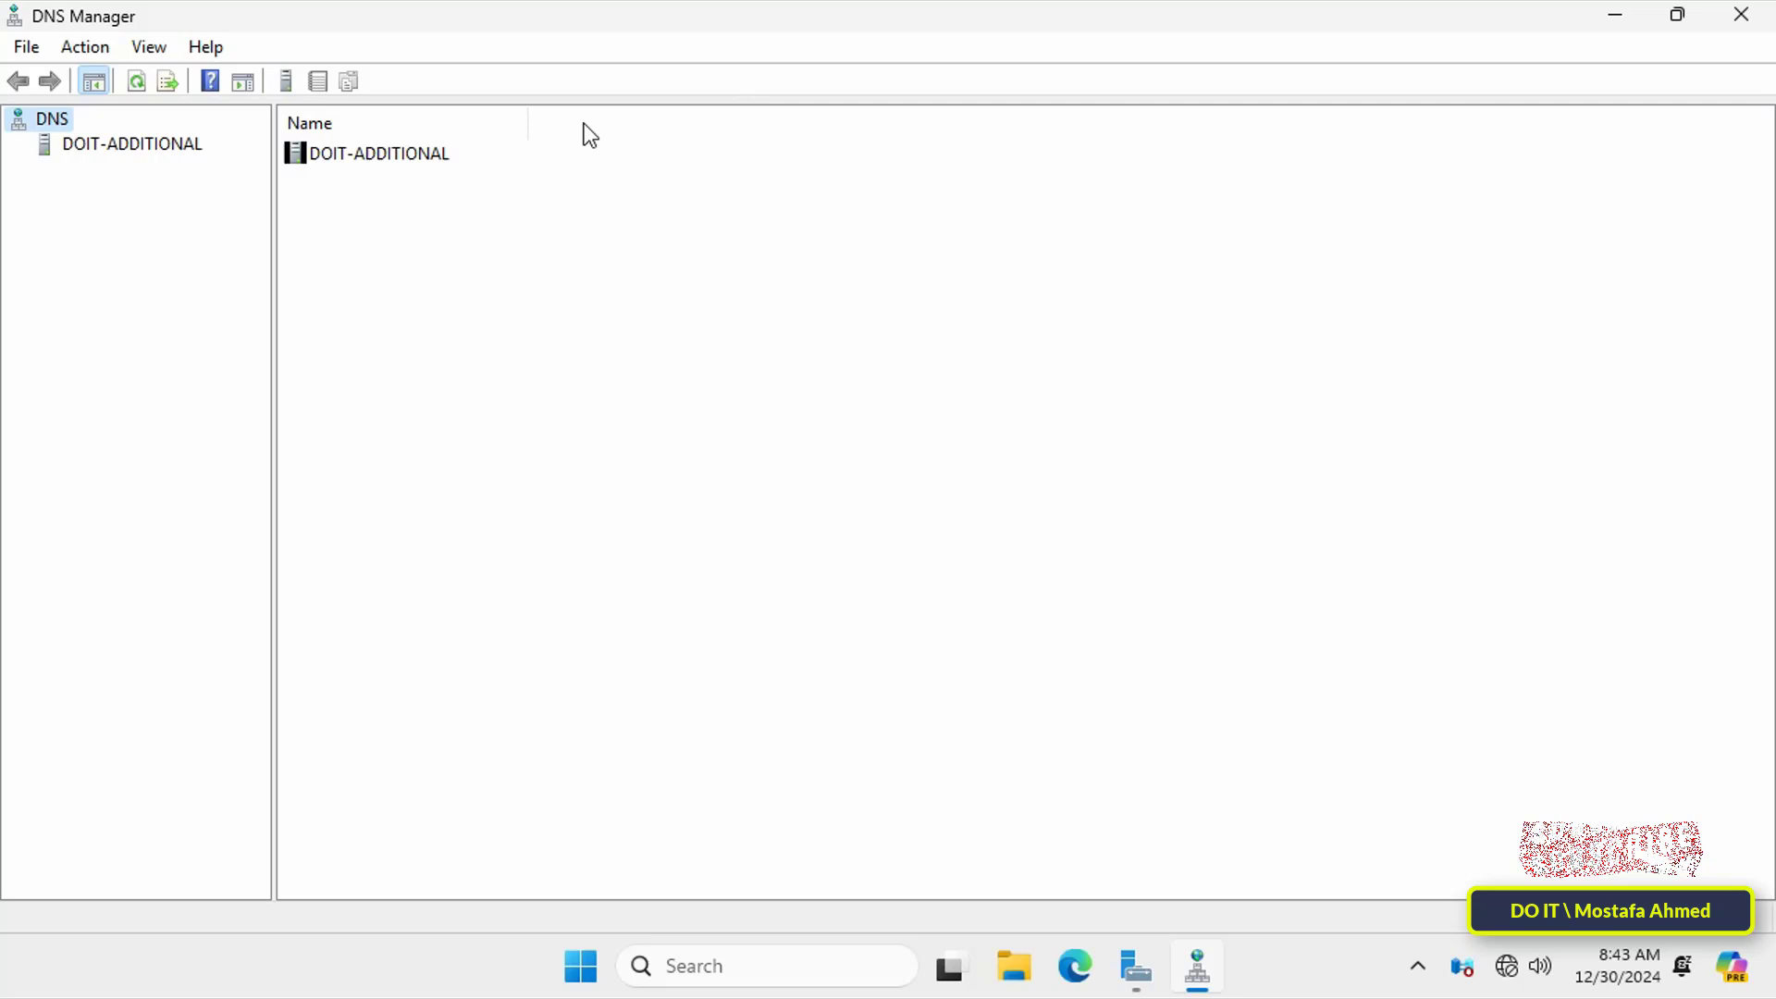
{"action": "left_click_drag", "start_coordinate": [272, 268], "coordinate": [338, 262]}
{"action": "left_click", "coordinate": [104, 146]}
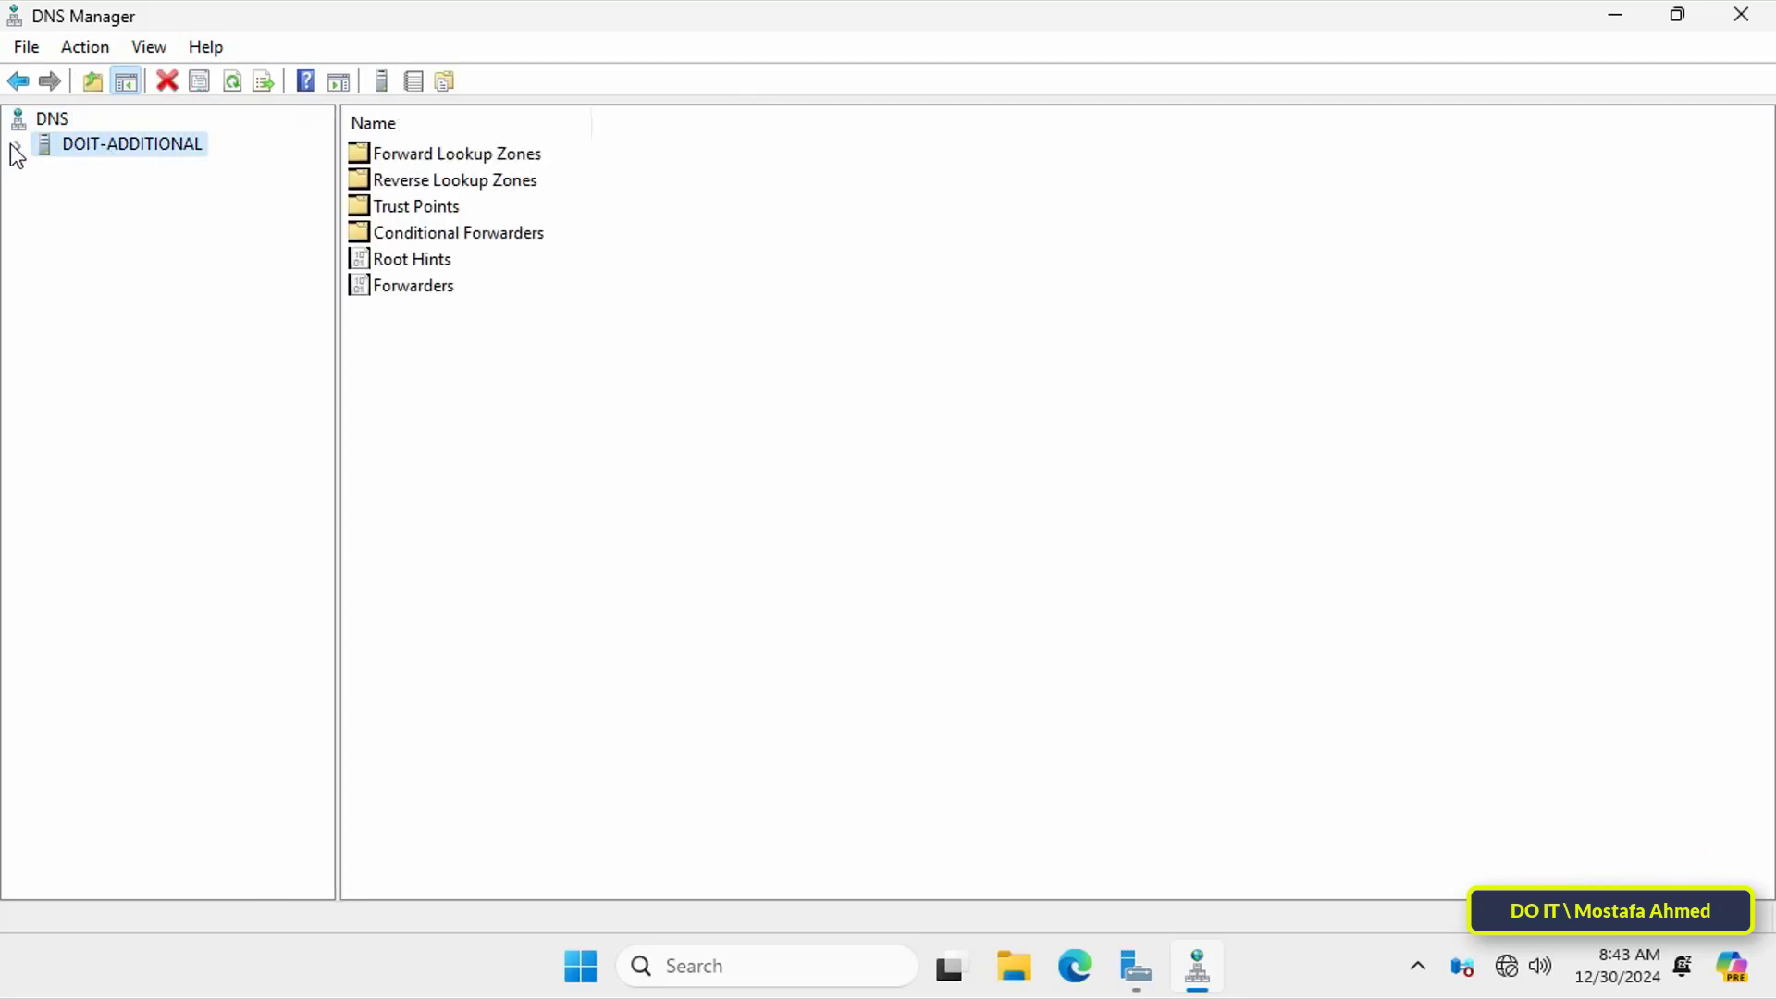
{"action": "left_click", "coordinate": [17, 146]}
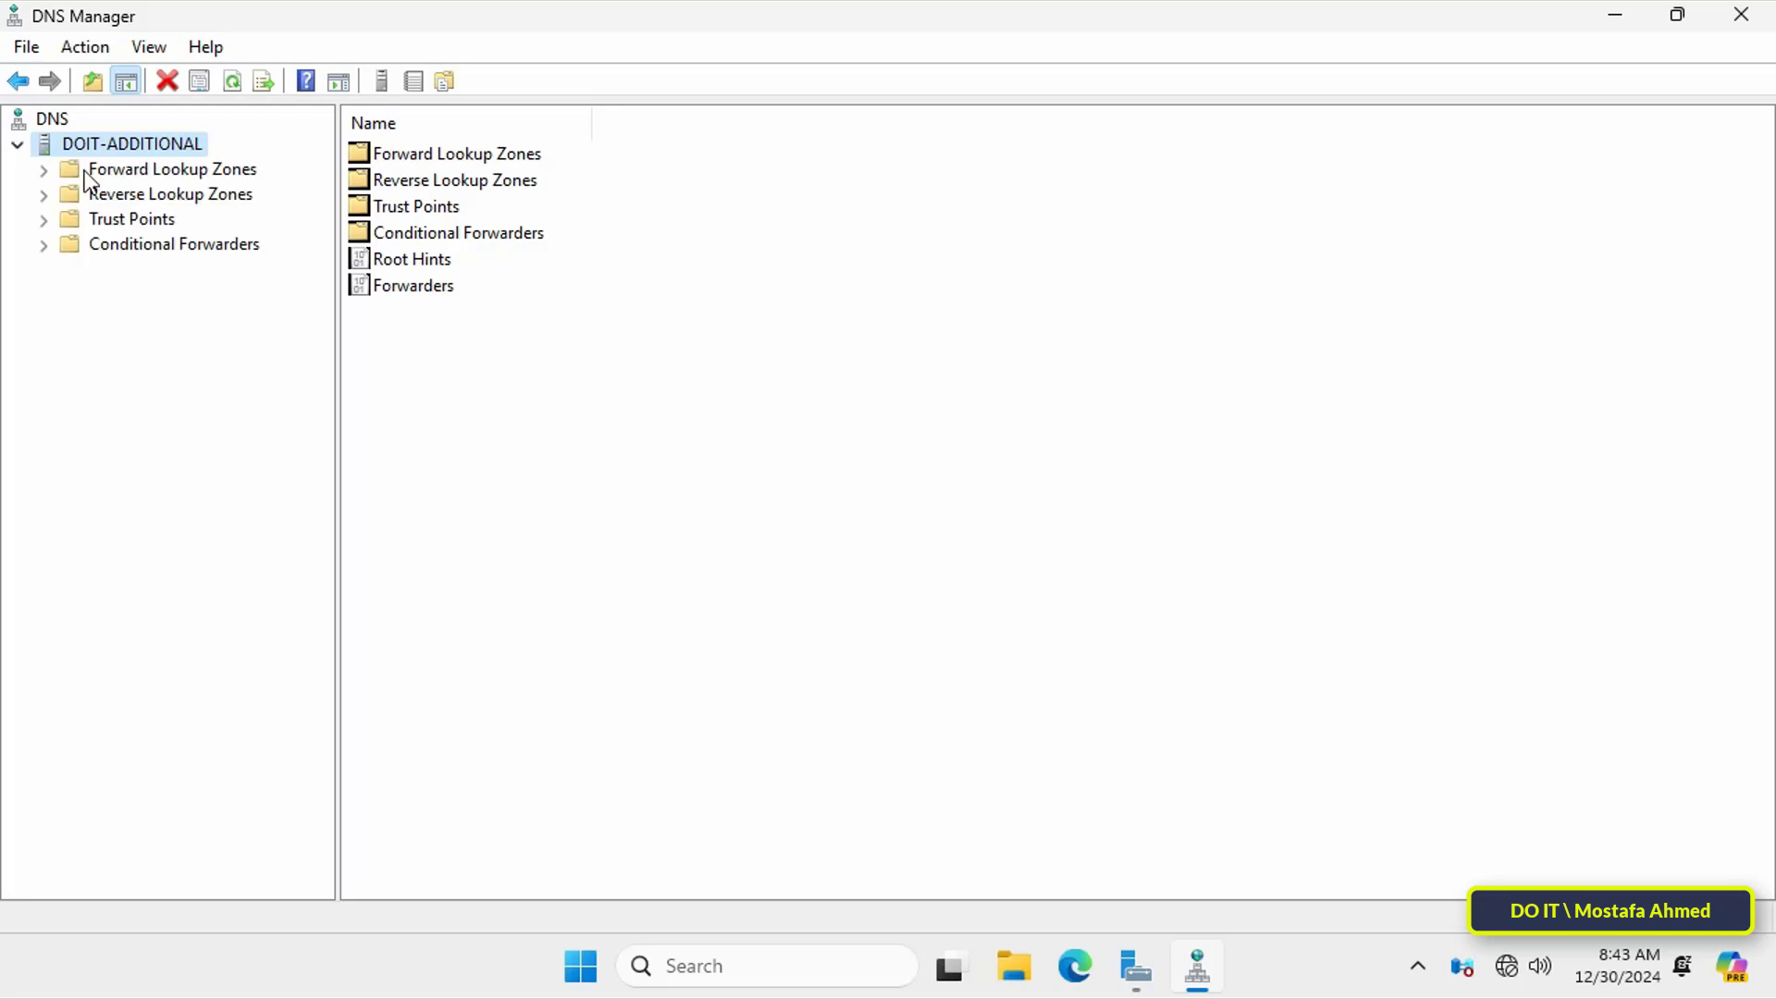
{"action": "left_click", "coordinate": [46, 168]}
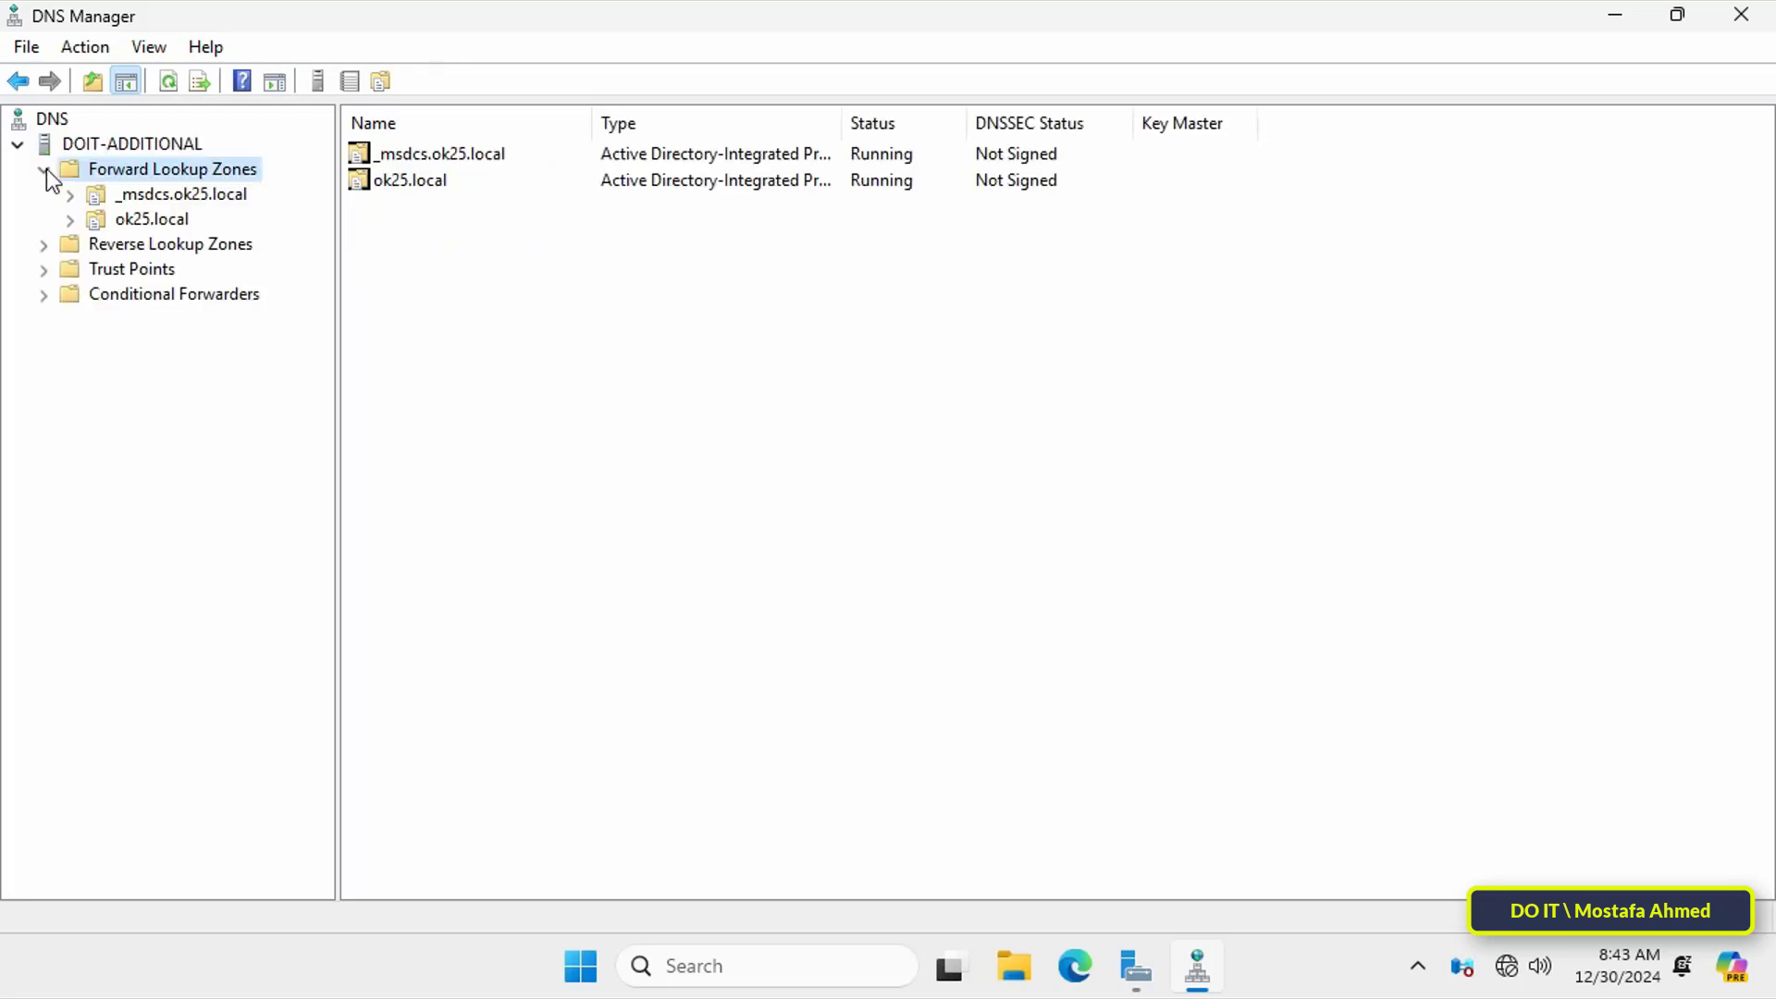
{"action": "left_click", "coordinate": [125, 218]}
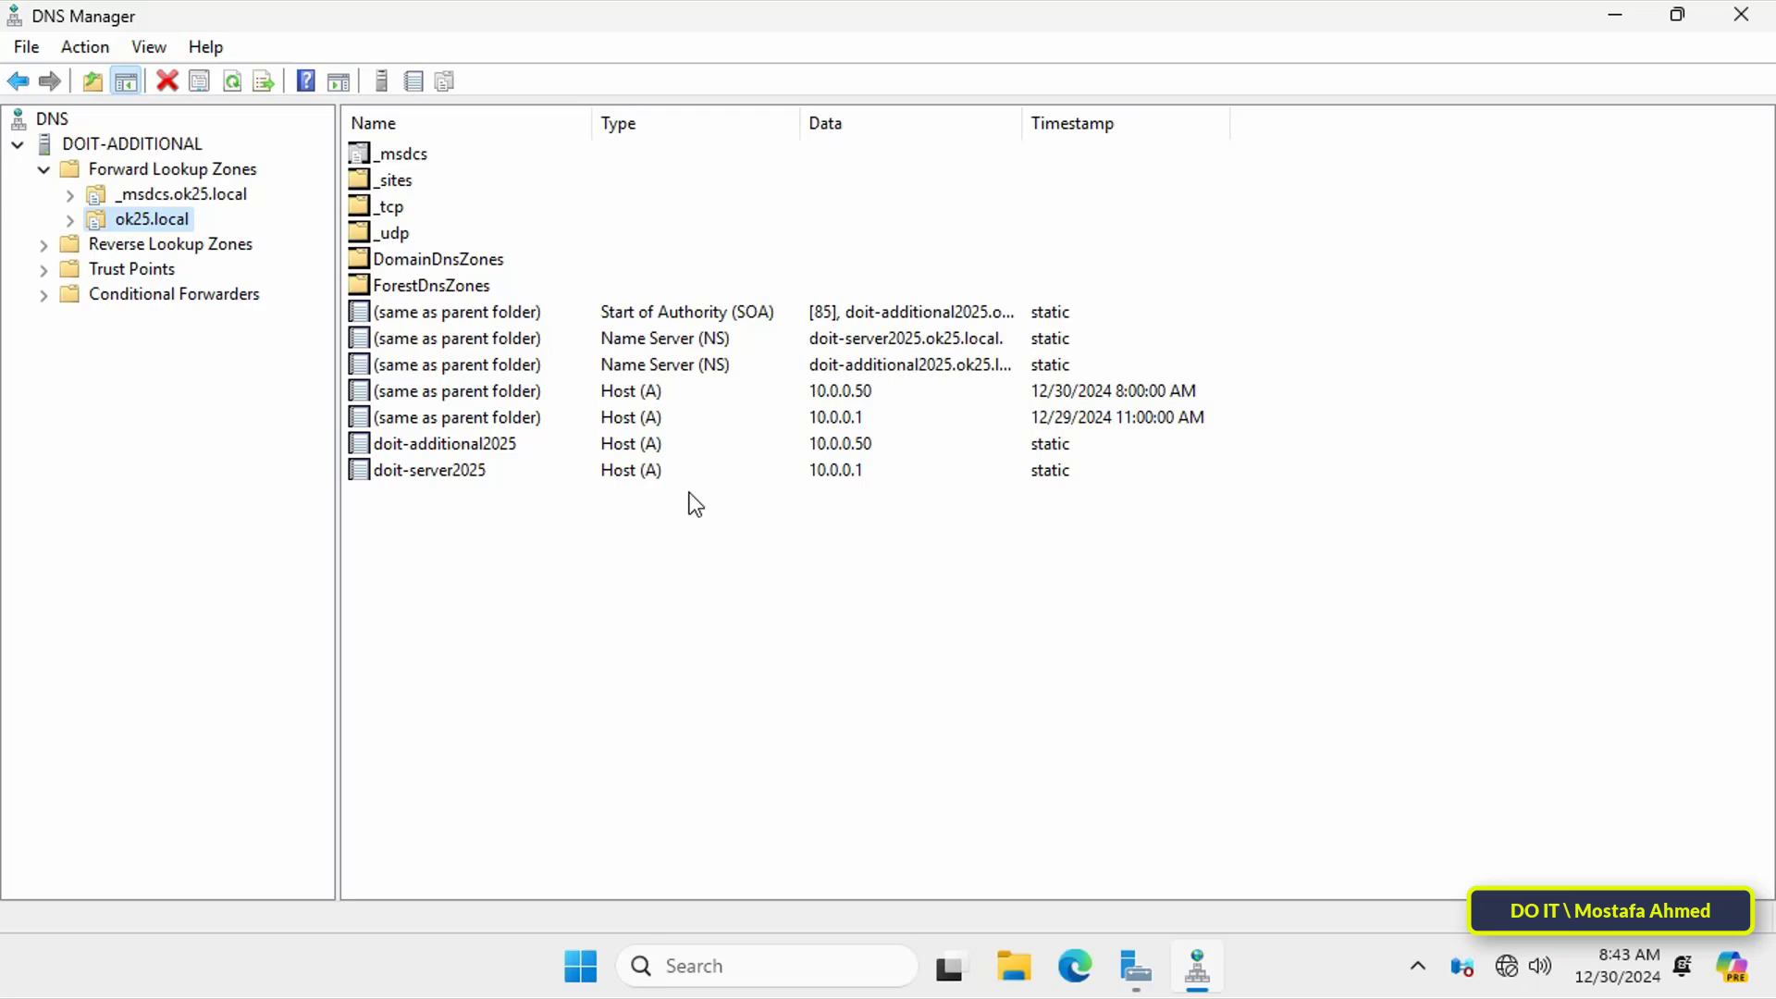
{"action": "left_click", "coordinate": [856, 452]}
{"action": "left_click", "coordinate": [841, 473]}
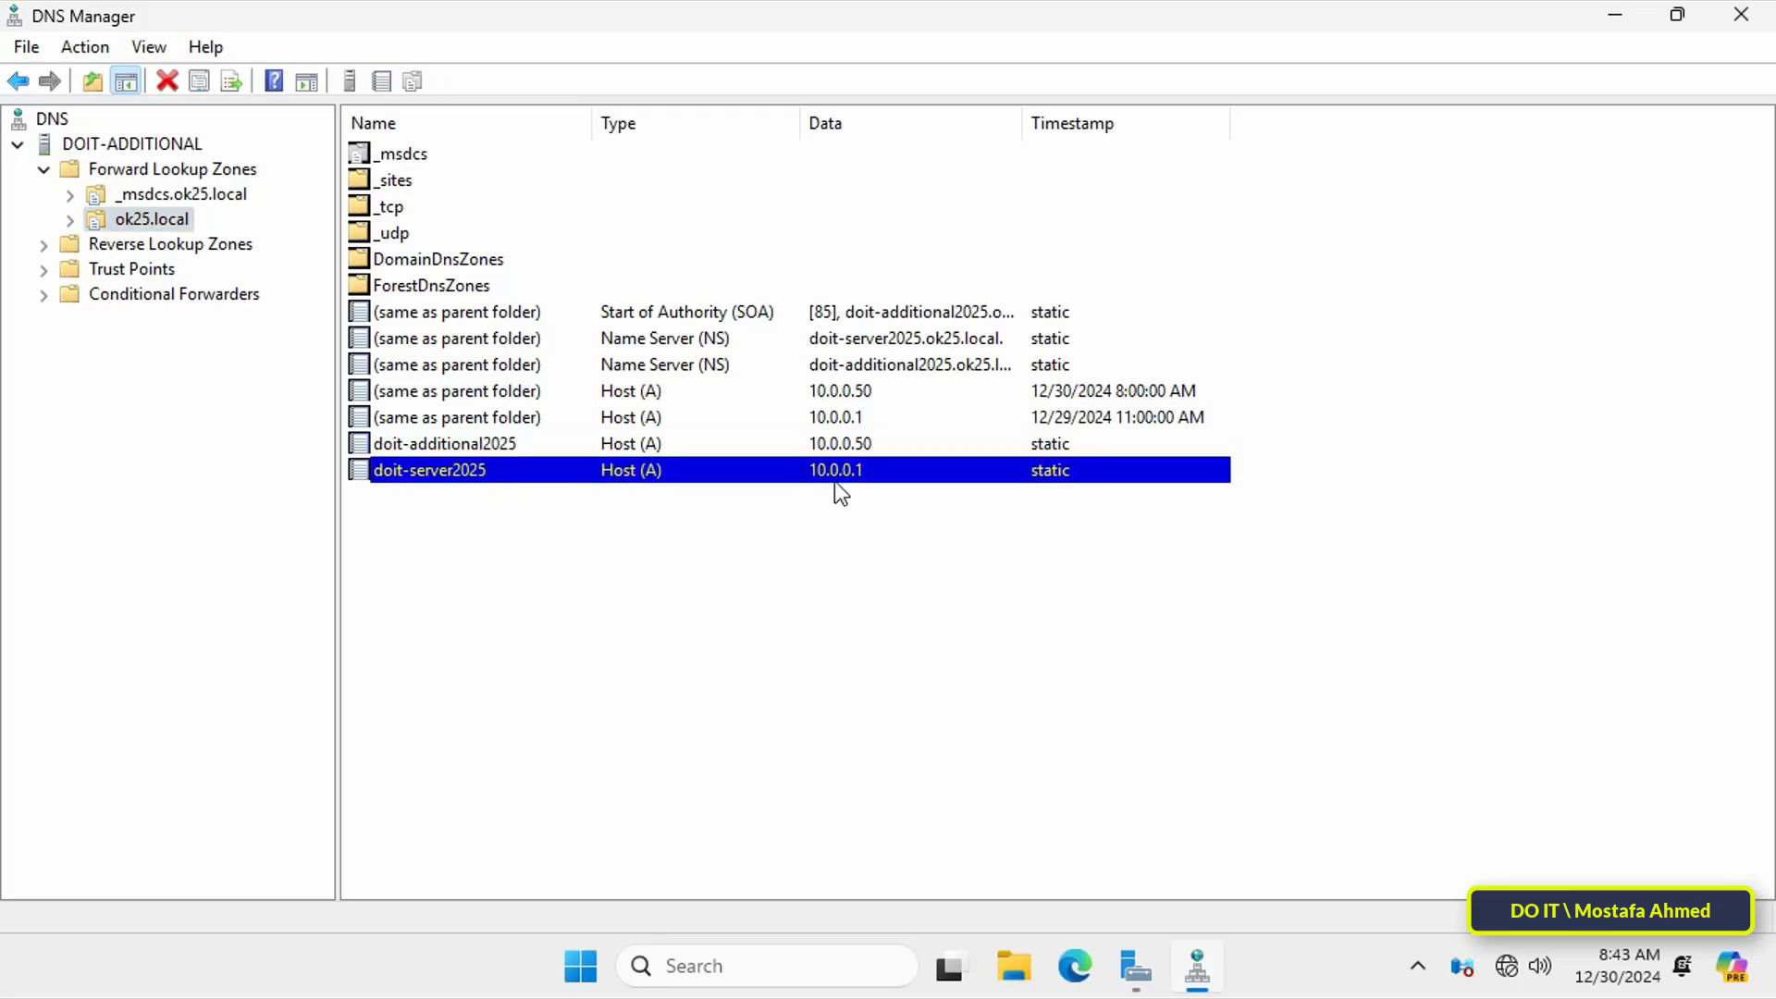
{"action": "left_click", "coordinate": [823, 446]}
{"action": "left_click", "coordinate": [828, 470]}
{"action": "left_click", "coordinate": [1743, 15]}
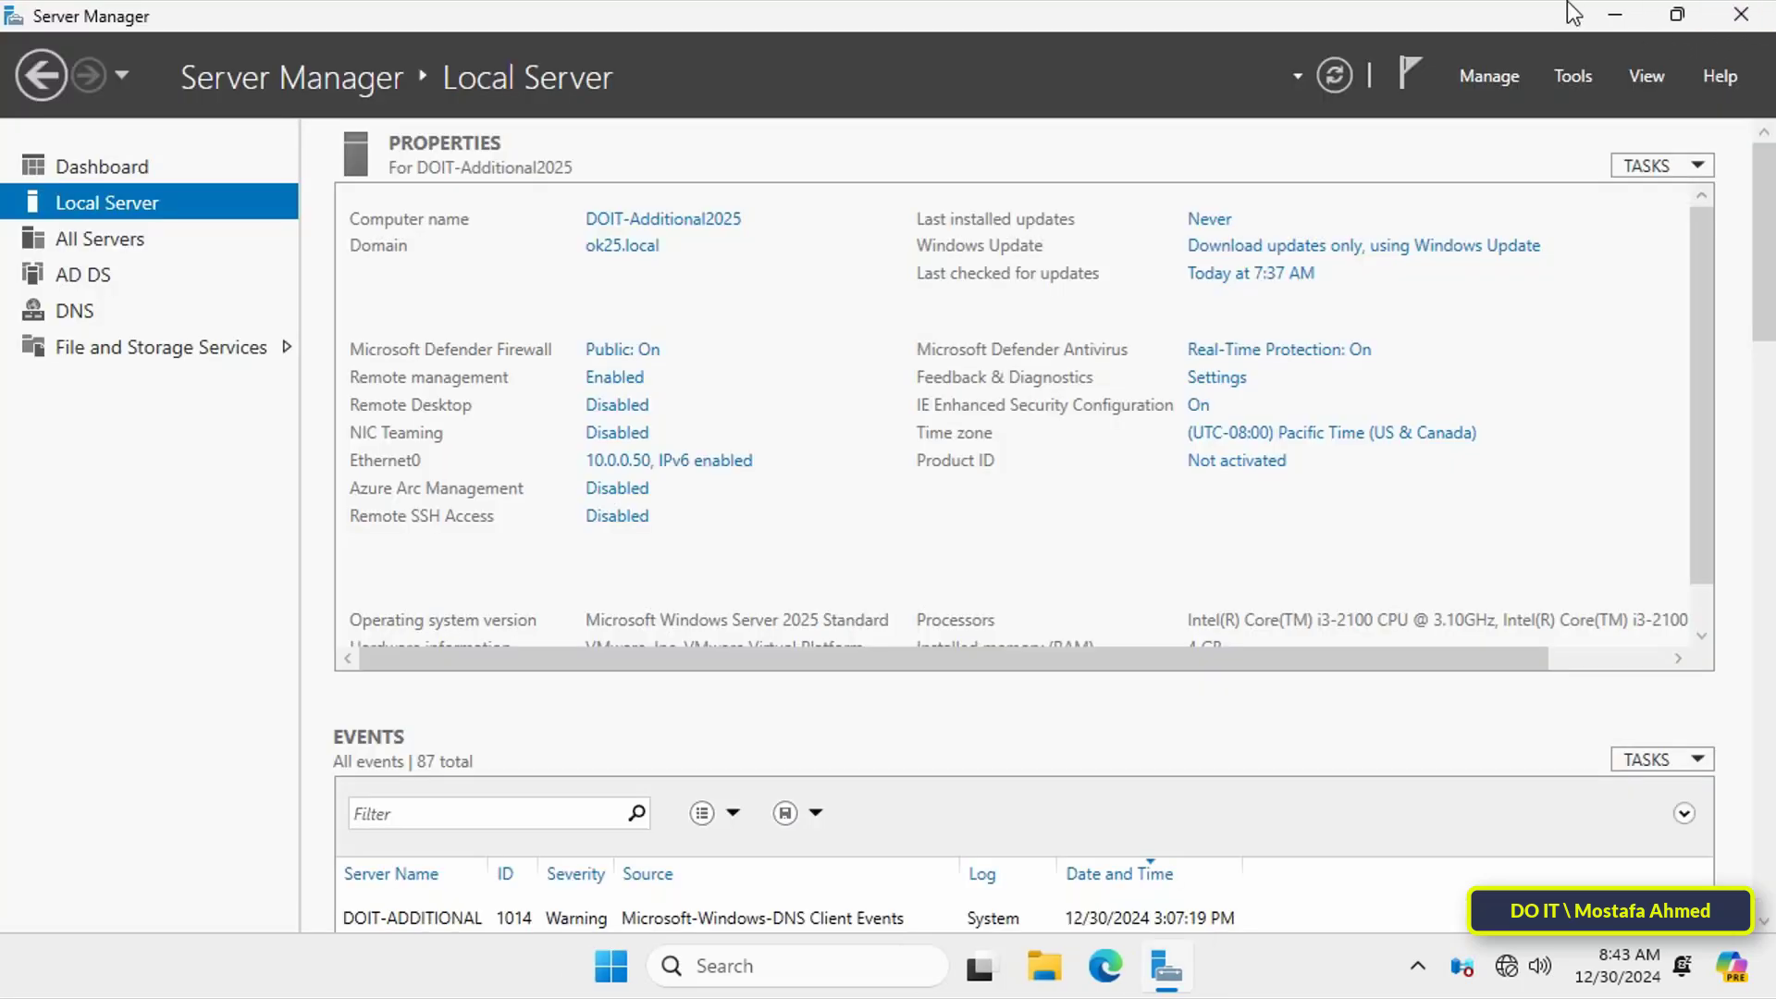